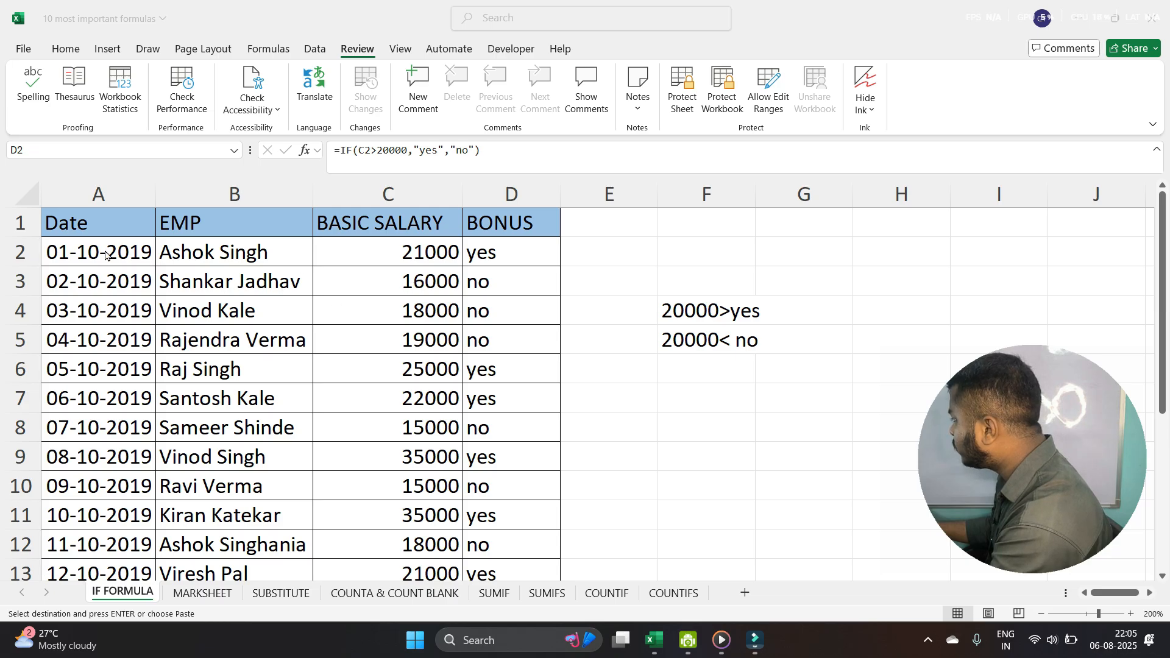
pyautogui.click(209, 219)
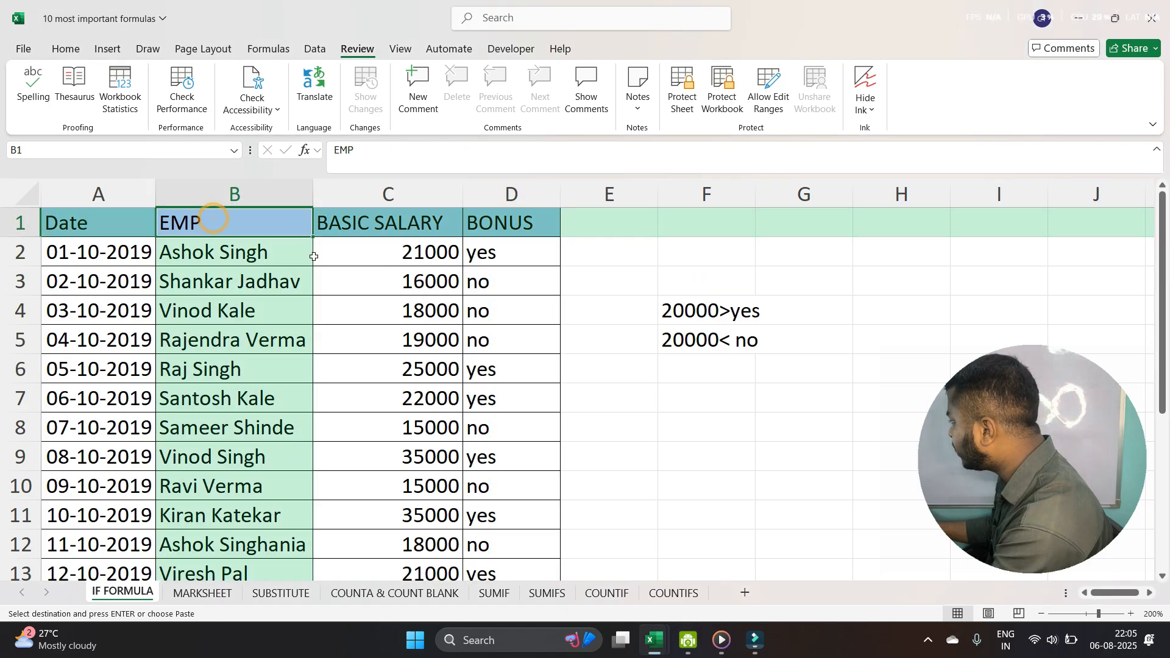
pyautogui.click(345, 228)
pyautogui.click(492, 231)
pyautogui.click(510, 278)
pyautogui.click(504, 256)
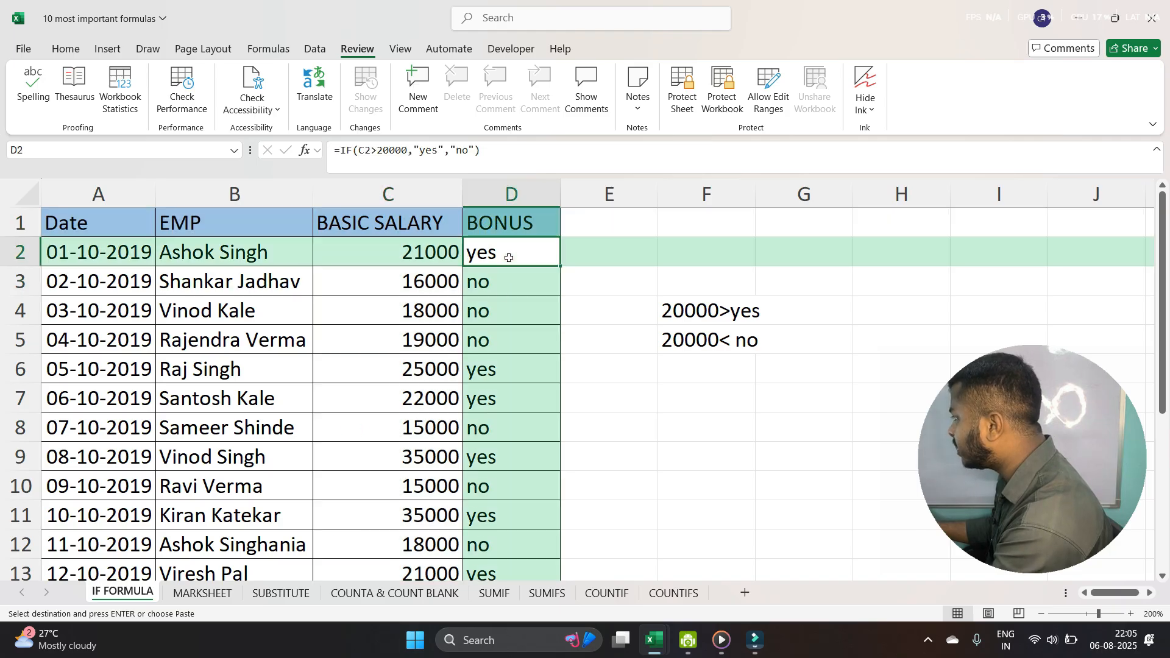
pyautogui.click(628, 307)
# Clear the existing yes/no results from the BONUS column, cells D2 to D13
pyautogui.click(517, 256)
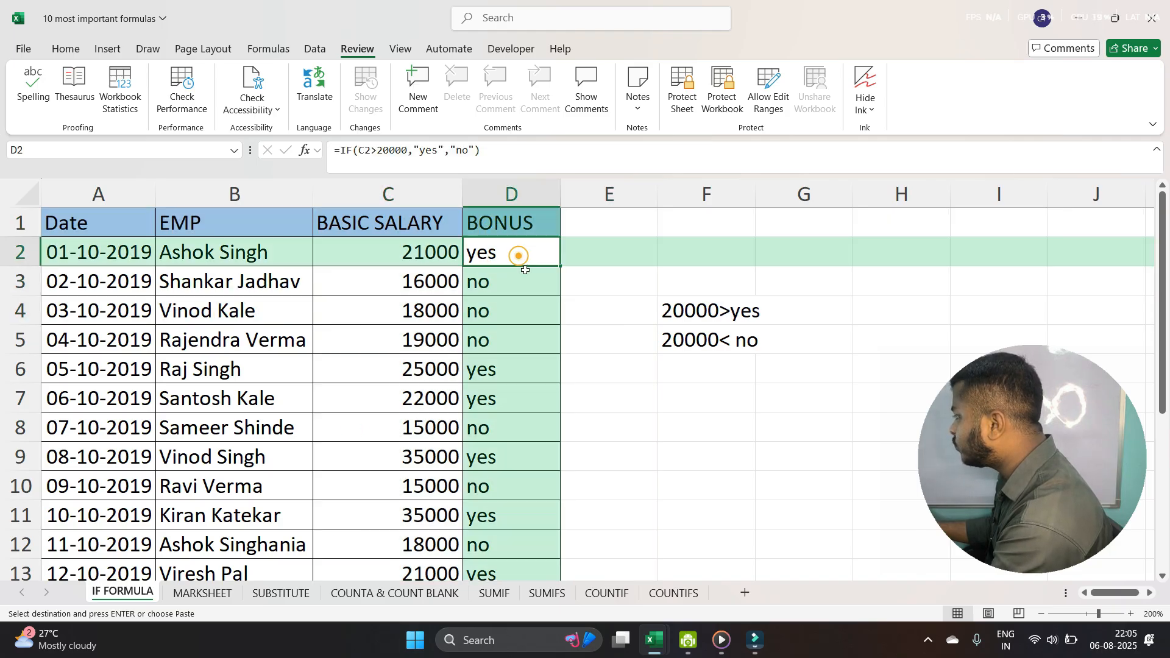
pyautogui.hotkey('ctrl', 'shift', 'Down')
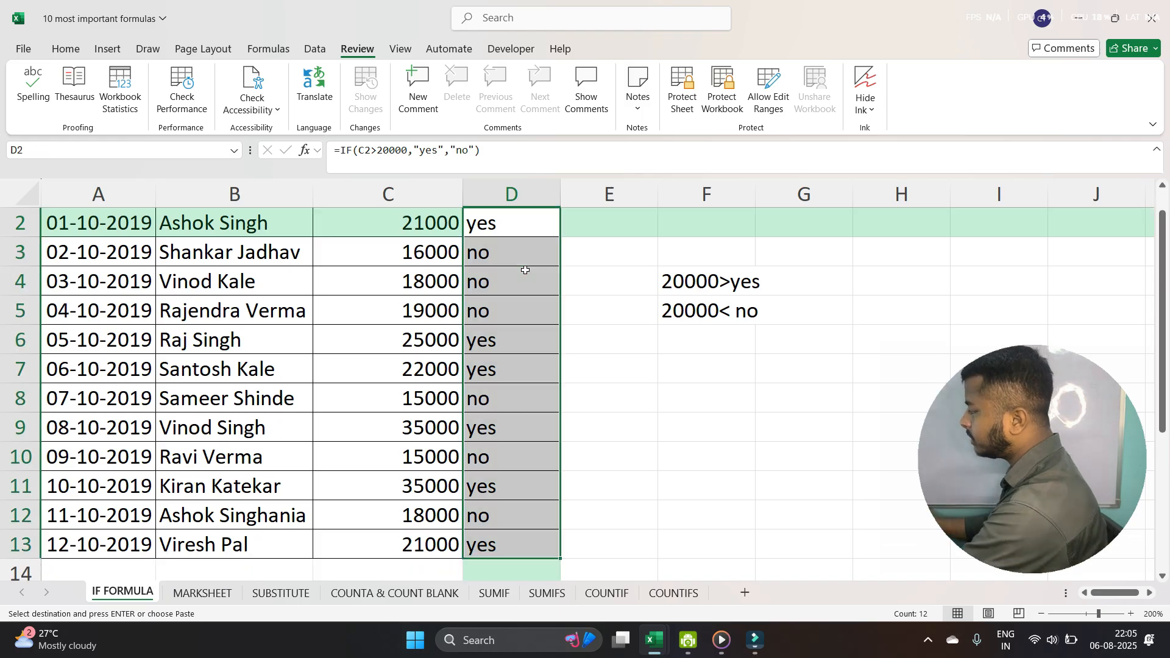
pyautogui.press('Delete')
pyautogui.scroll(1, 526, 270)
pyautogui.click(526, 273)
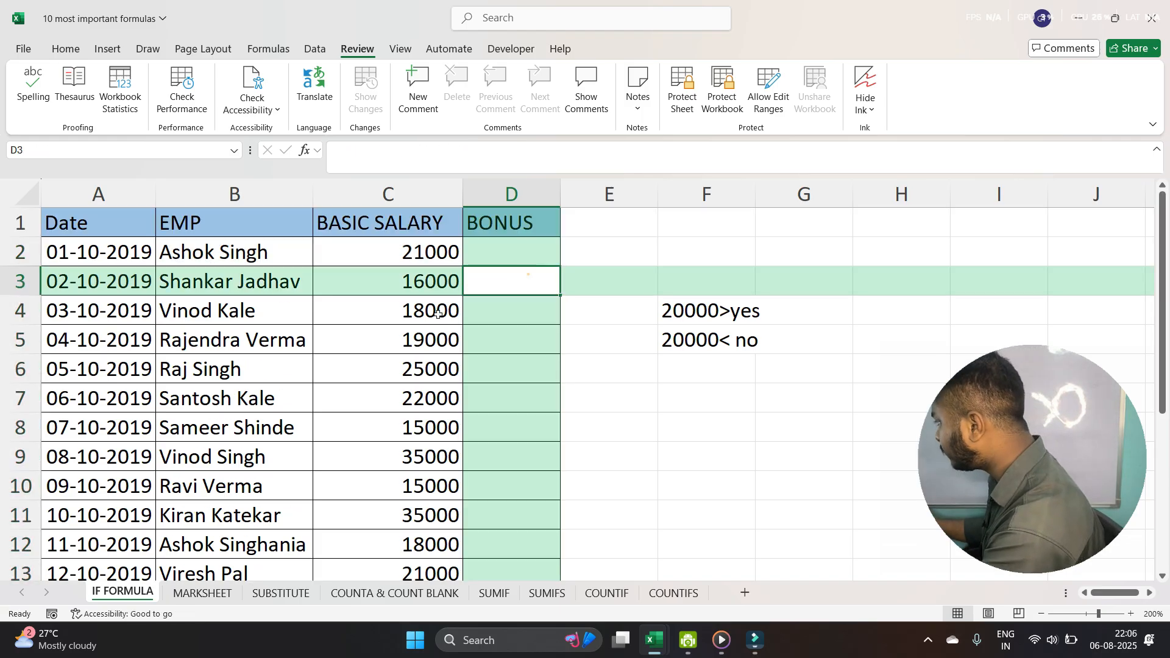
pyautogui.click(426, 269)
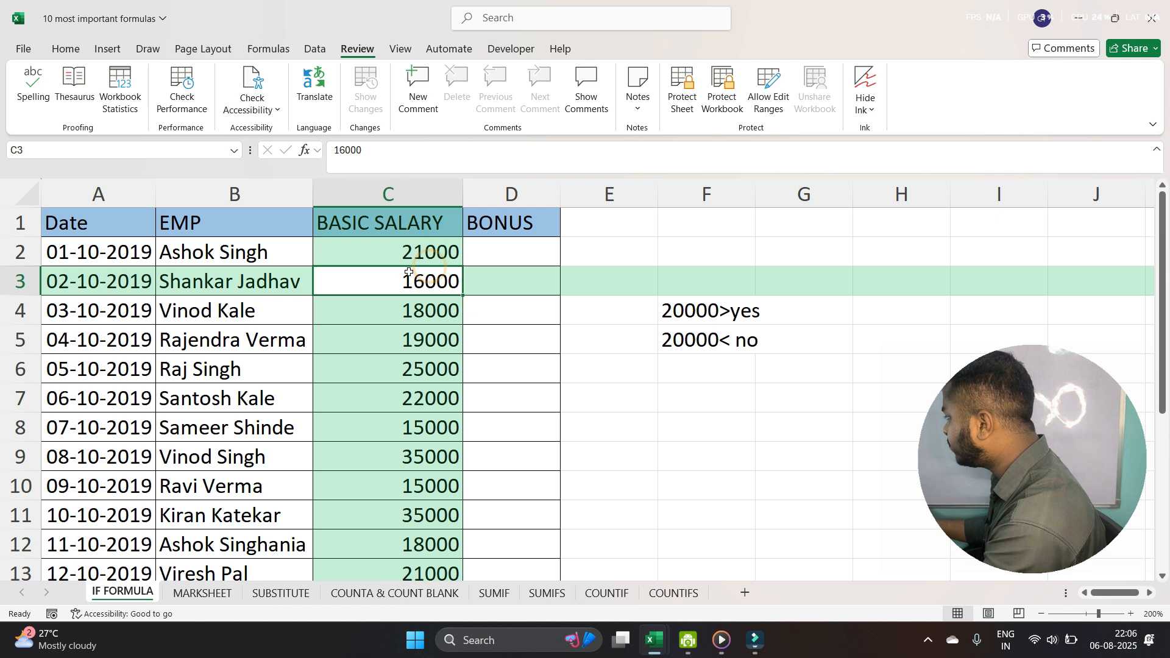
pyautogui.scroll(-2, 435, 414)
pyautogui.scroll(2, 435, 414)
pyautogui.click(454, 307)
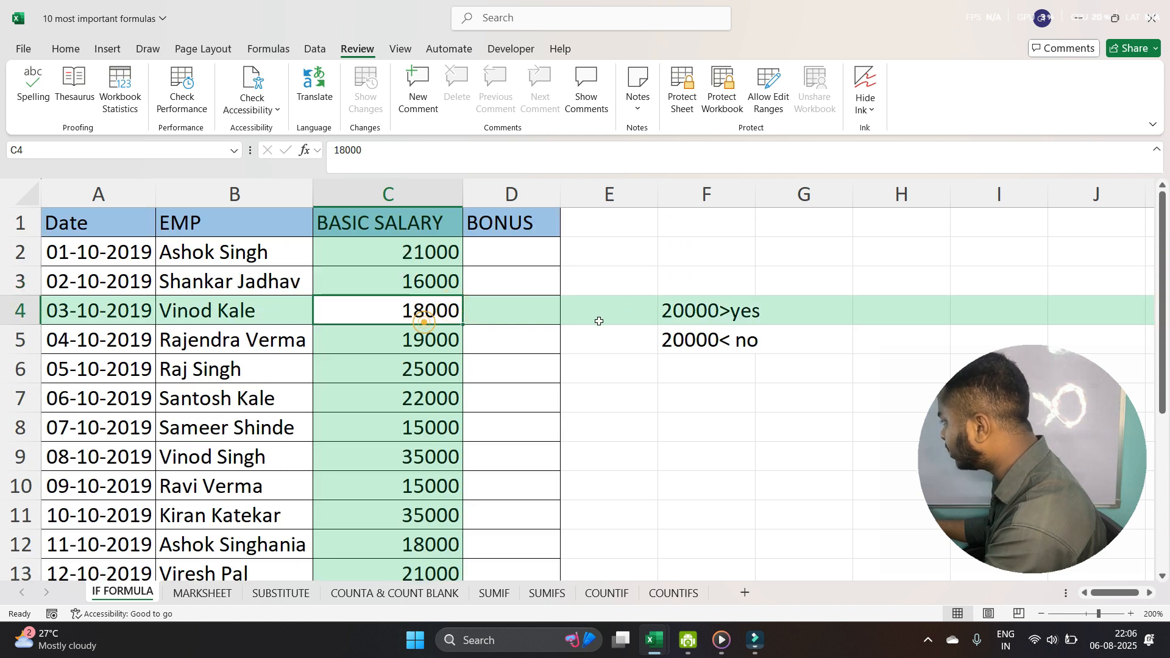
pyautogui.click(683, 314)
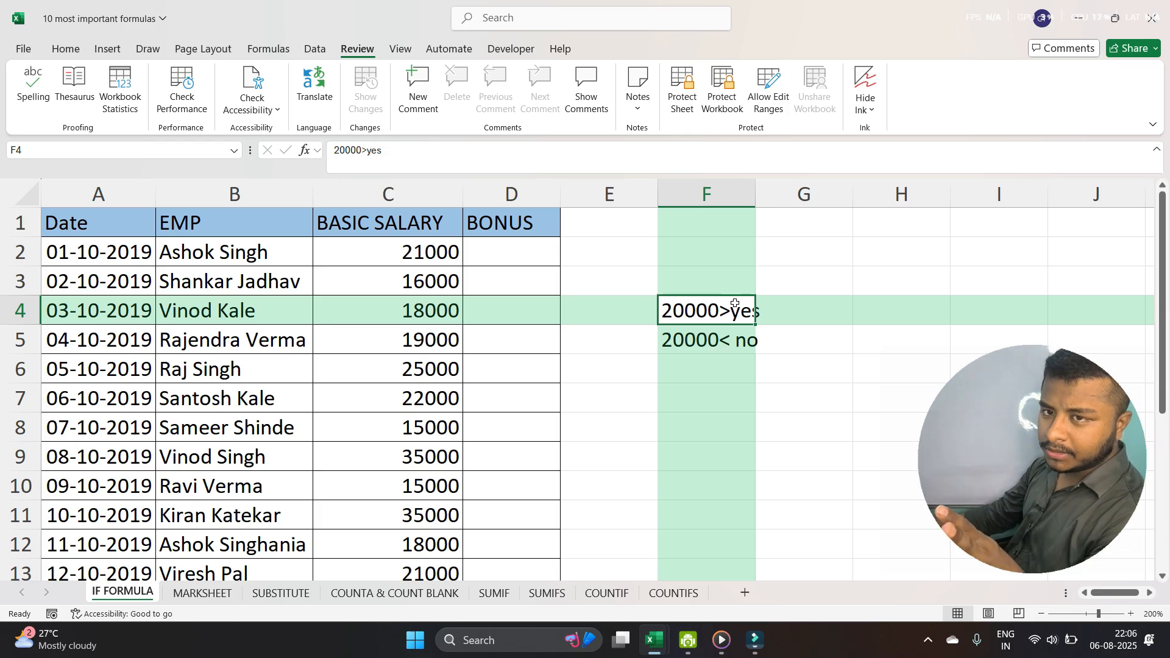
# Start an IF formula in D2 that tests C2>20000 and returns "NO" as the value if true
pyautogui.click(504, 252)
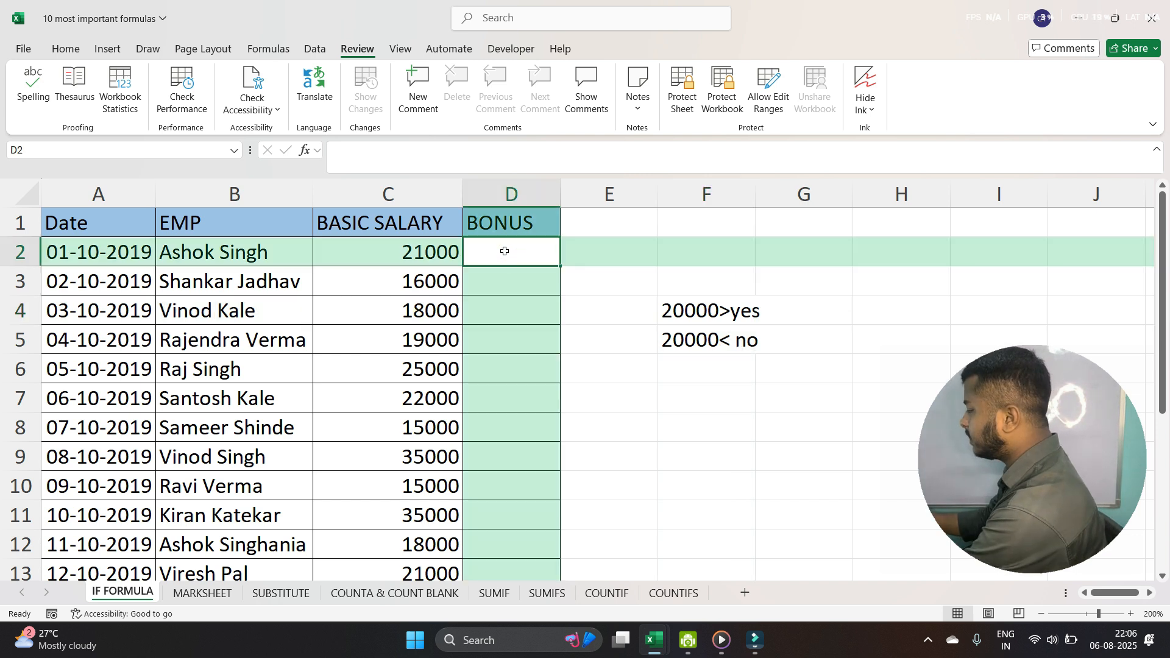
pyautogui.write('=IF(')
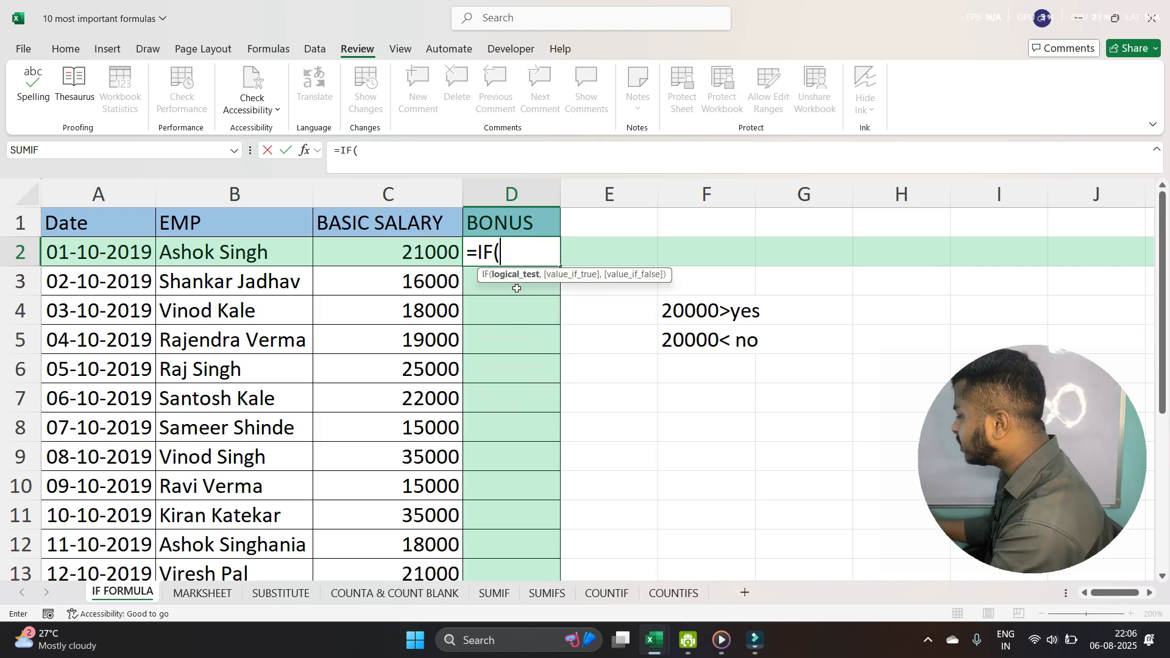
pyautogui.click(392, 258)
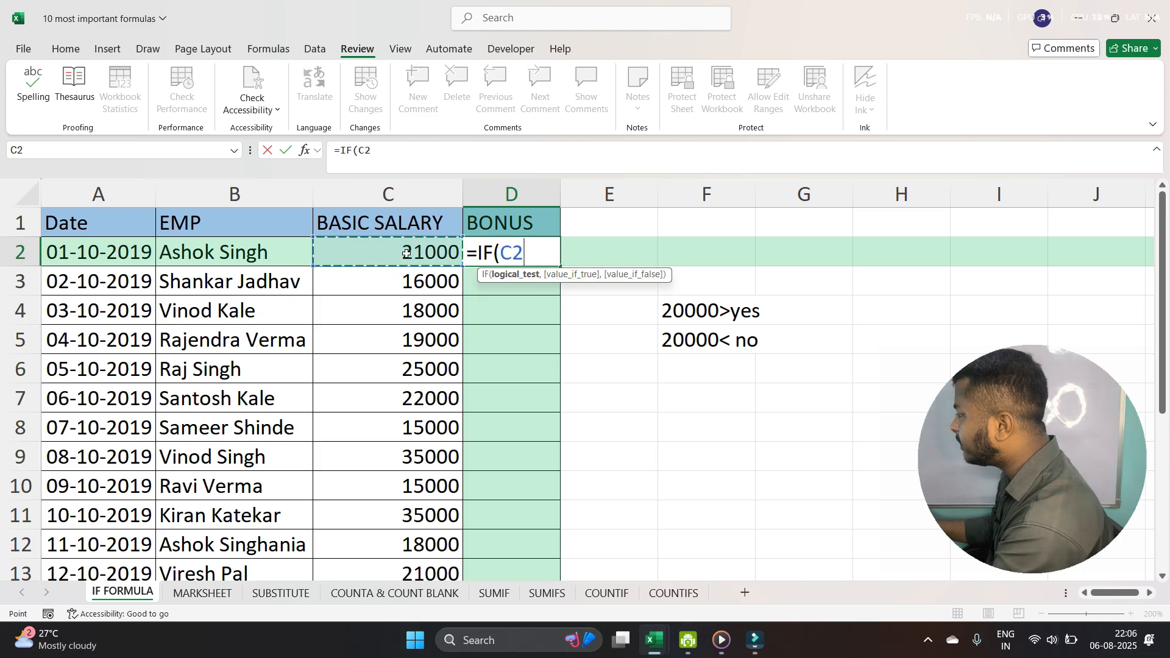
pyautogui.write('>20000')
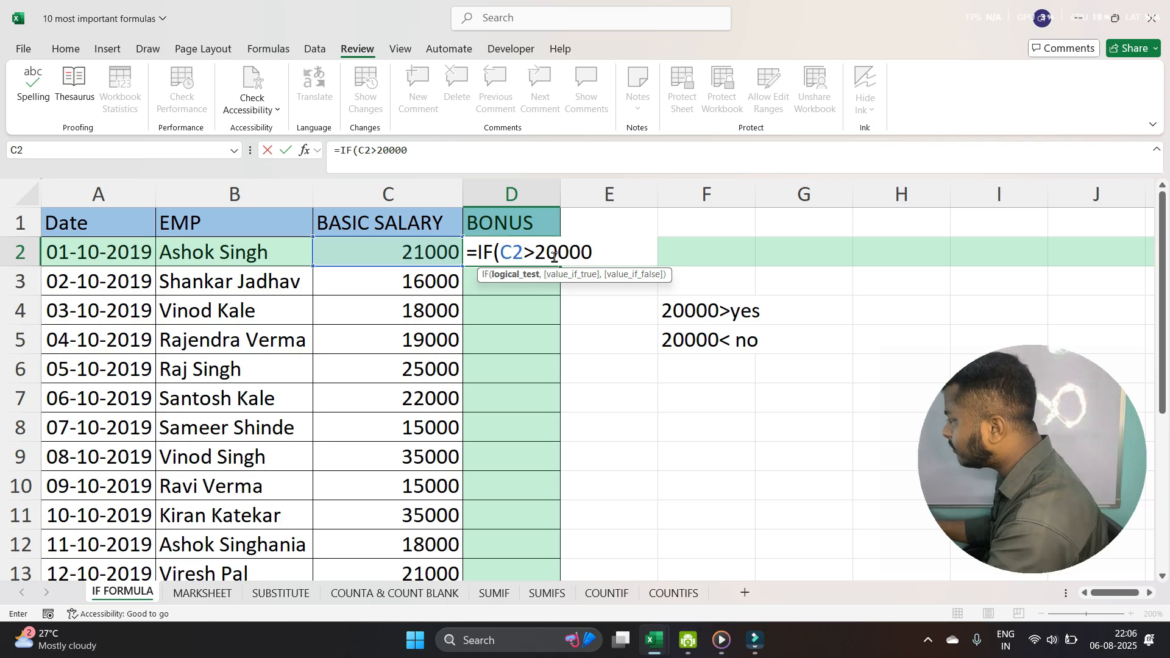
pyautogui.write(',')
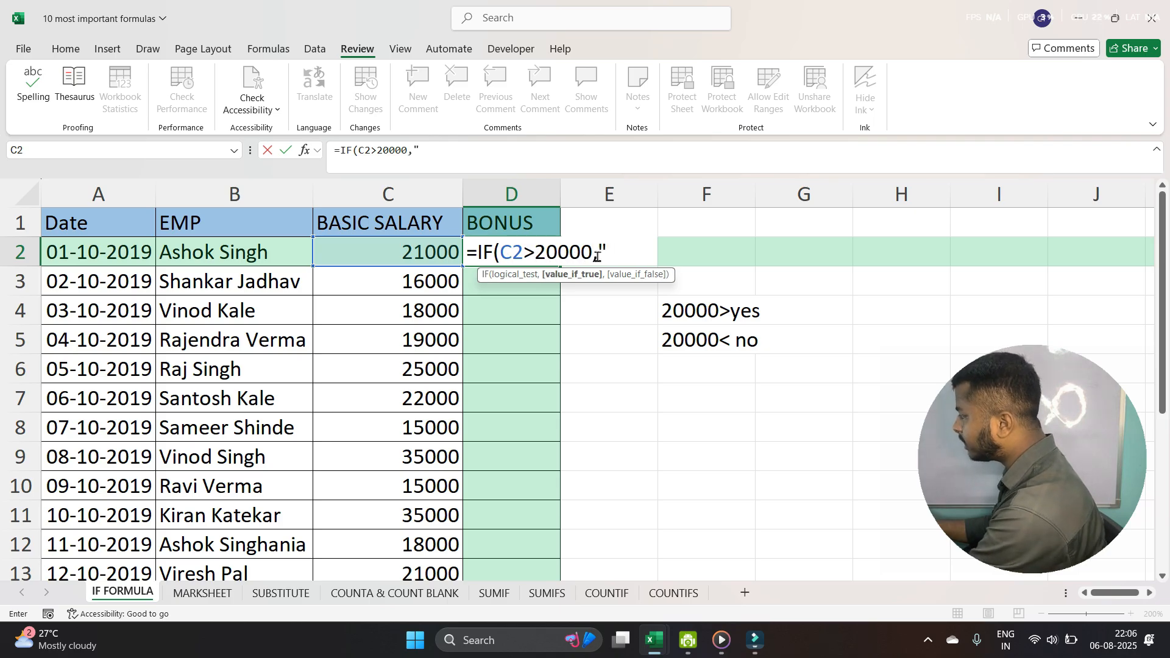
pyautogui.write('"NO')
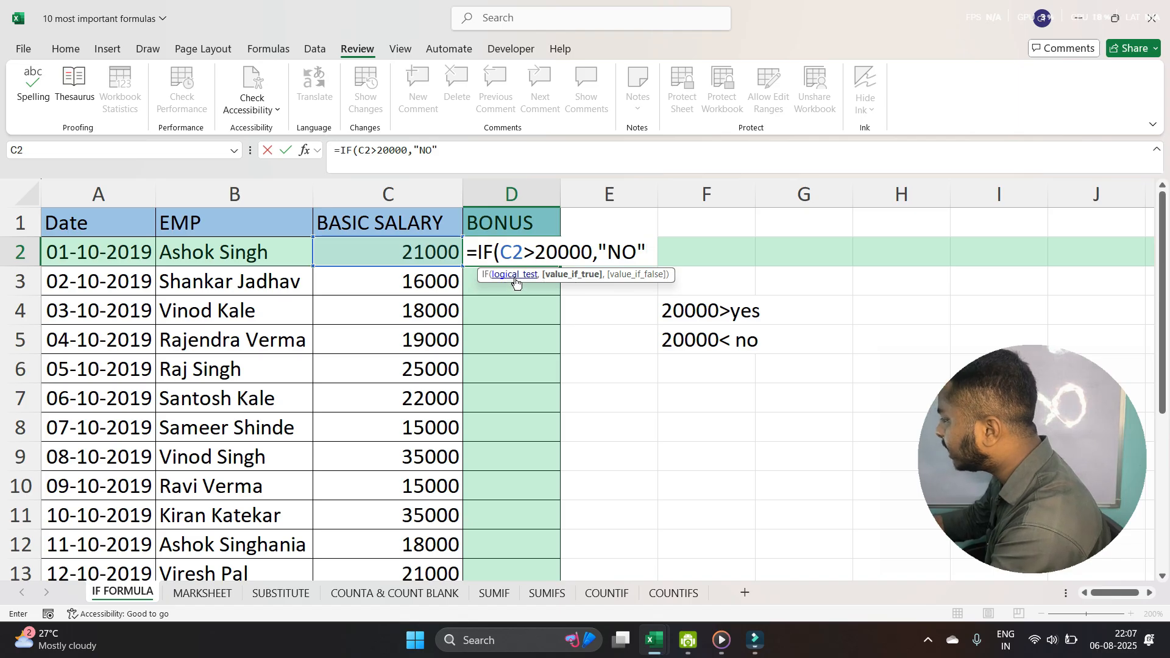
# Complete the D2 formula with "YES" as the value if false and fill it down the BONUS column
pyautogui.click(528, 252)
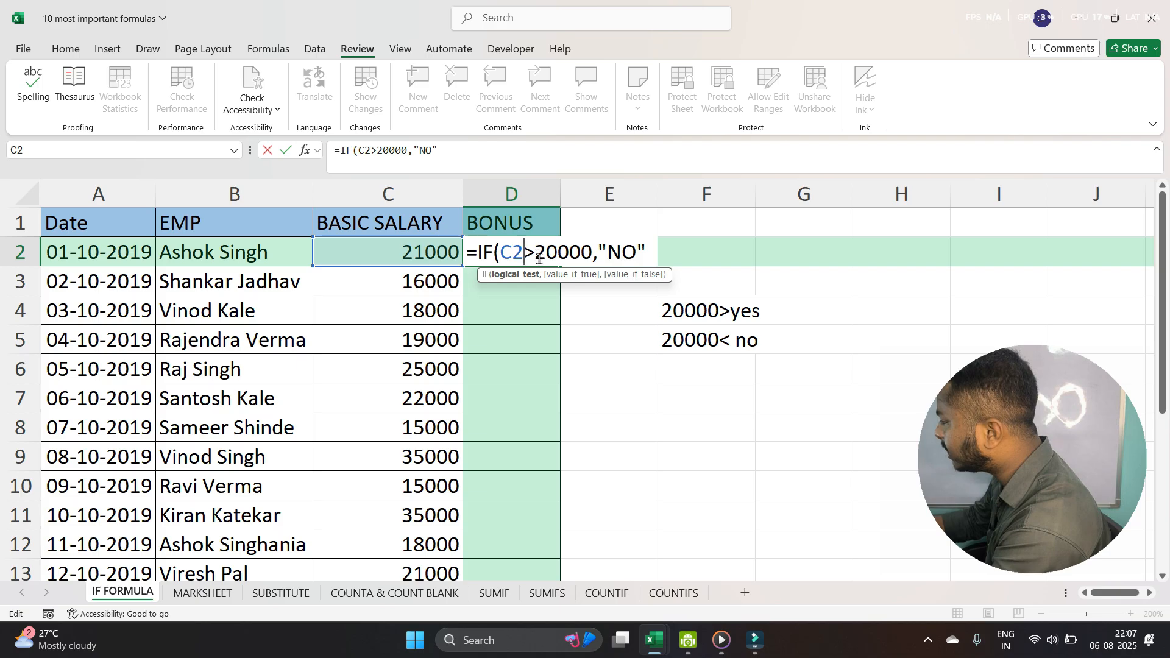
pyautogui.click(608, 252)
pyautogui.click(645, 254)
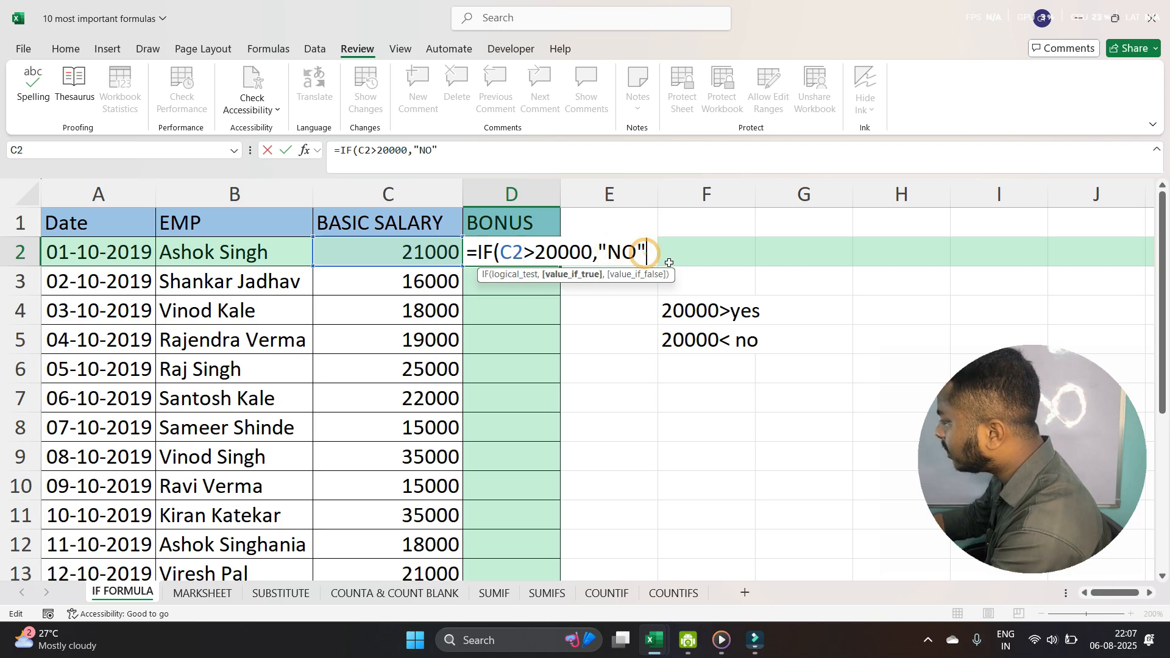
pyautogui.write(',')
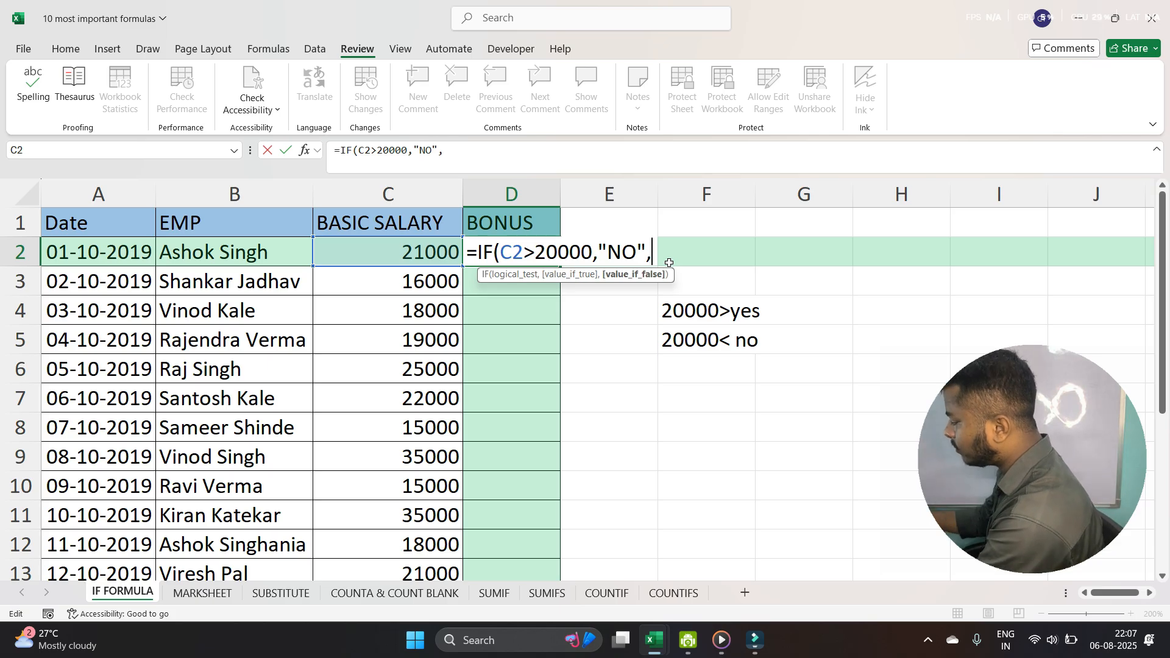
pyautogui.write('"YES"')
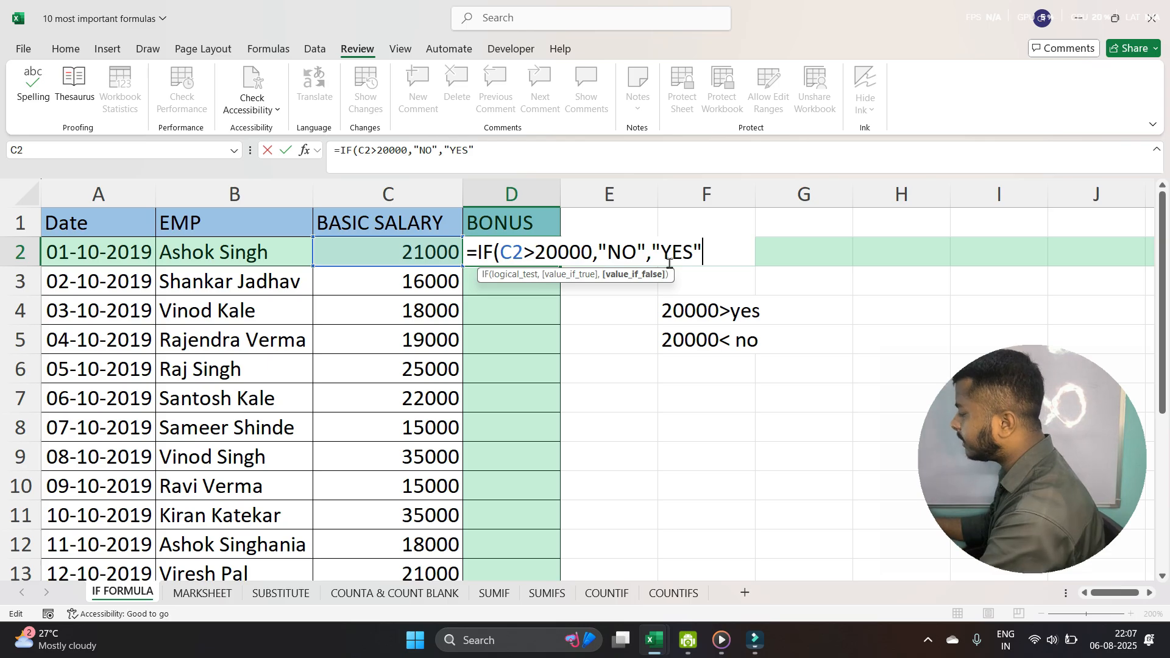
pyautogui.write(')')
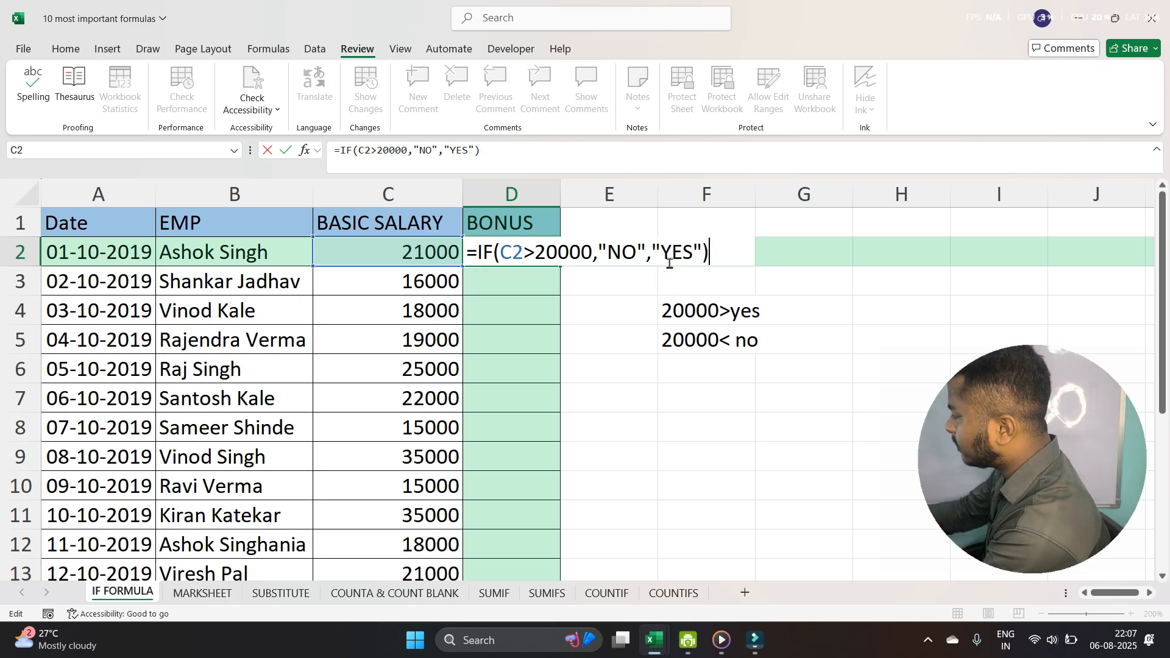
pyautogui.press('Return')
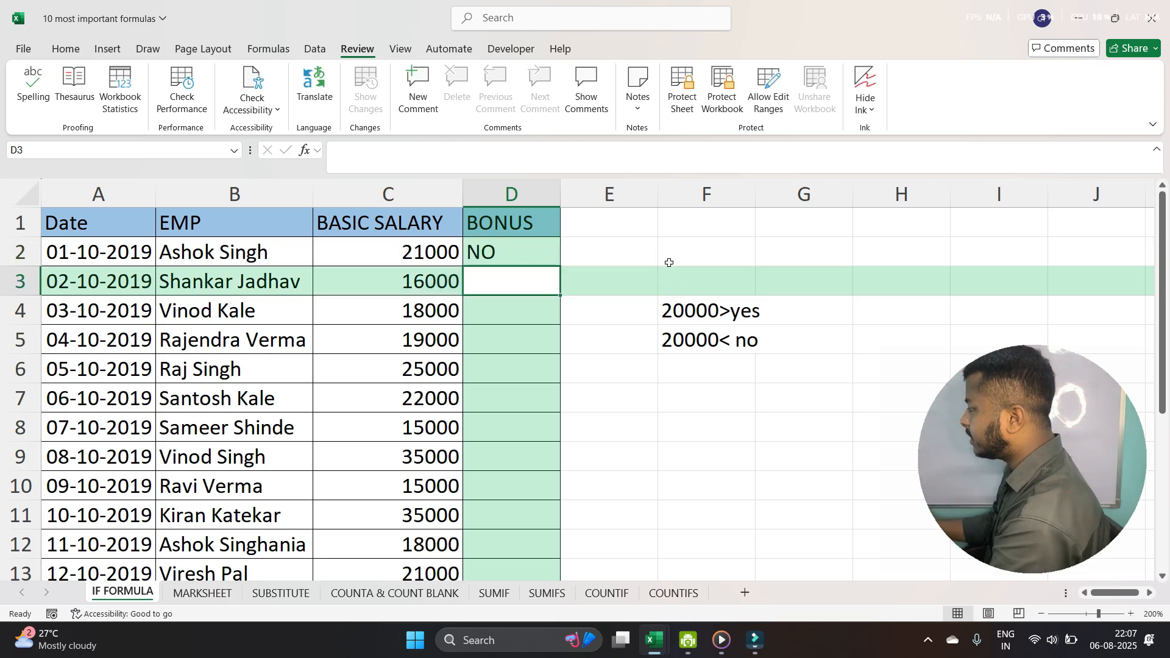
pyautogui.click(523, 253)
pyautogui.moveTo(563, 268); pyautogui.dragTo(536, 473)
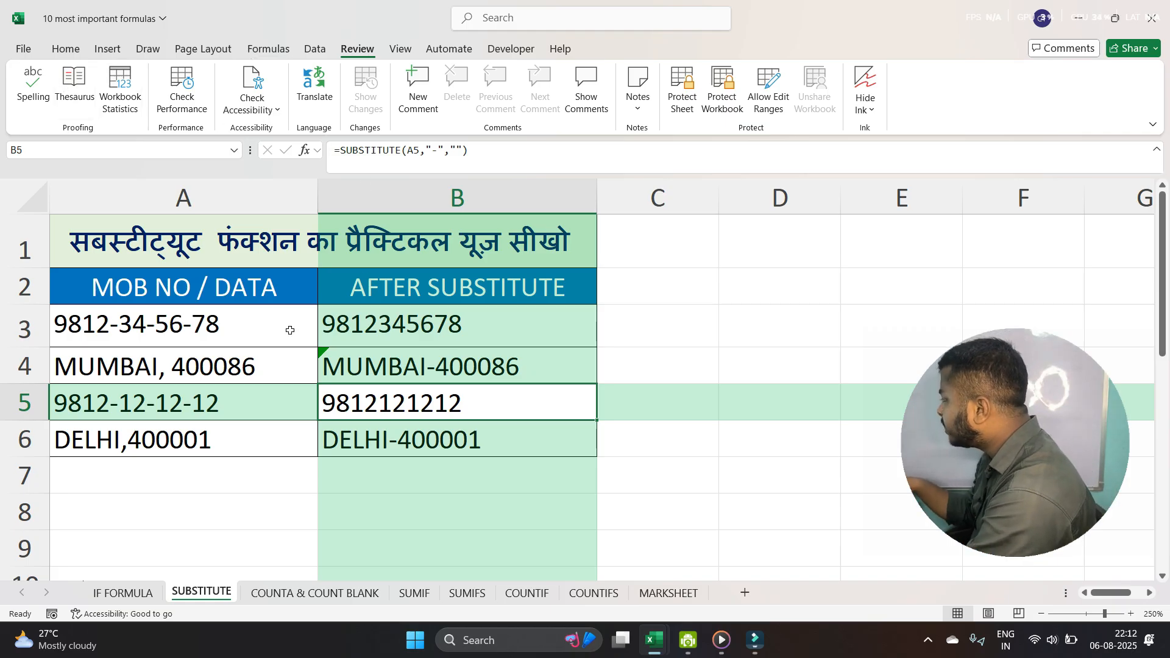
pyautogui.click(544, 310)
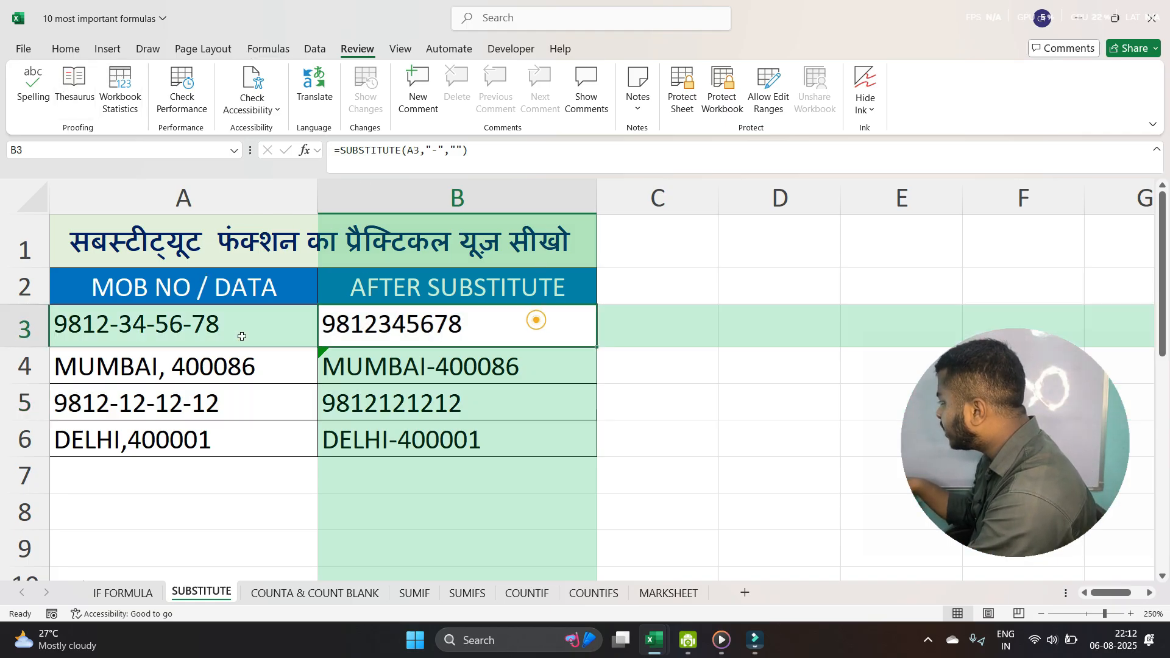
pyautogui.click(185, 291)
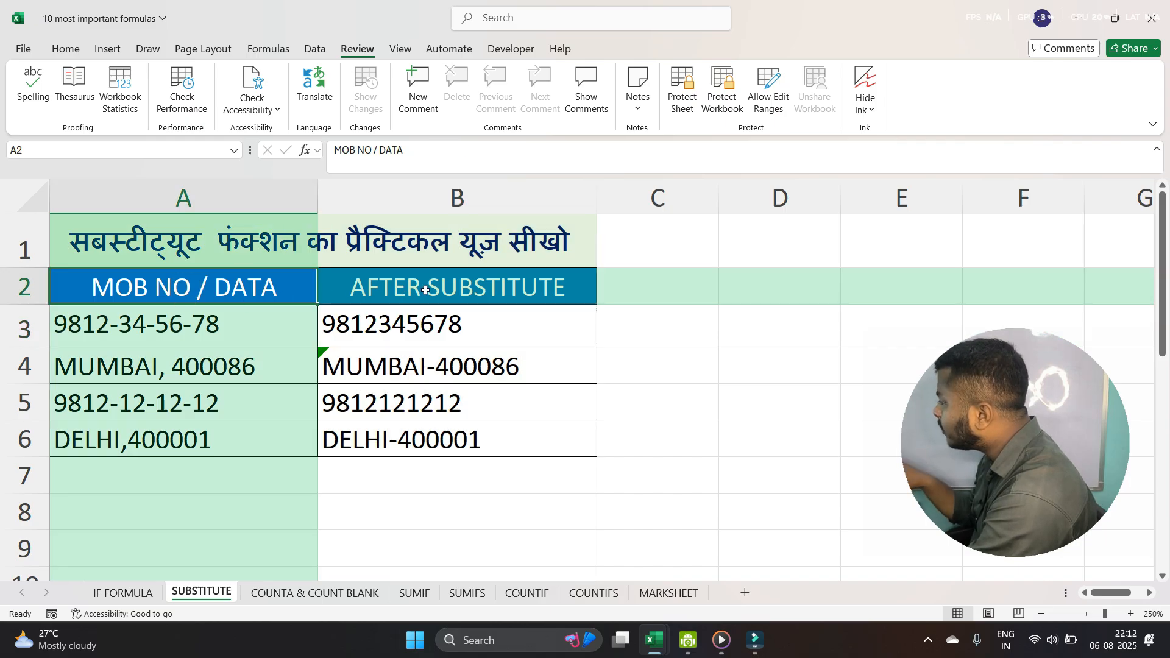
pyautogui.click(502, 290)
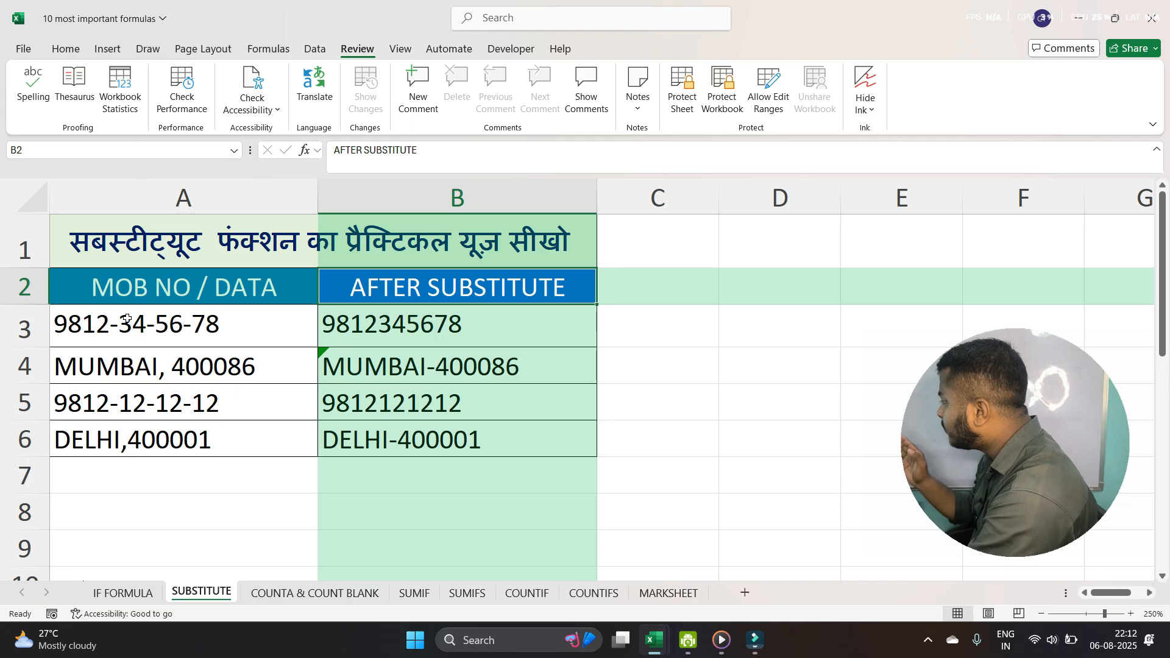
pyautogui.click(86, 329)
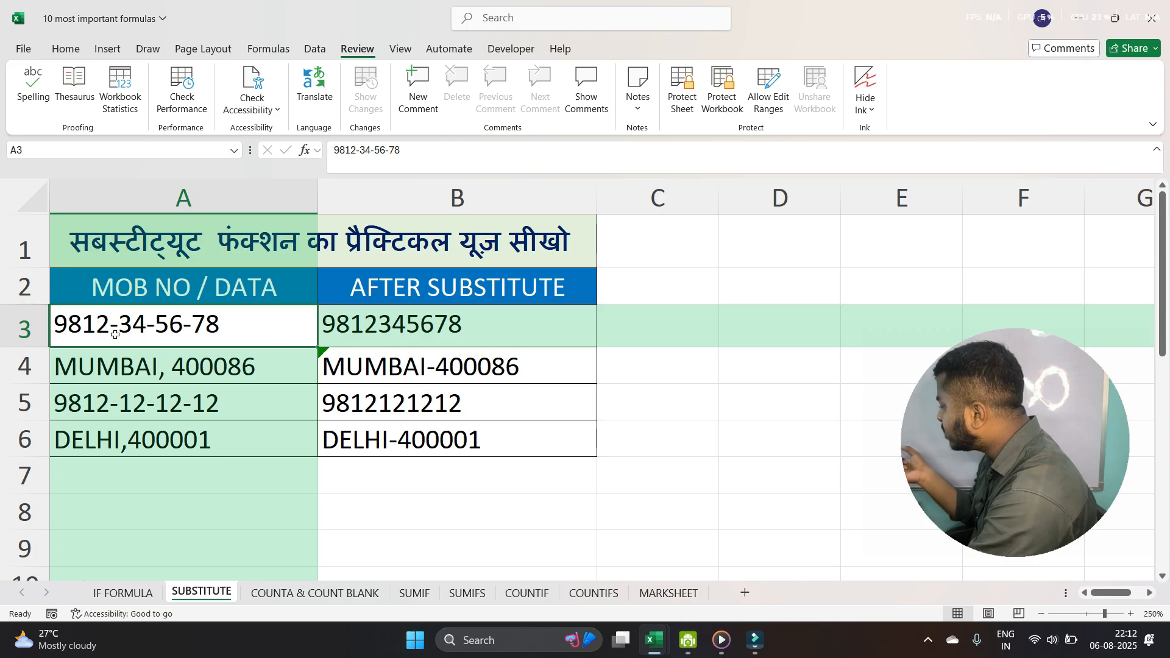
pyautogui.click(421, 329)
# Copy the hyphenated mobile number from A3 into A9 and repeat it down through A16
pyautogui.click(139, 329)
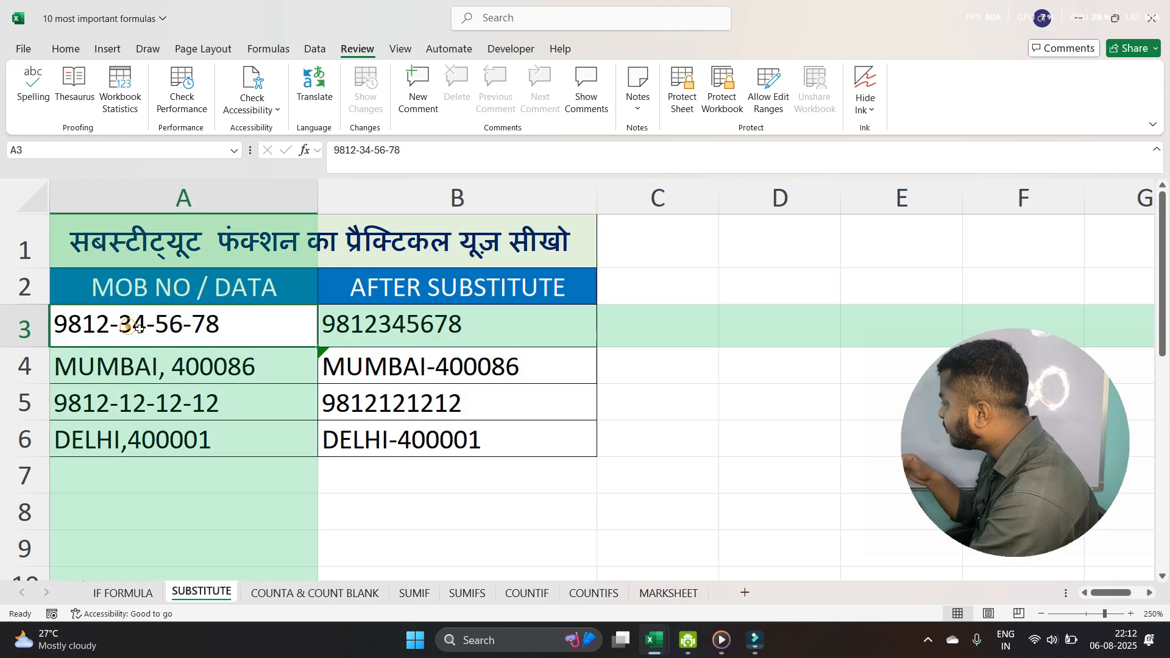
pyautogui.hotkey('ctrl', 'c')
pyautogui.scroll(-1, 655, 329)
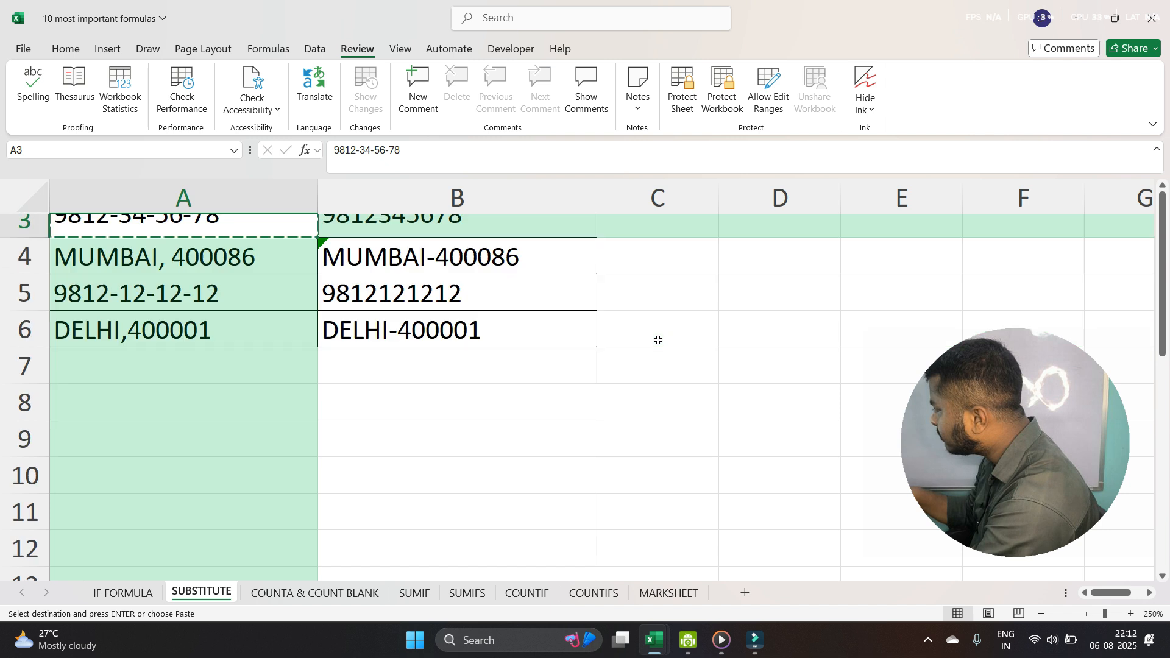
pyautogui.scroll(-1, 658, 340)
pyautogui.click(190, 328)
pyautogui.hotkey('ctrl', 'v')
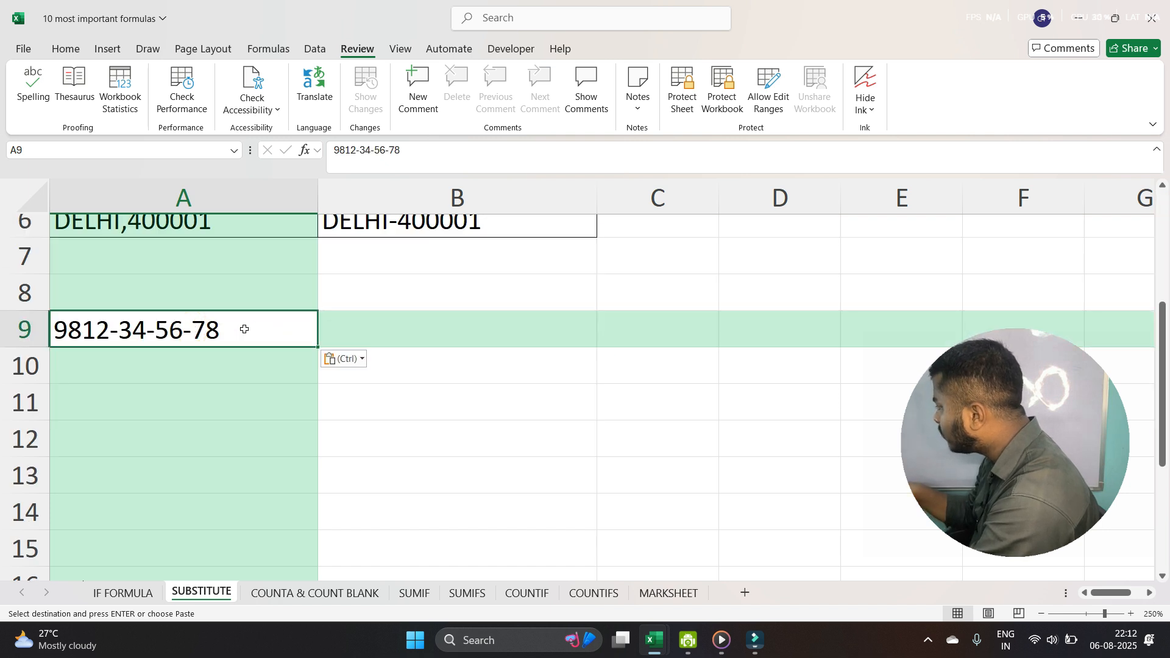
pyautogui.moveTo(244, 329); pyautogui.dragTo(259, 569)
pyautogui.press('Return')
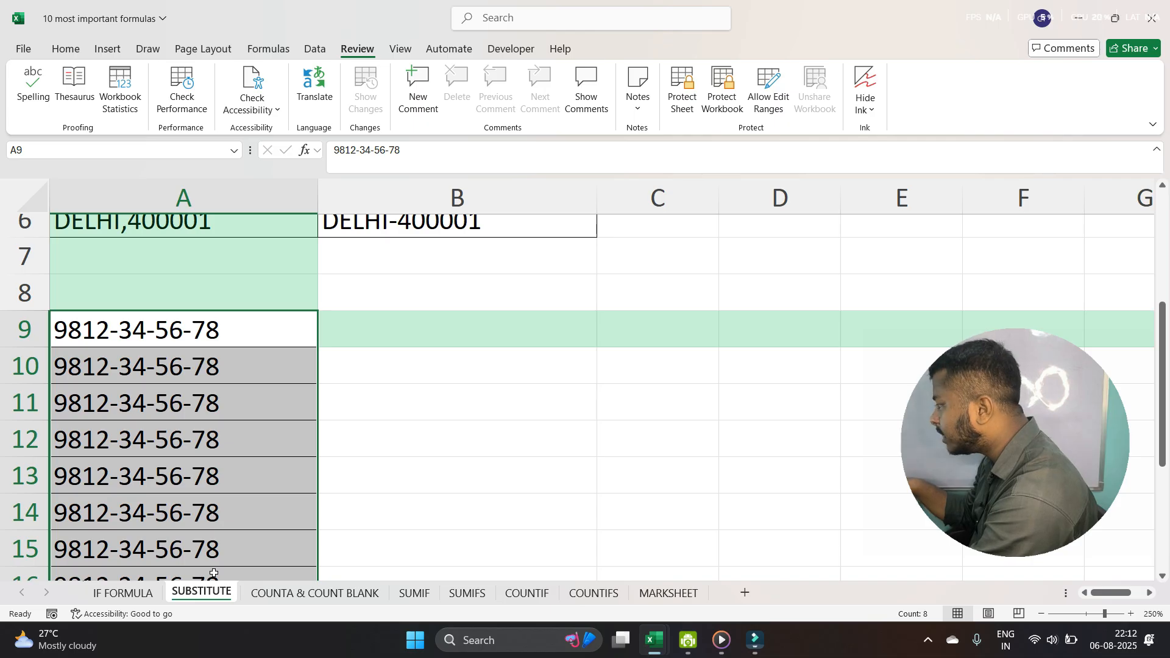
pyautogui.click(230, 362)
pyautogui.click(162, 332)
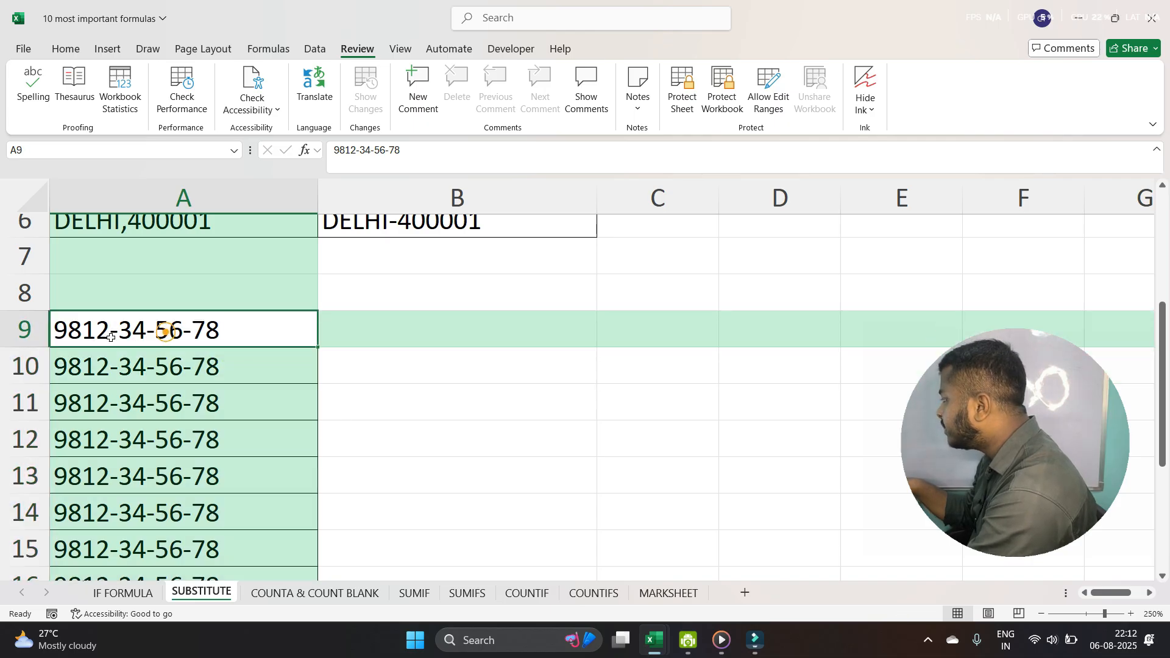
# Enter =SUBSTITUTE(A9,"-","") in B9 to strip the hyphens, and fill the formula down column B beside the copied mobile numbers
pyautogui.click(425, 344)
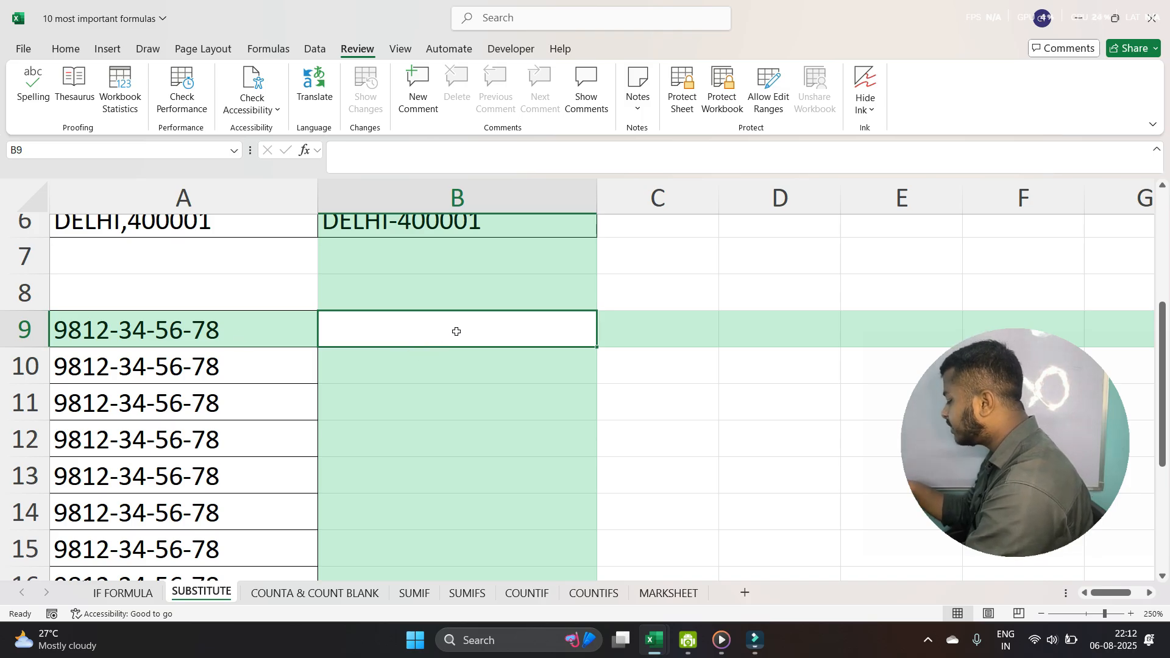
pyautogui.write('=SUB')
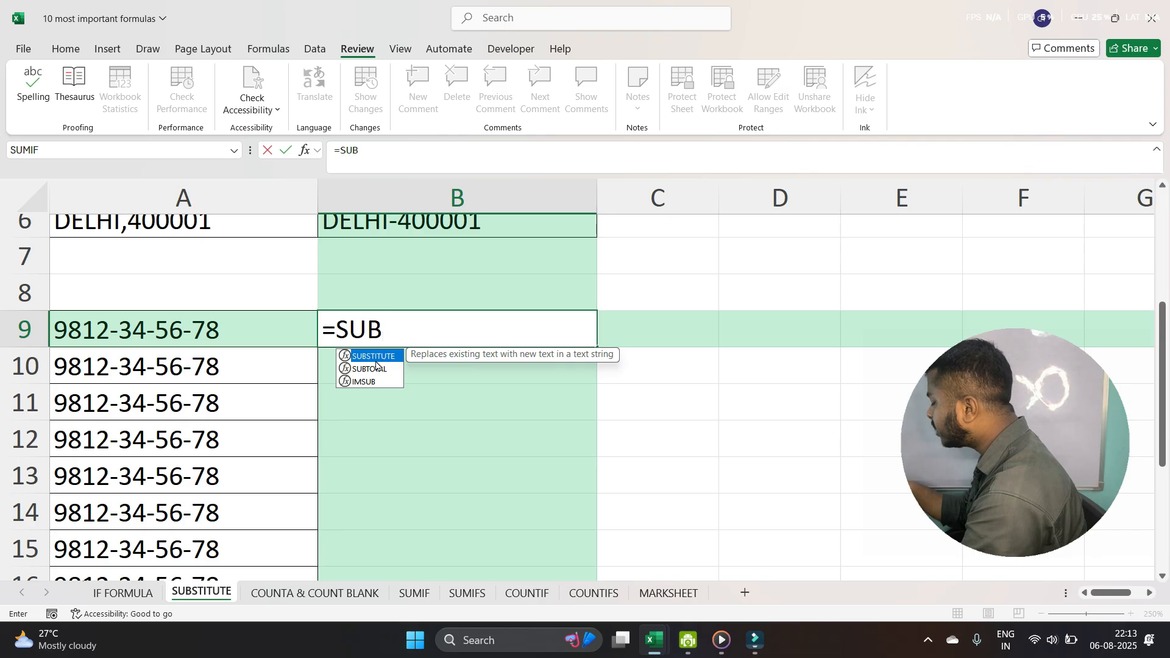
pyautogui.press('Tab')
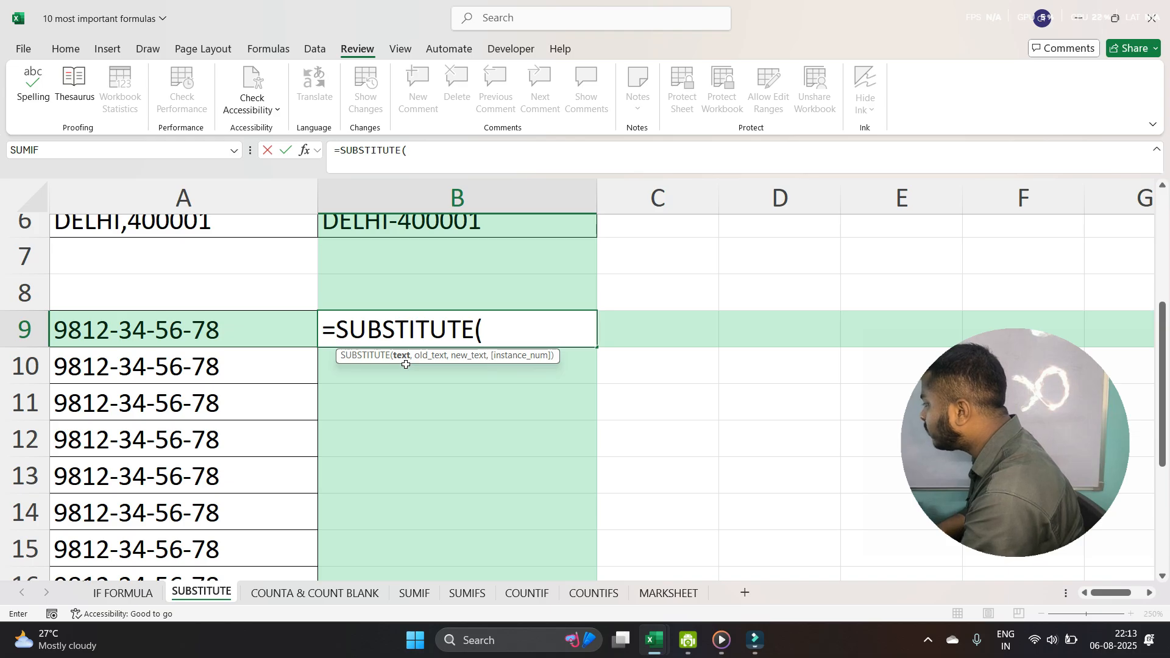
pyautogui.click(191, 330)
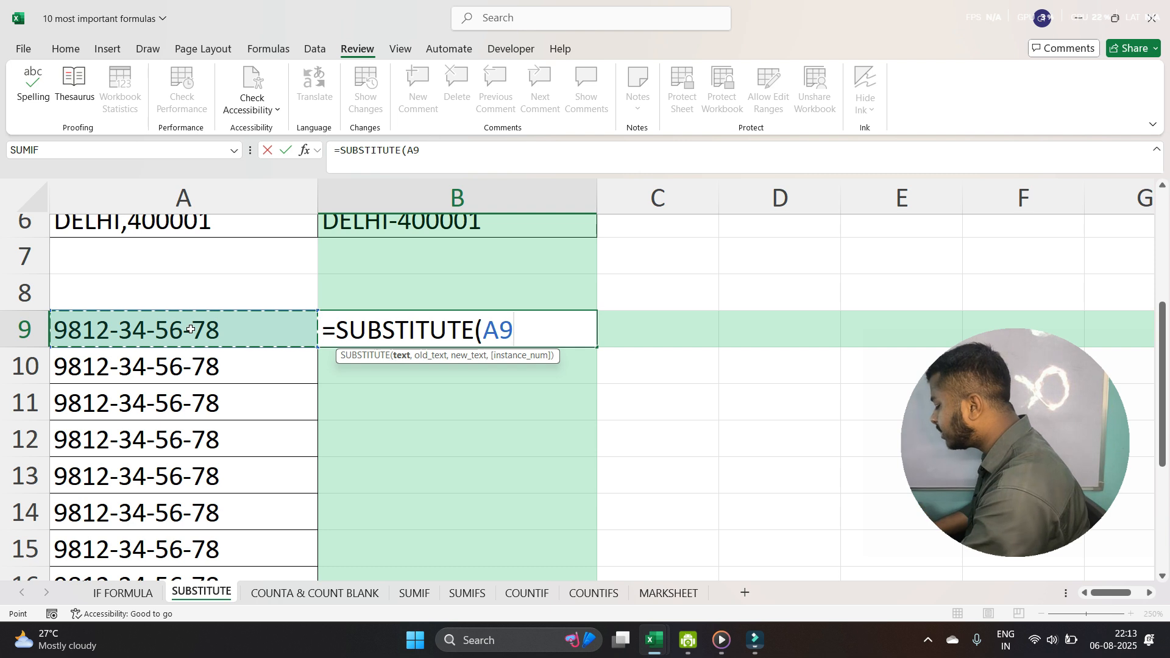
pyautogui.write(',')
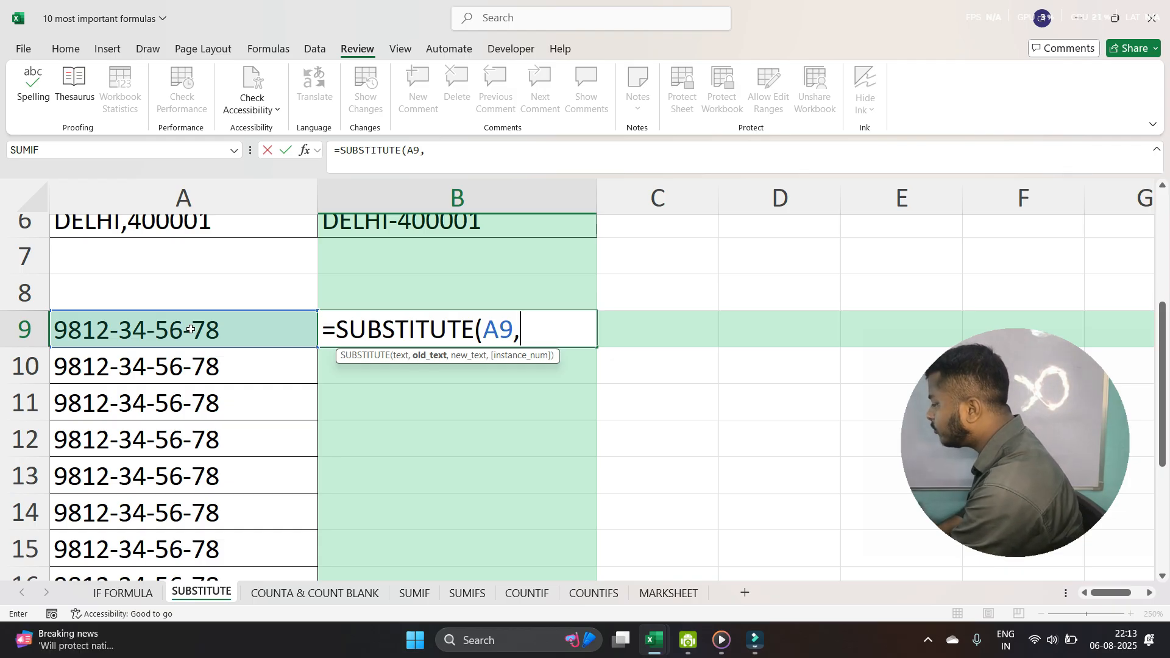
pyautogui.write('"-')
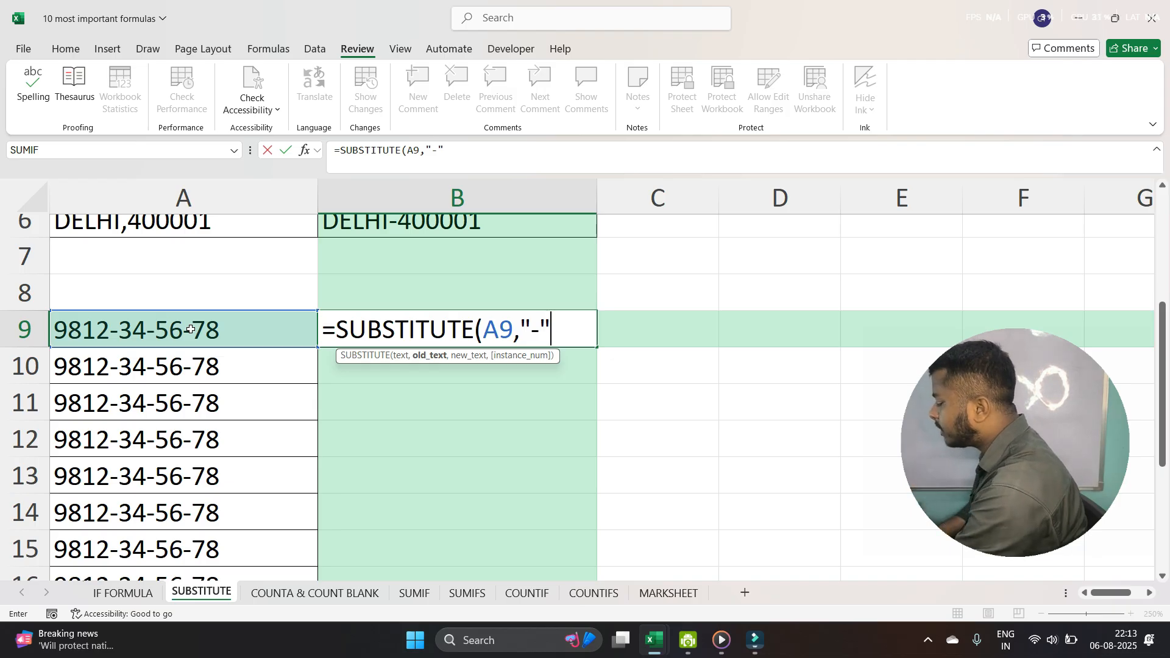
pyautogui.write(',')
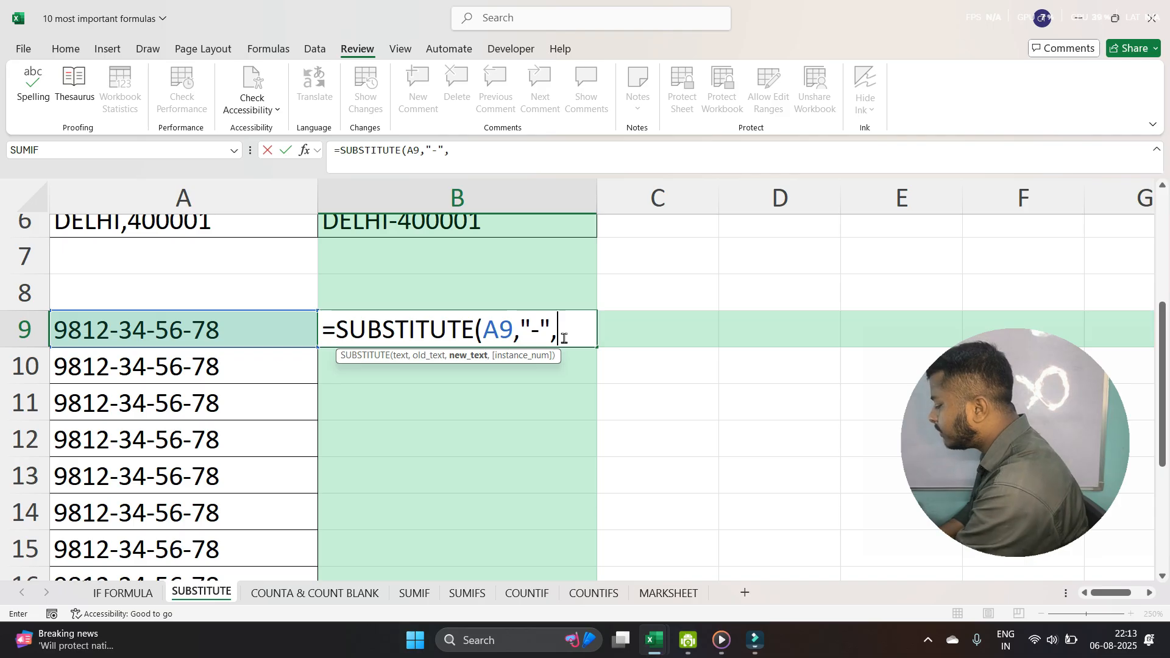
pyautogui.write('""')
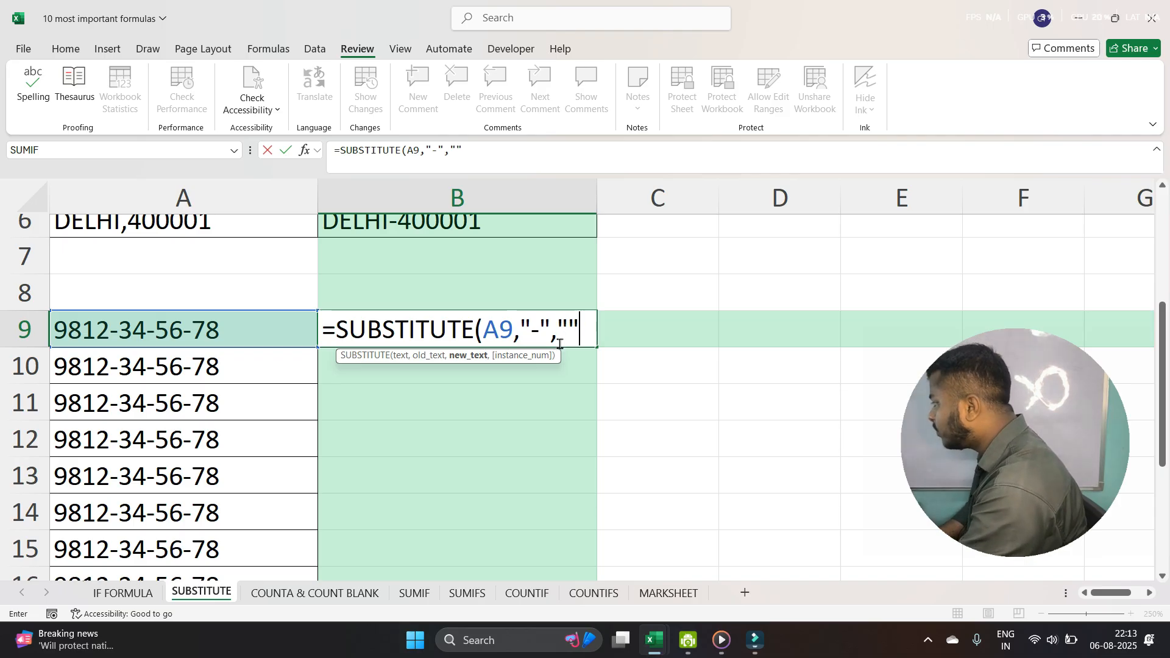
pyautogui.write(')')
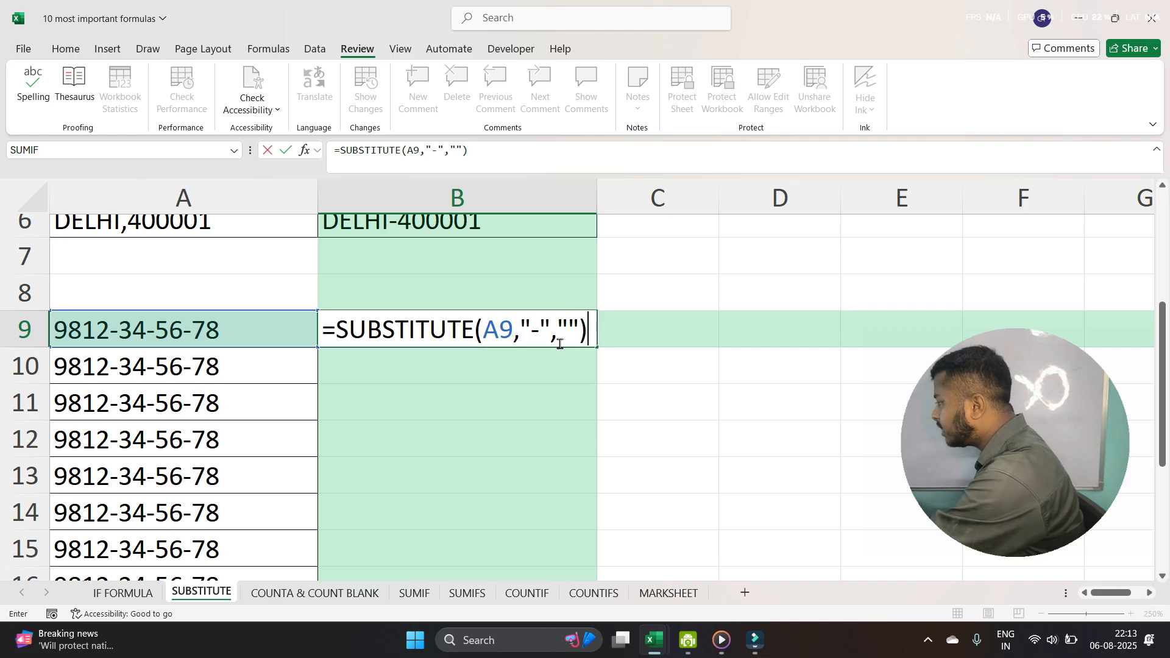
pyautogui.press('Return')
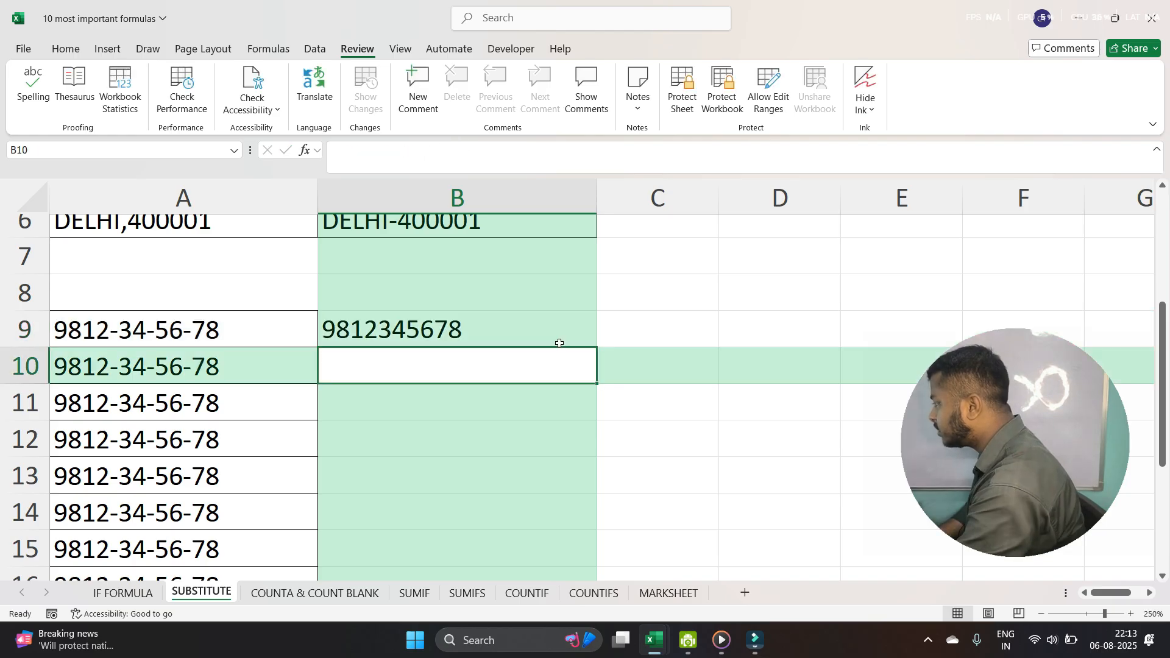
pyautogui.click(452, 330)
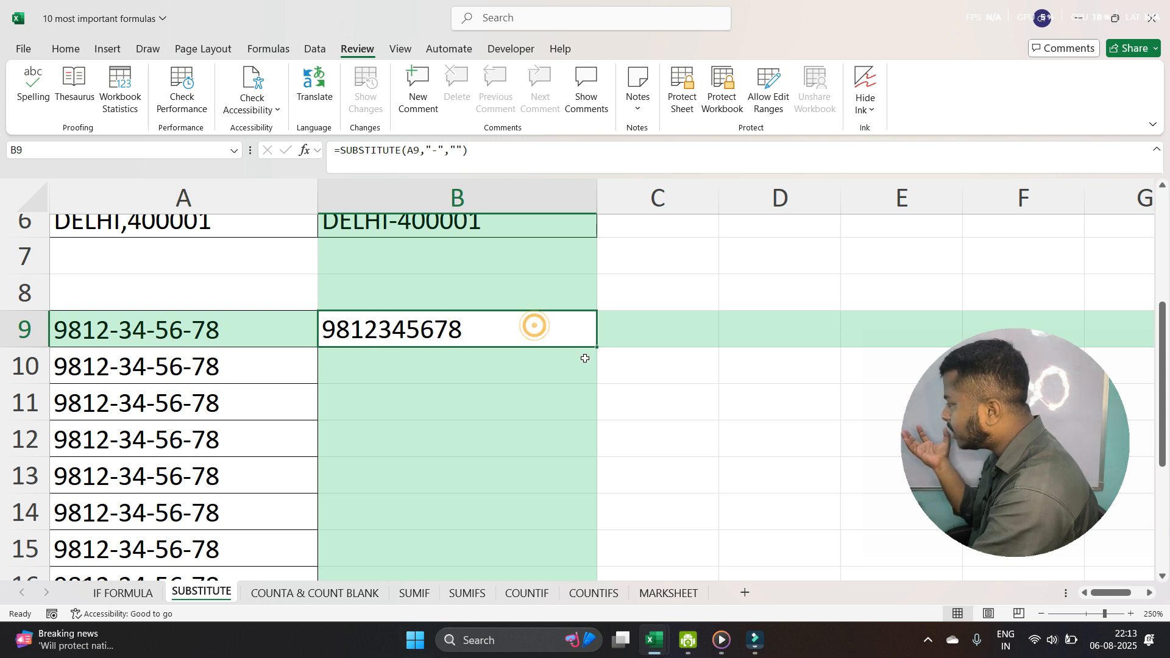
pyautogui.moveTo(596, 347); pyautogui.dragTo(560, 537)
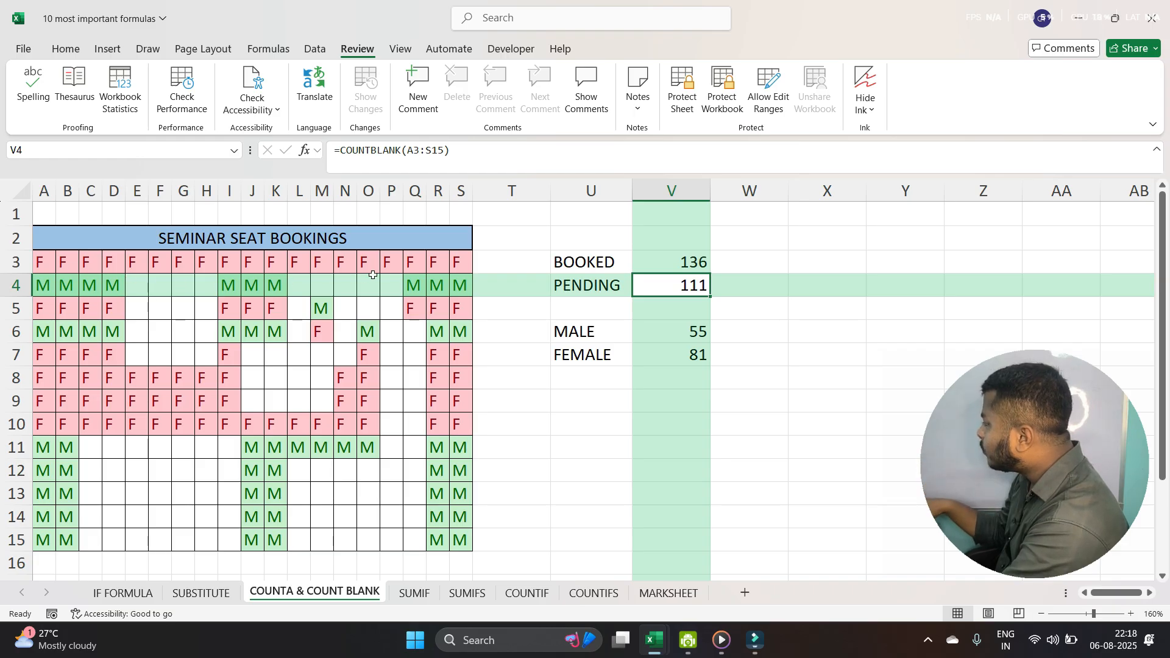
# Examine the booked and empty seats in the SEMINAR SEAT BOOKINGS grid on the COUNTA & COUNT BLANK sheet
pyautogui.moveTo(44, 266); pyautogui.dragTo(436, 357)
pyautogui.click(381, 424)
pyautogui.moveTo(282, 354); pyautogui.dragTo(293, 405)
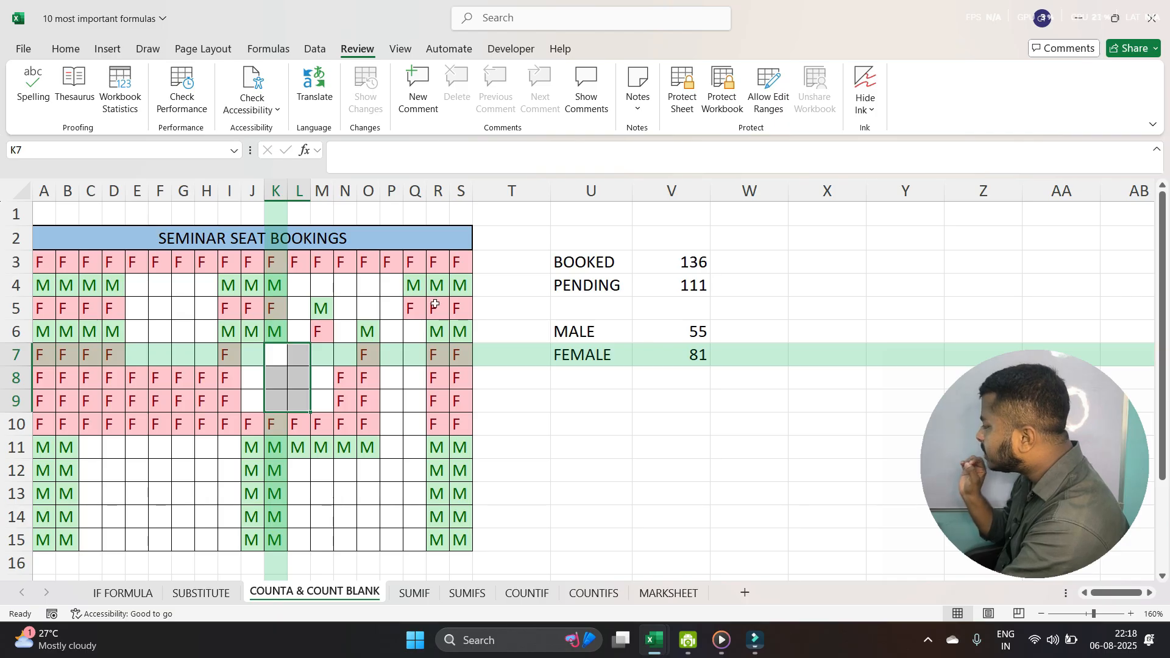
pyautogui.click(412, 364)
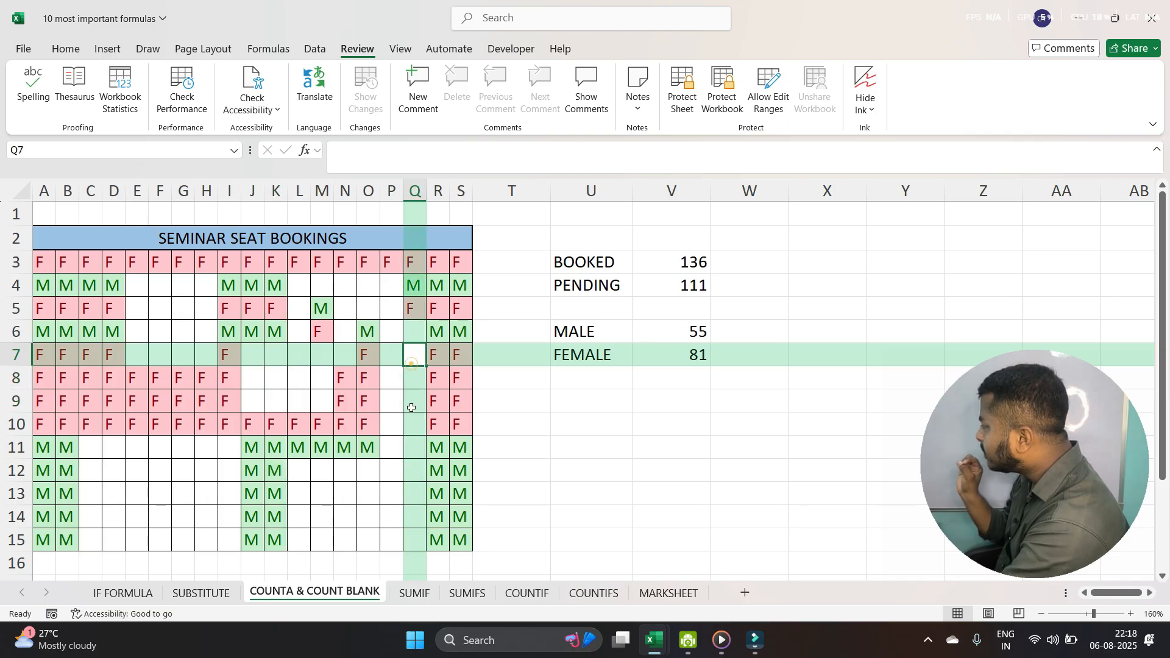
pyautogui.click(268, 267)
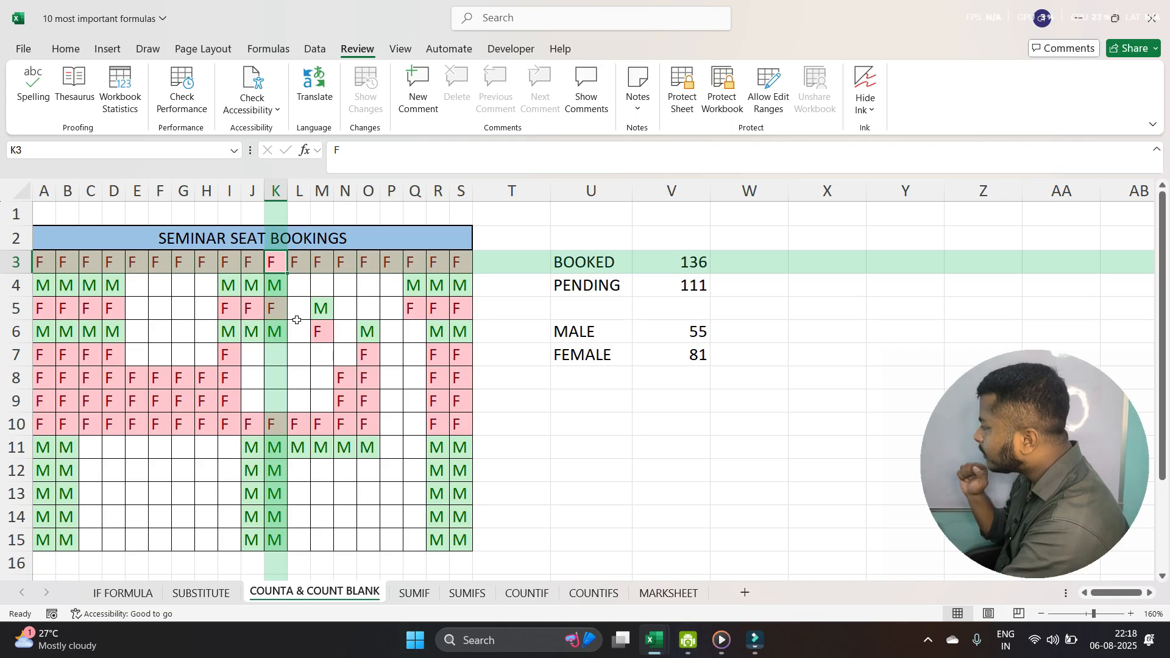
pyautogui.click(322, 308)
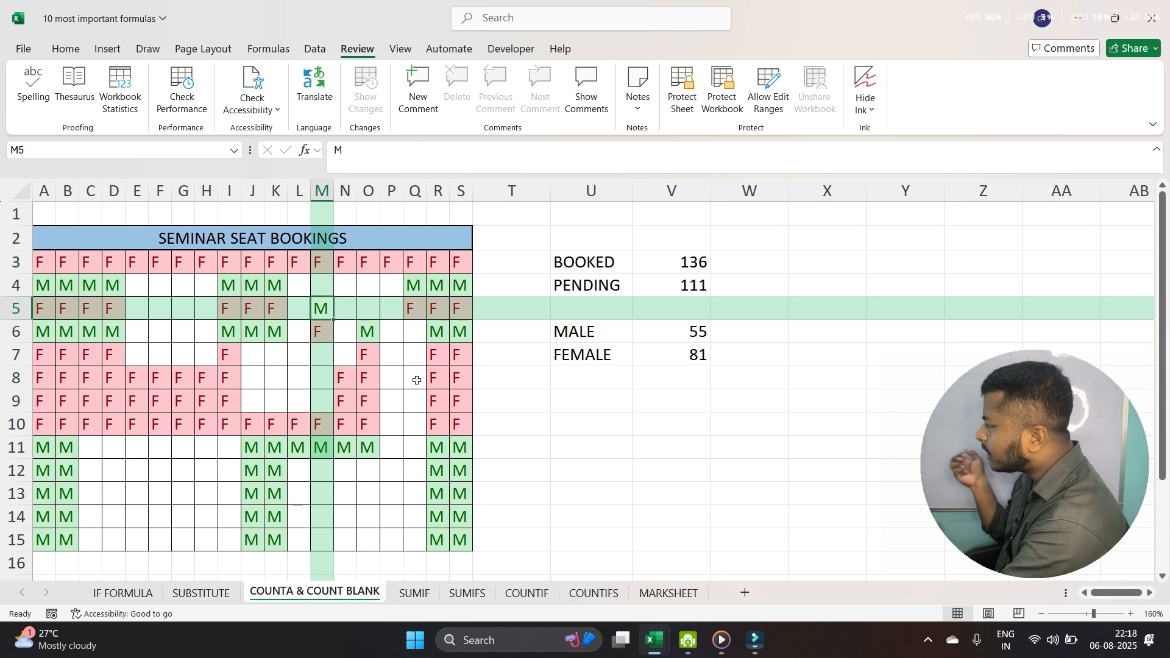
pyautogui.moveTo(41, 263); pyautogui.dragTo(459, 518)
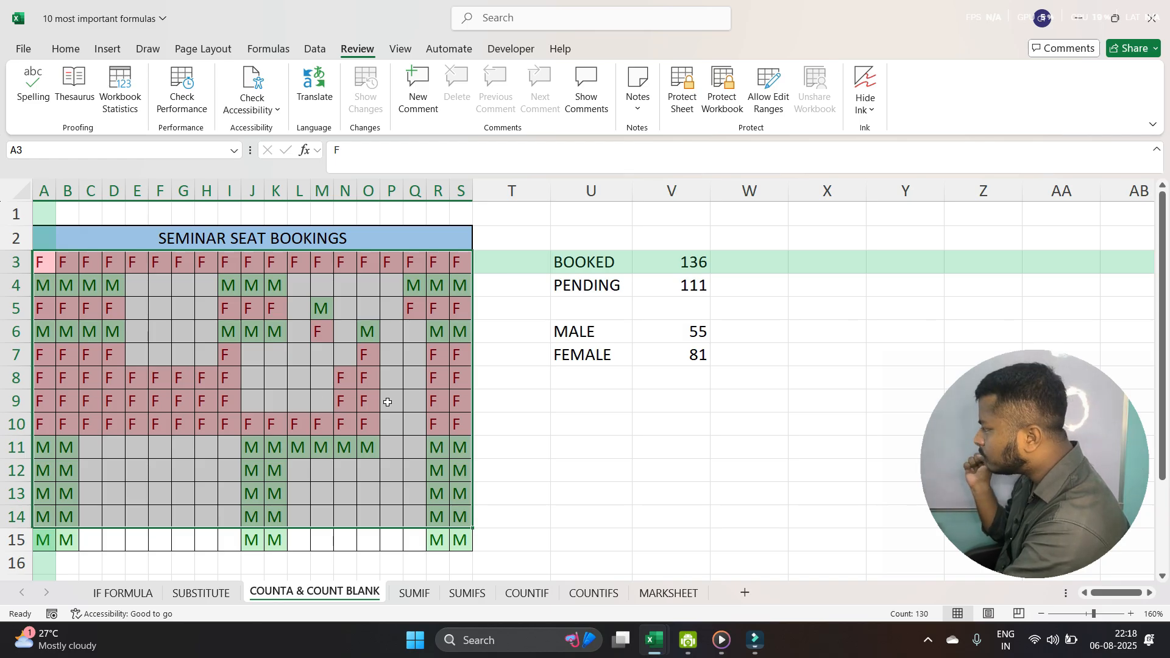
# Enter =COUNTA(A3:S15) in X3 to count the booked seats in the seminar grid
pyautogui.click(807, 259)
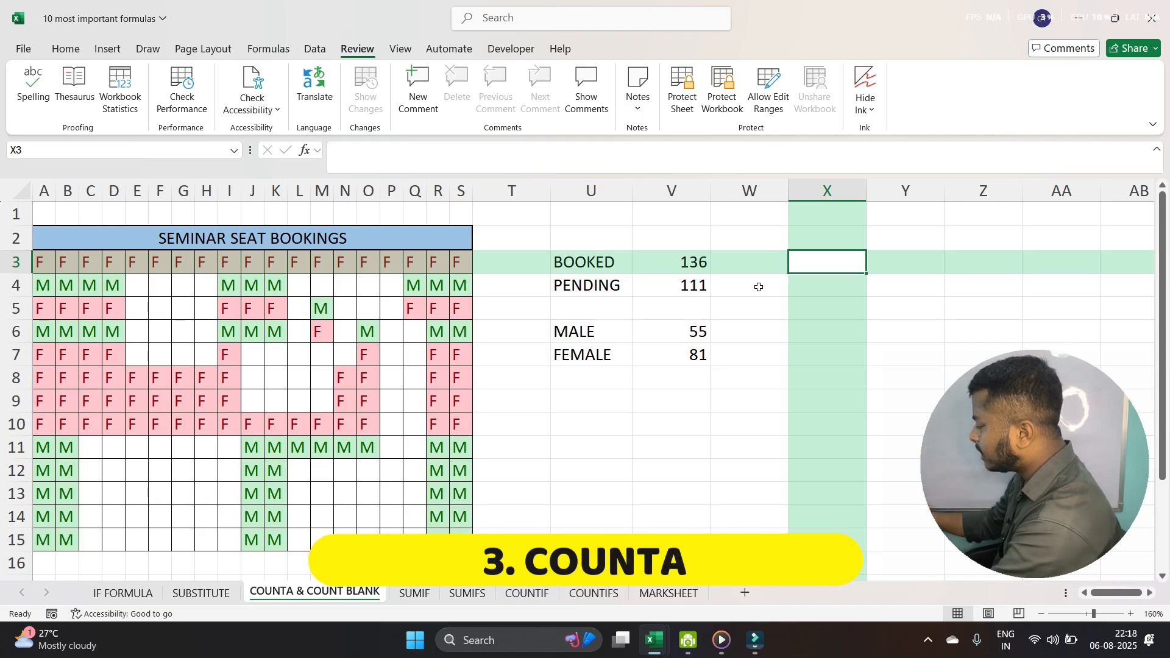
pyautogui.write('=COUNT')
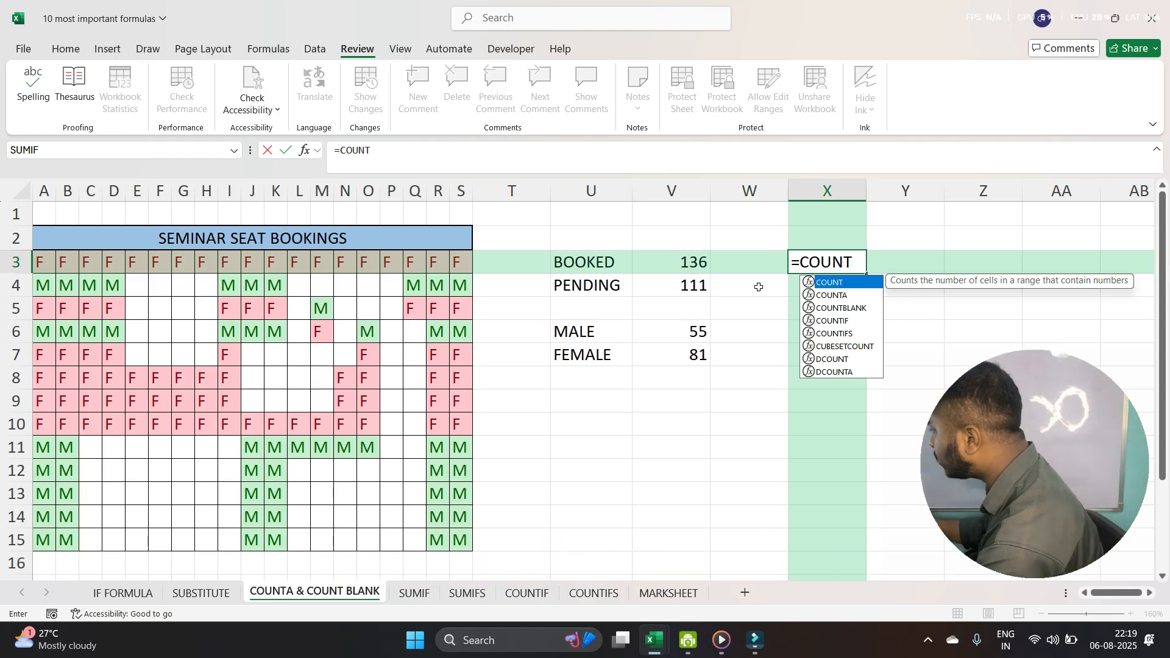
pyautogui.write('A')
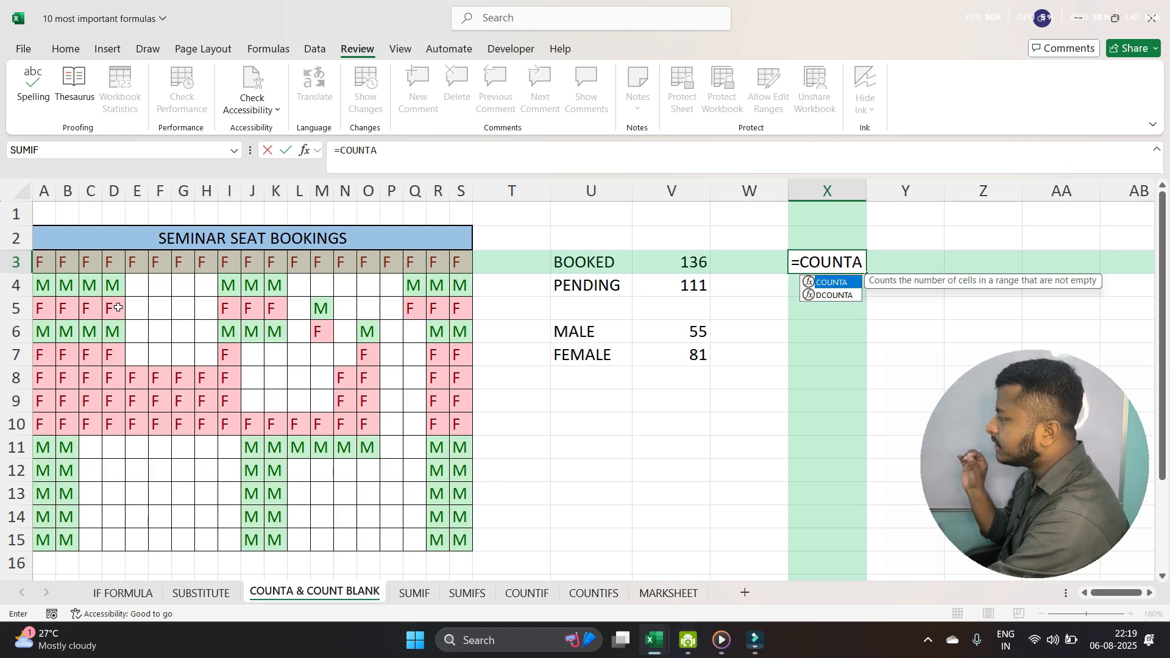
pyautogui.write('(')
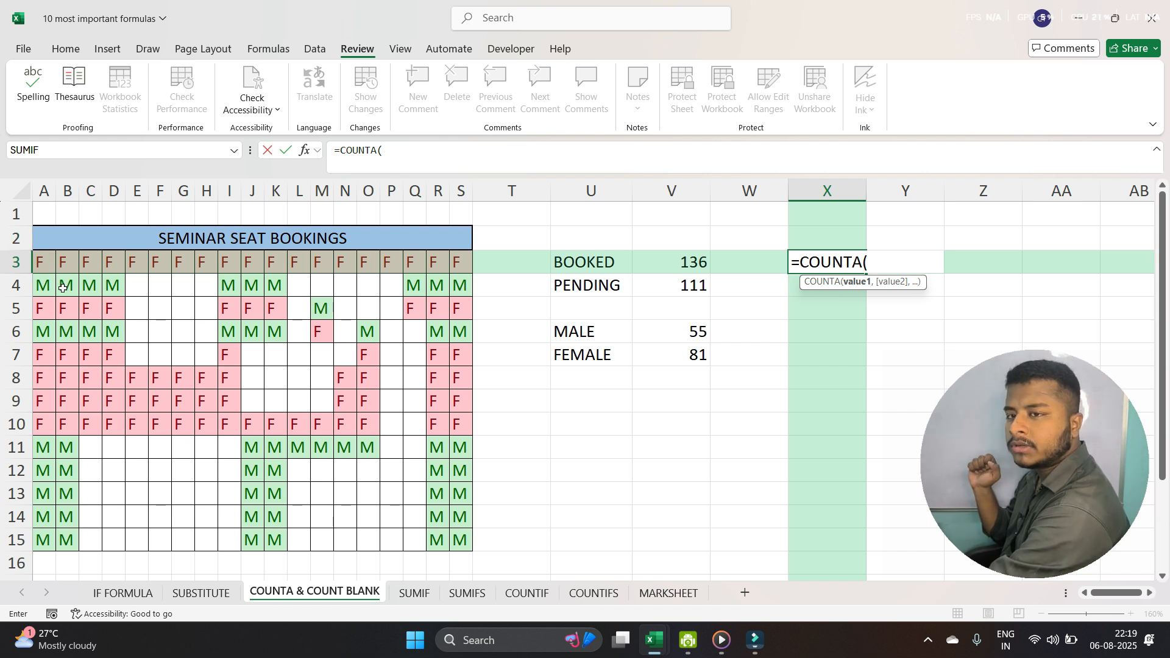
pyautogui.moveTo(44, 263); pyautogui.dragTo(461, 541)
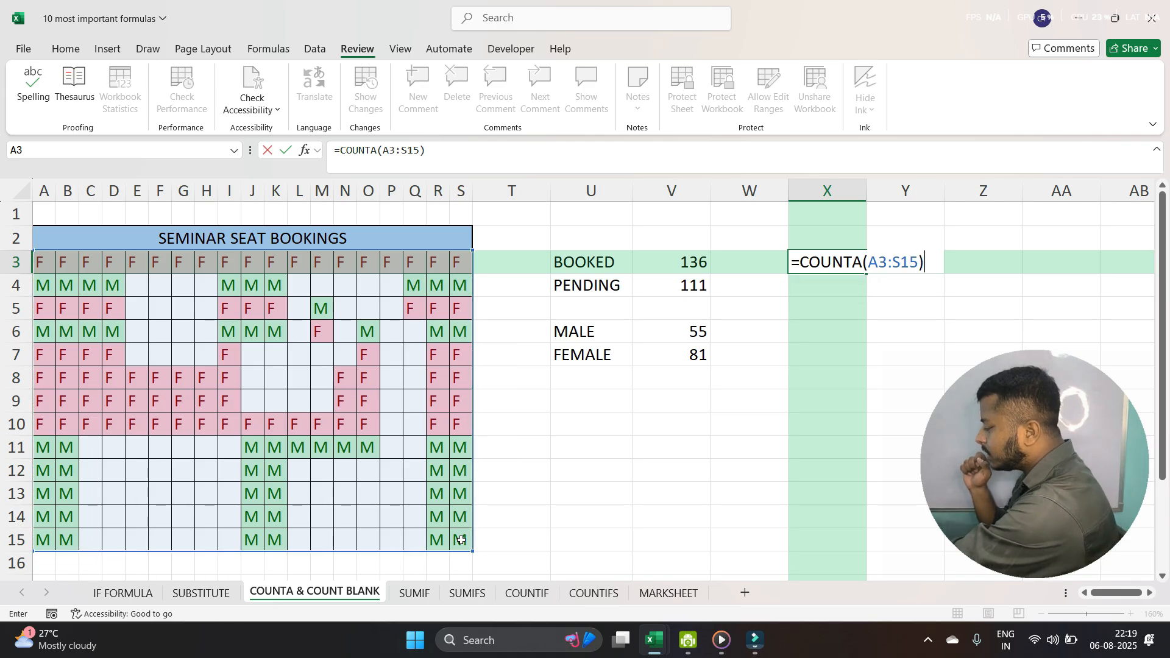
pyautogui.press('Return')
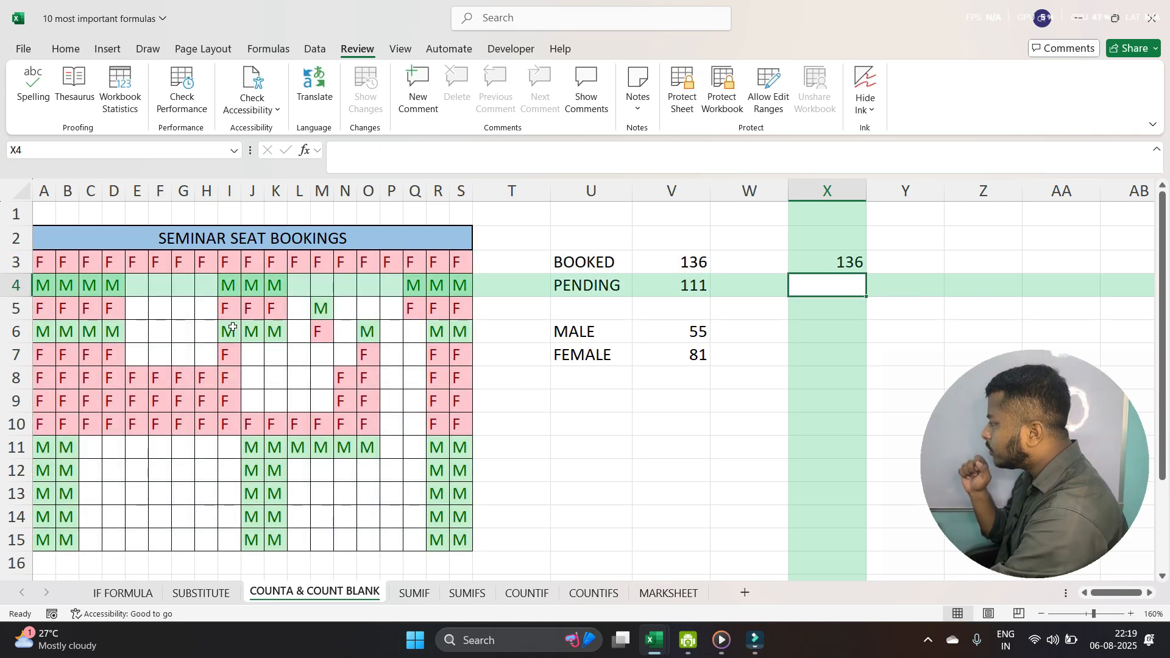
# Clear the seat bookings in cells H4 to L4 and M4 to M6 to test the count formula
pyautogui.moveTo(201, 284); pyautogui.dragTo(309, 289)
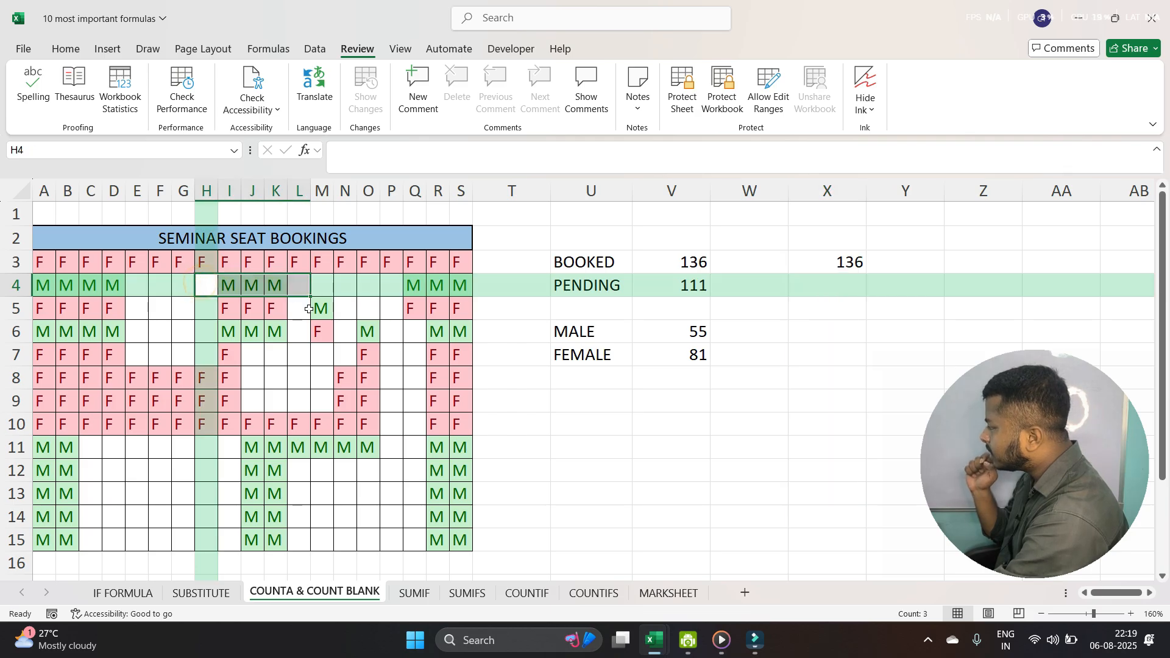
pyautogui.press('Delete')
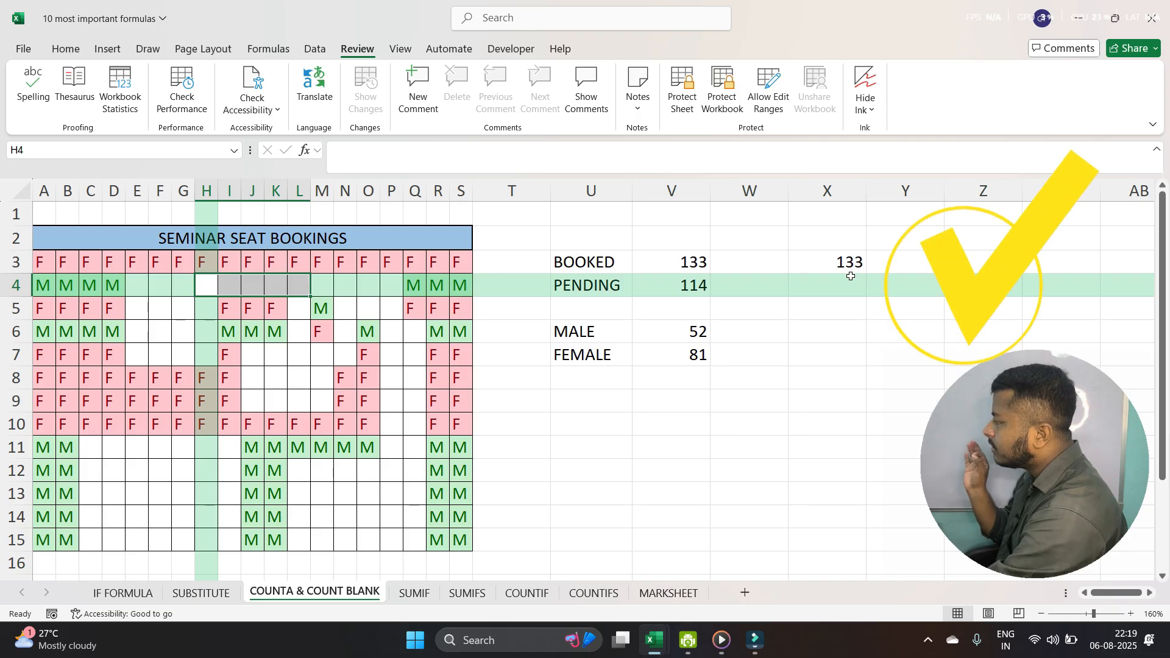
pyautogui.click(345, 308)
pyautogui.moveTo(322, 285); pyautogui.dragTo(322, 328)
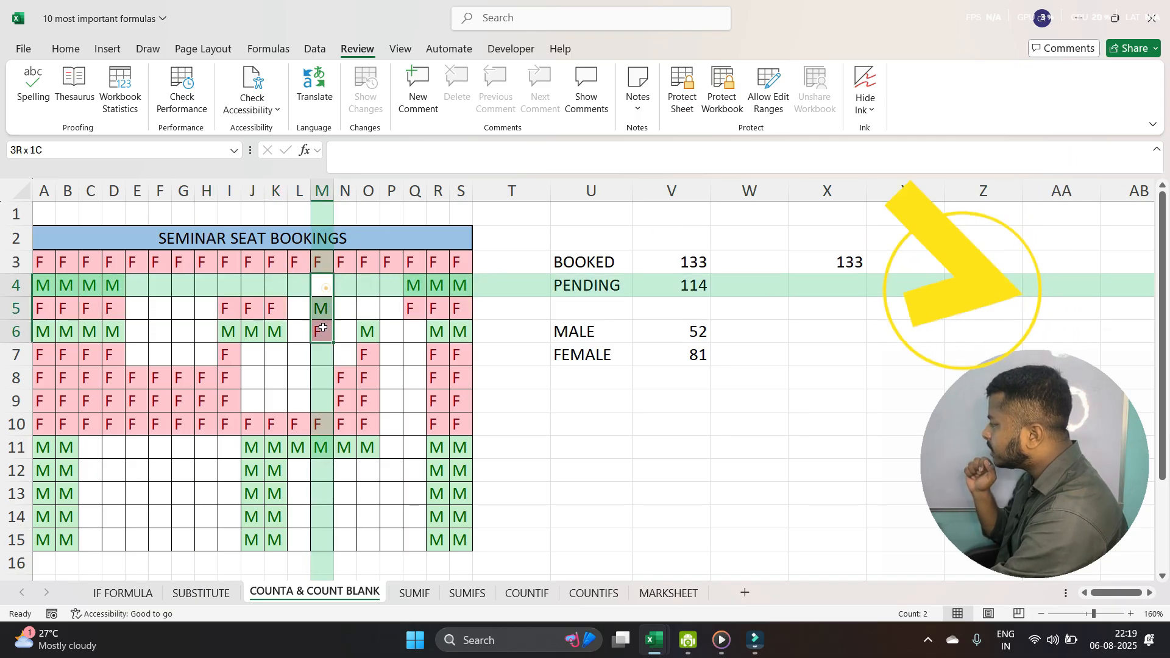
pyautogui.press('Delete')
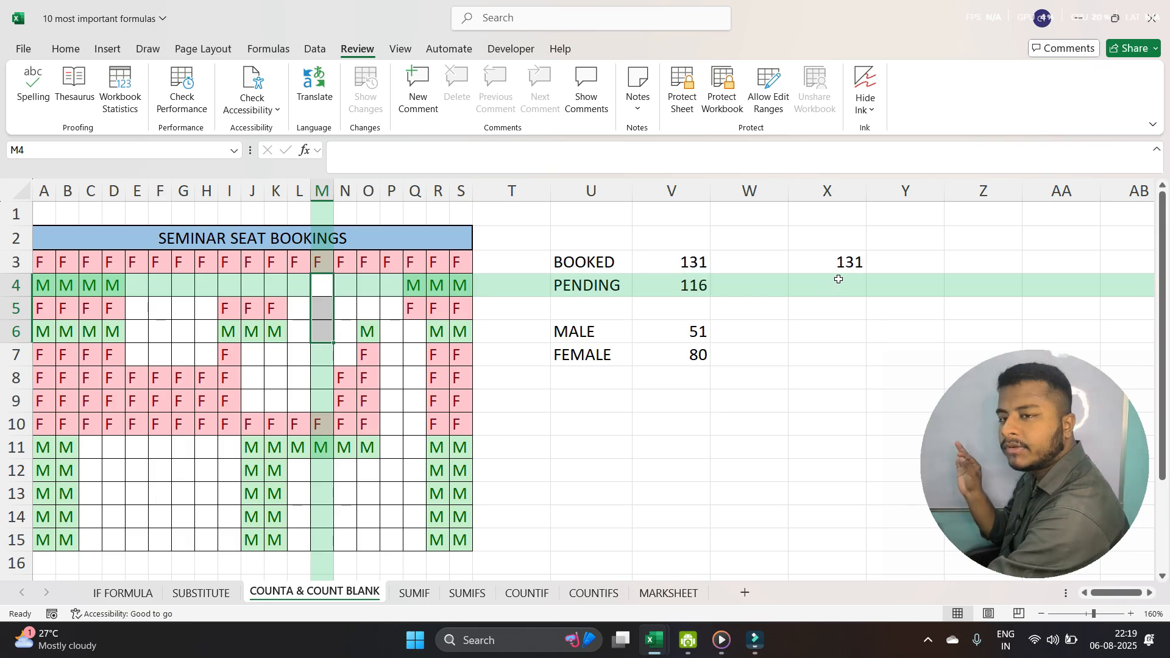
# Enter =COUNTBLANK(A3:S15) in X4 to count the pending seats in the seminar grid
pyautogui.click(603, 286)
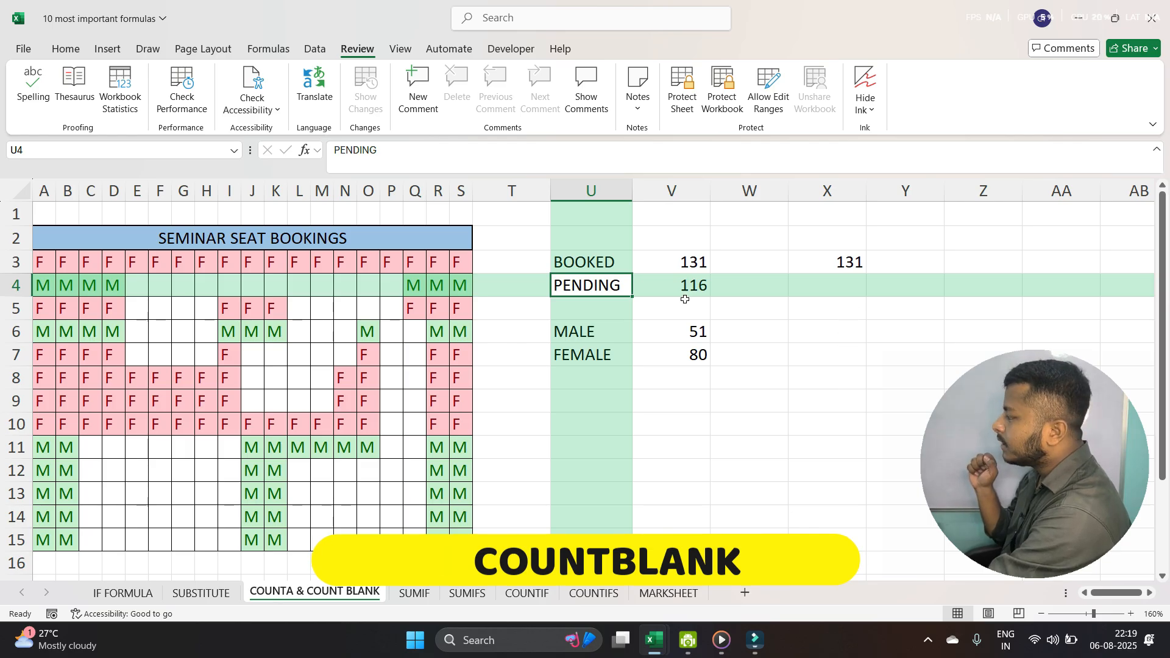
pyautogui.click(574, 286)
pyautogui.click(352, 342)
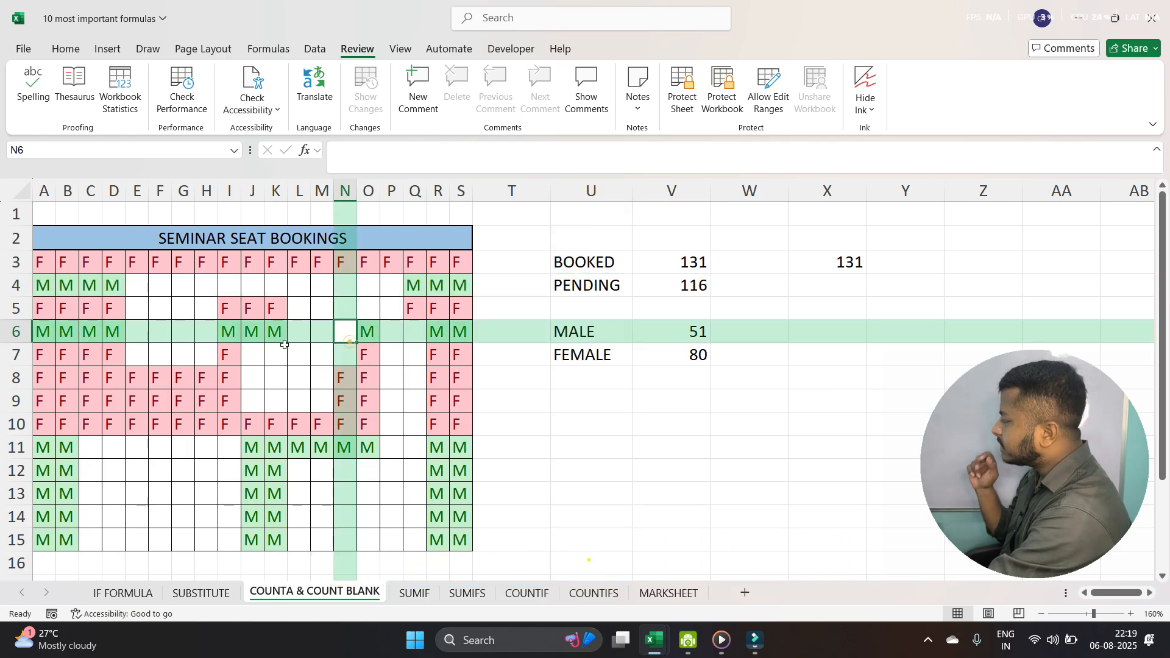
pyautogui.click(184, 286)
pyautogui.click(810, 281)
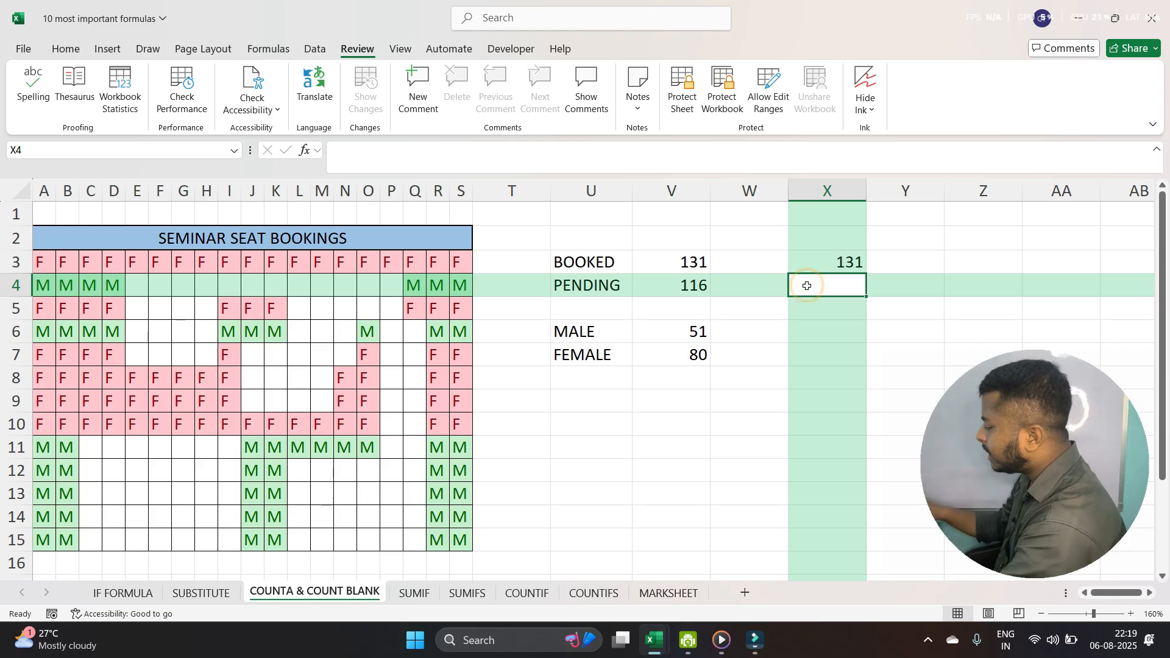
pyautogui.write('=C')
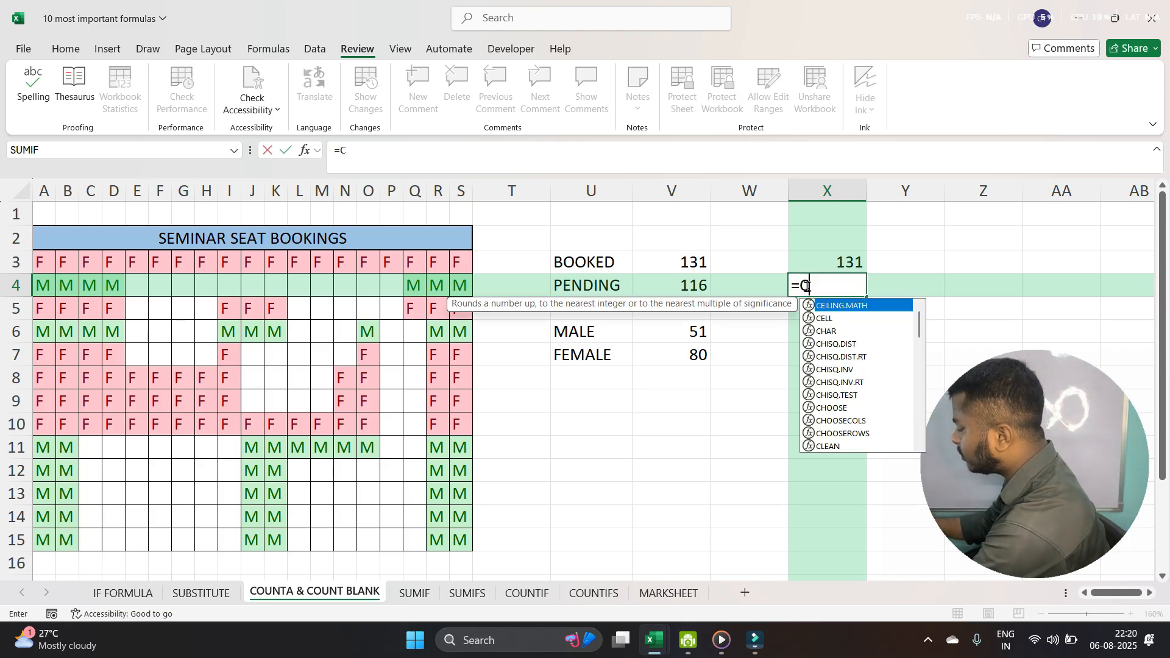
pyautogui.write('OUNTBLANK')
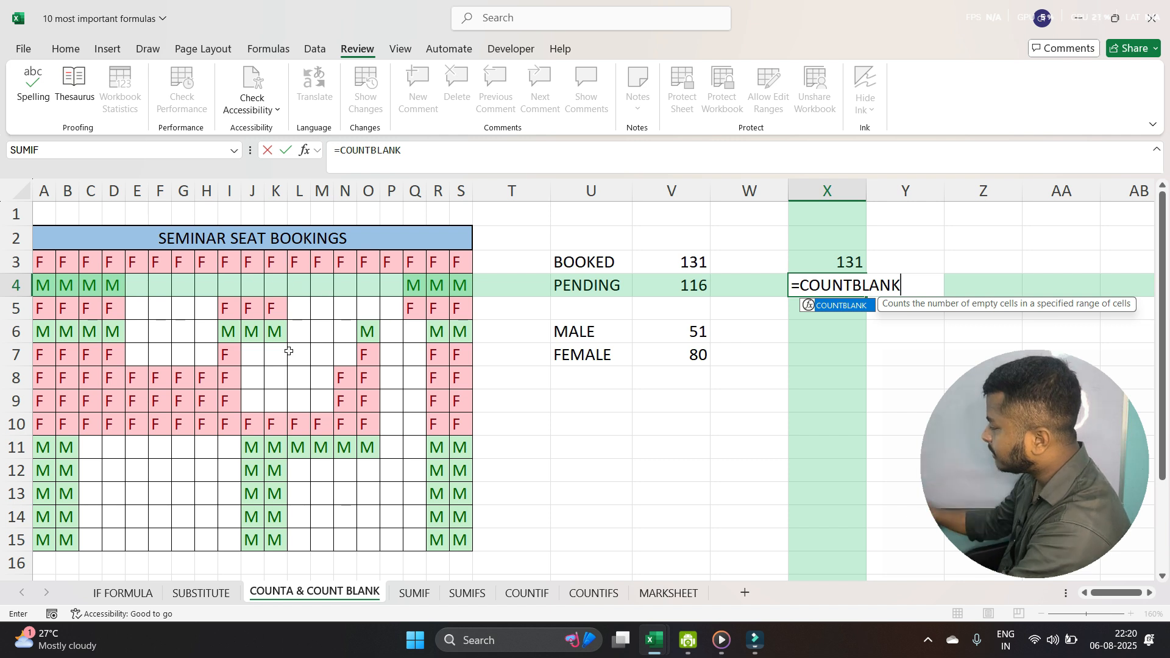
pyautogui.write('(')
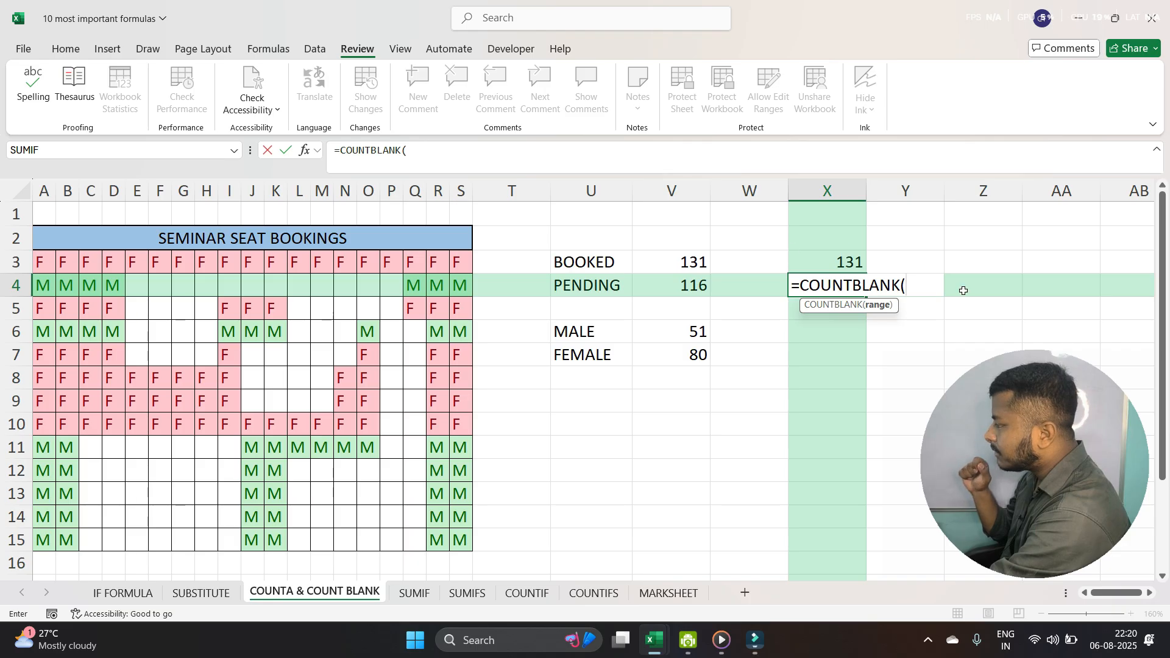
pyautogui.moveTo(42, 263); pyautogui.dragTo(470, 546)
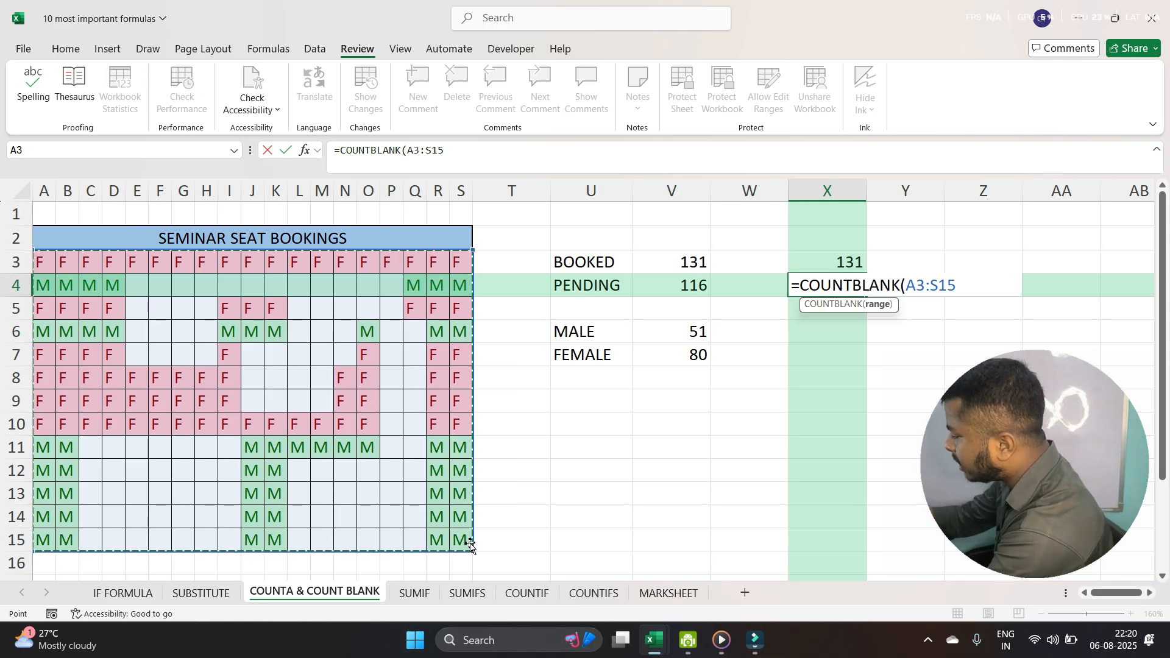
pyautogui.write(')')
pyautogui.press('Return')
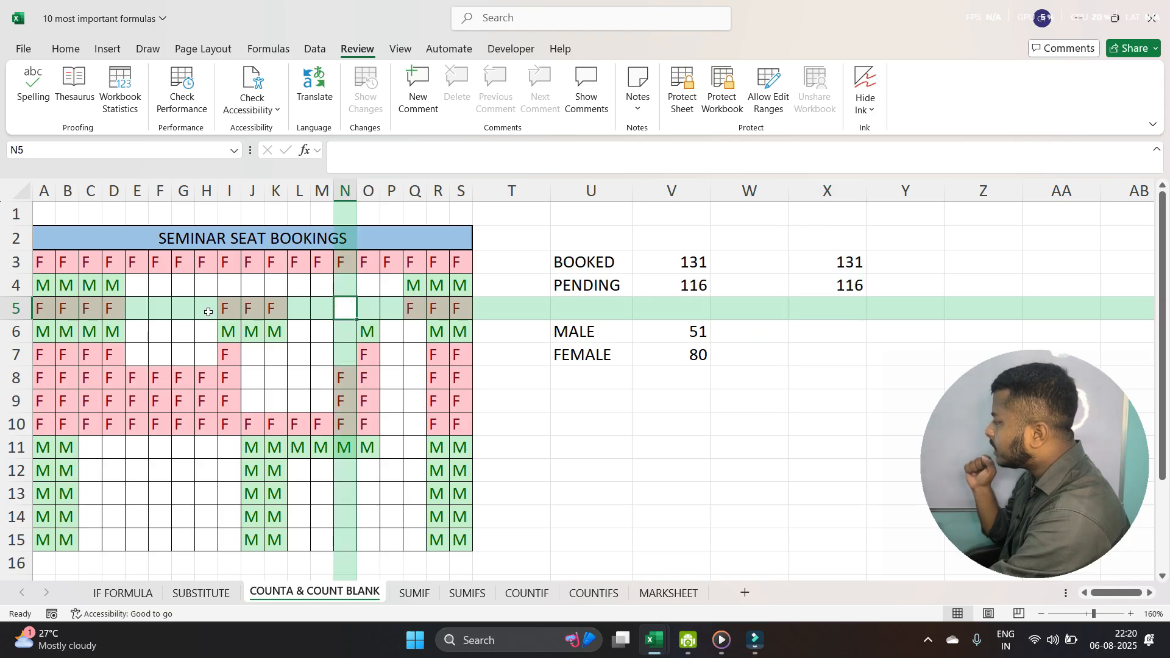
# Clear the seat bookings in cells I5 to K5 to test the booked and pending counts
pyautogui.moveTo(233, 309); pyautogui.dragTo(275, 311)
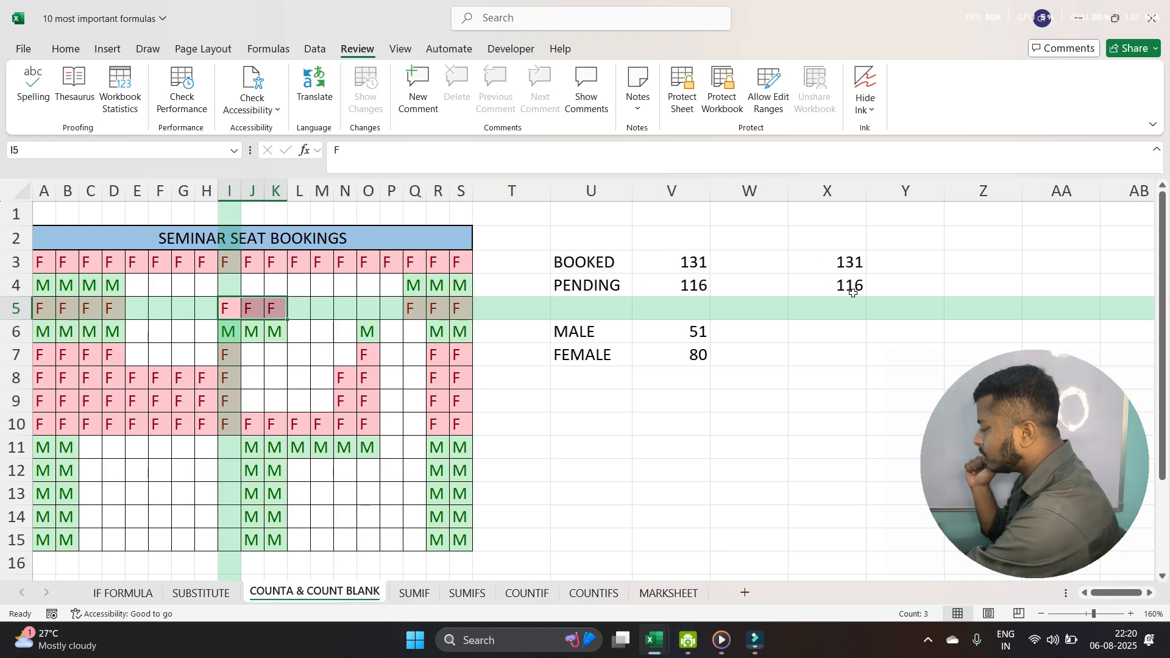
pyautogui.press('Delete')
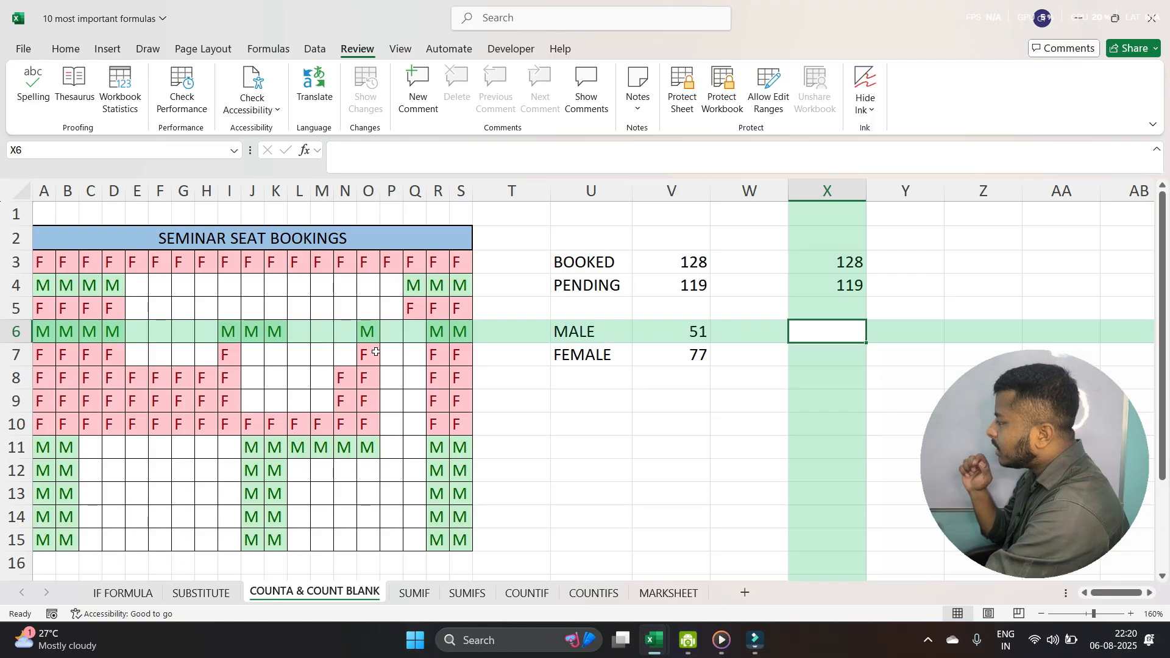
# Enter =COUNTIF(A3:S15,"M") in X6 to count the seats booked by males in the seminar grid
pyautogui.click(607, 334)
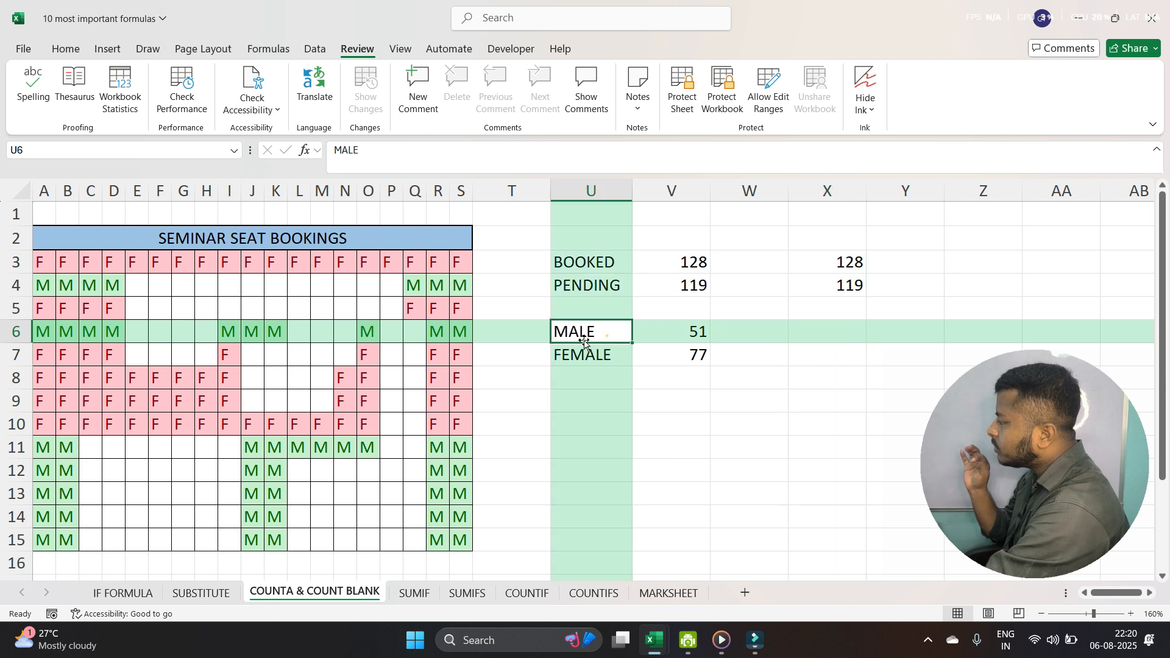
pyautogui.click(452, 334)
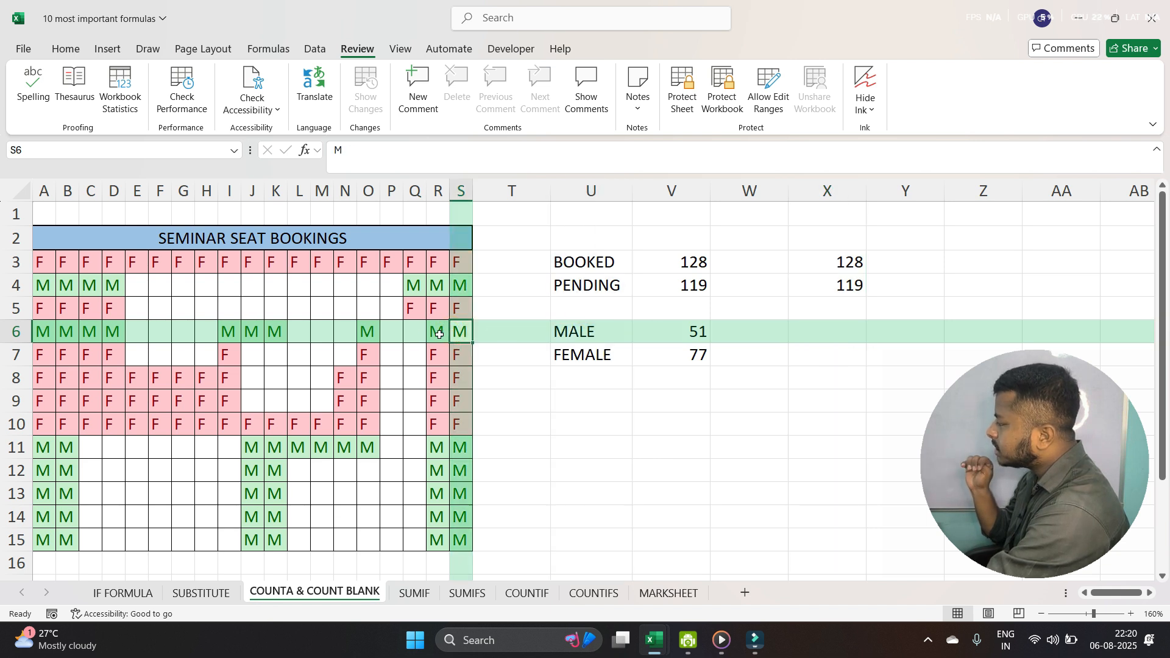
pyautogui.click(439, 335)
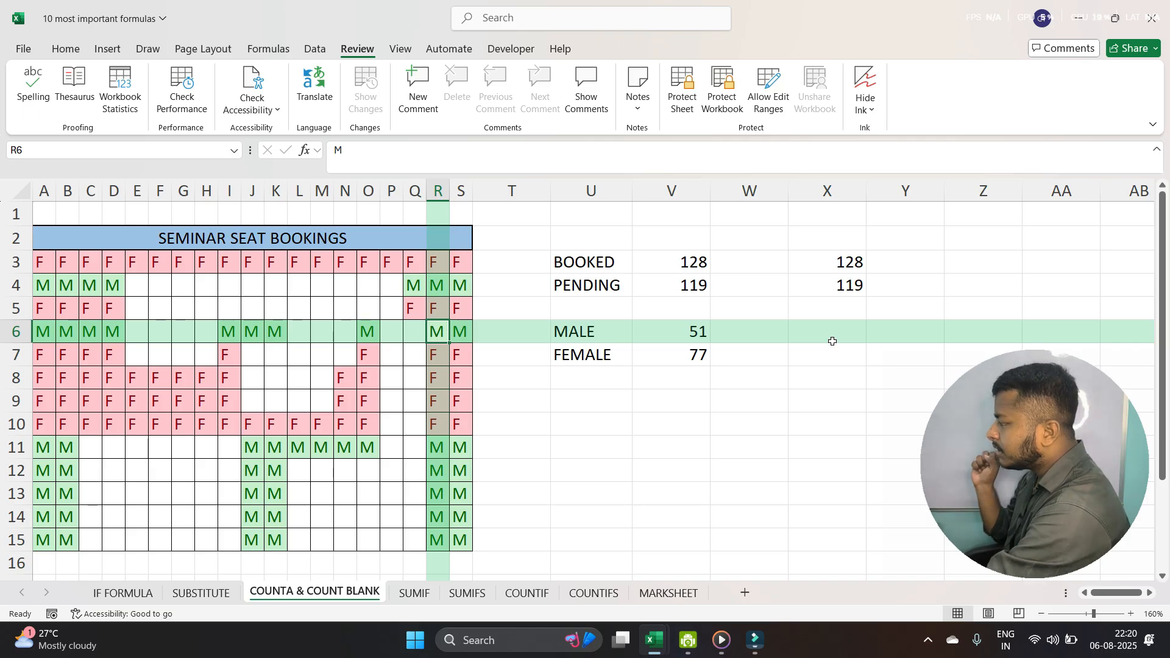
pyautogui.click(828, 312)
pyautogui.click(825, 336)
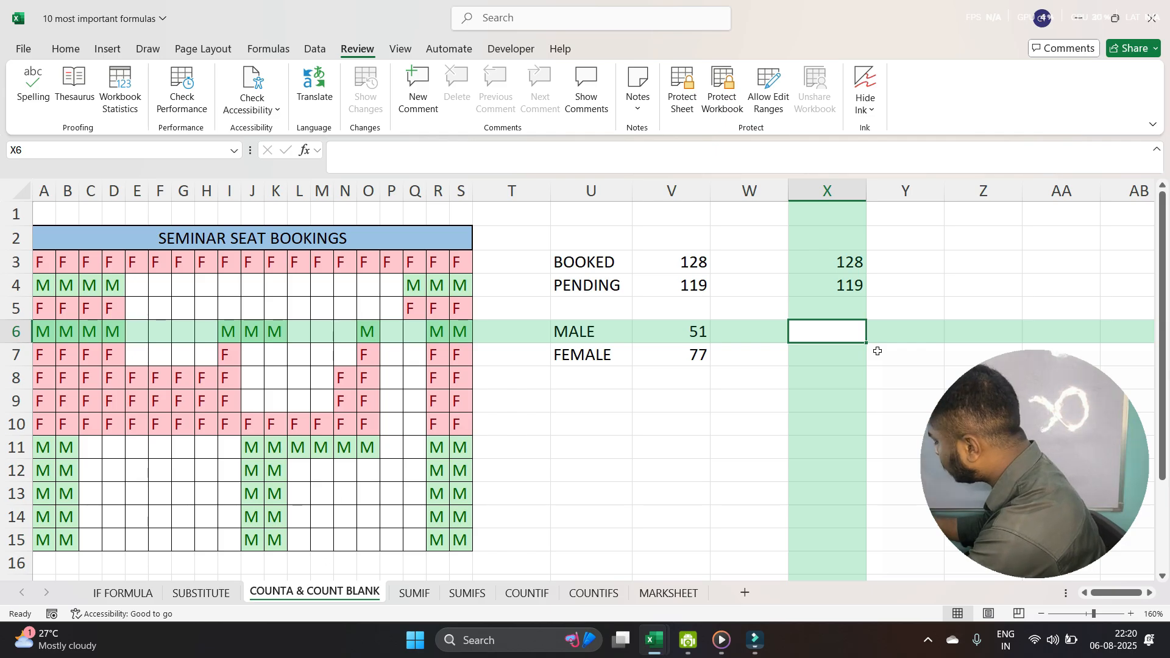
pyautogui.write('=')
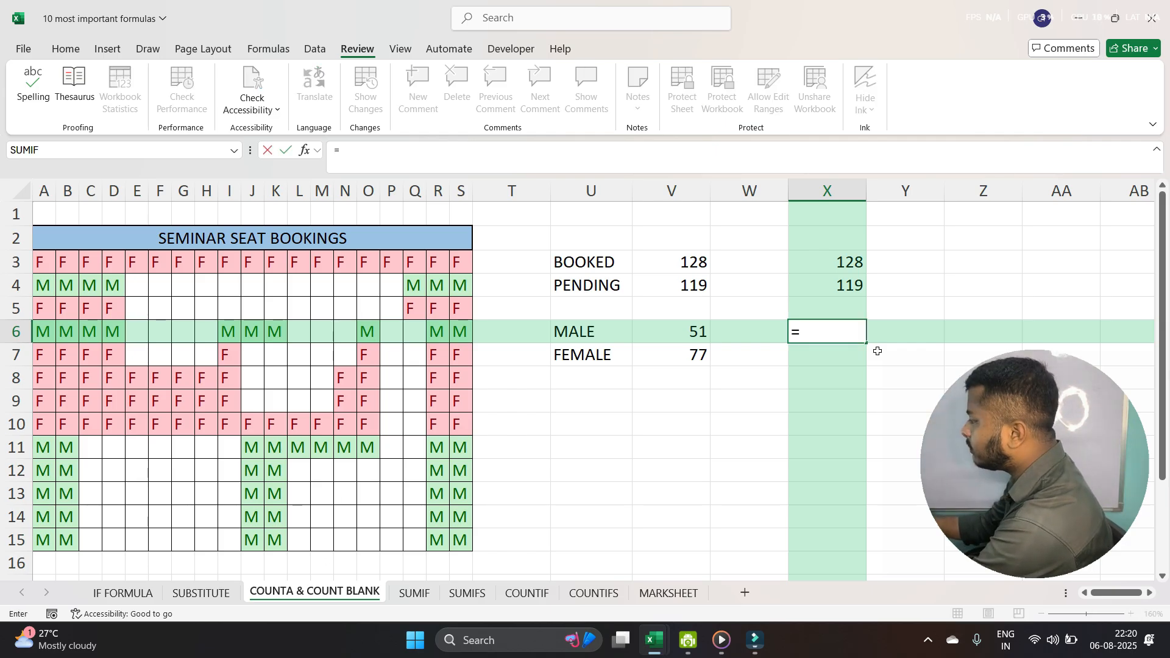
pyautogui.write('COUNTIF')
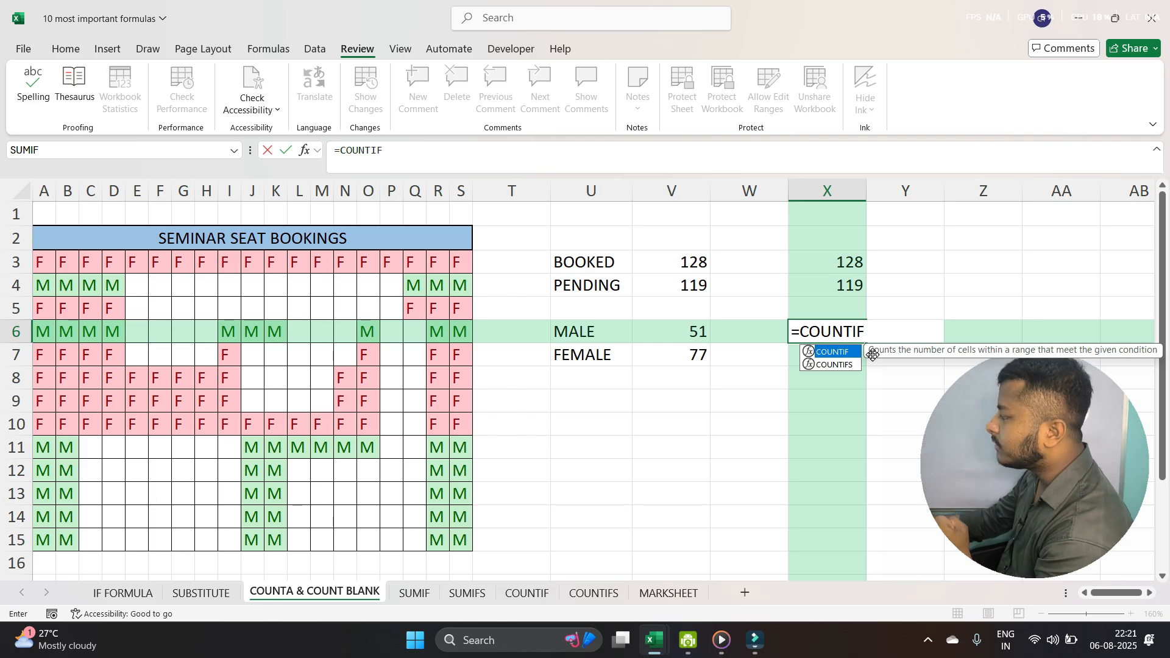
pyautogui.write('(')
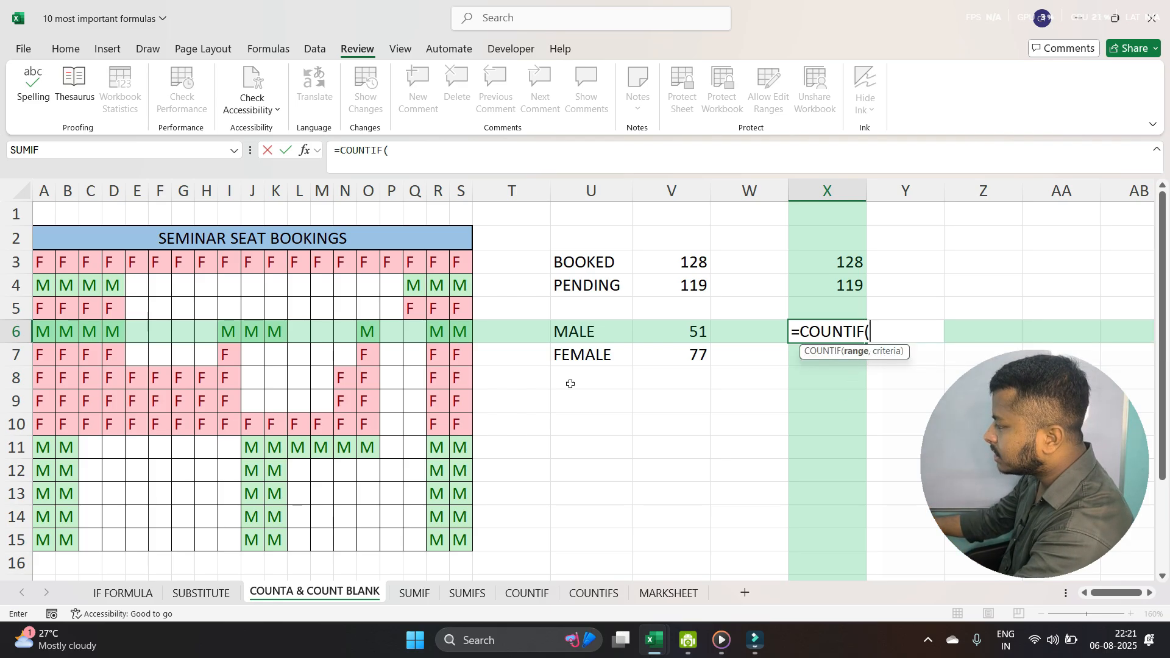
pyautogui.moveTo(47, 264); pyautogui.dragTo(472, 535)
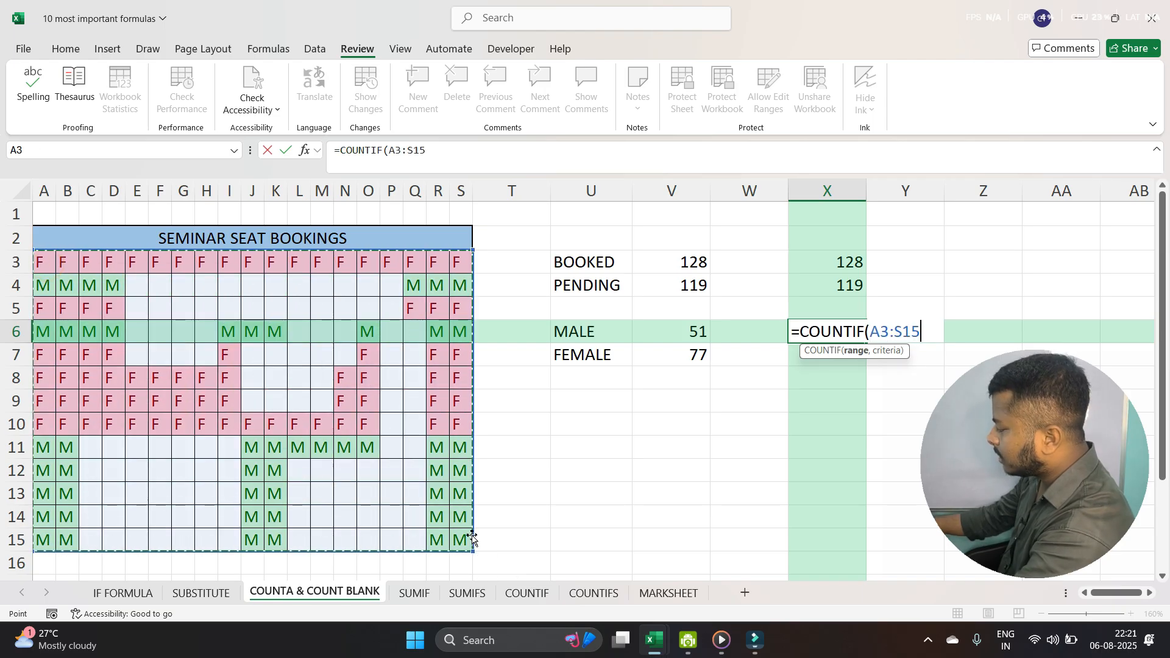
pyautogui.write(',')
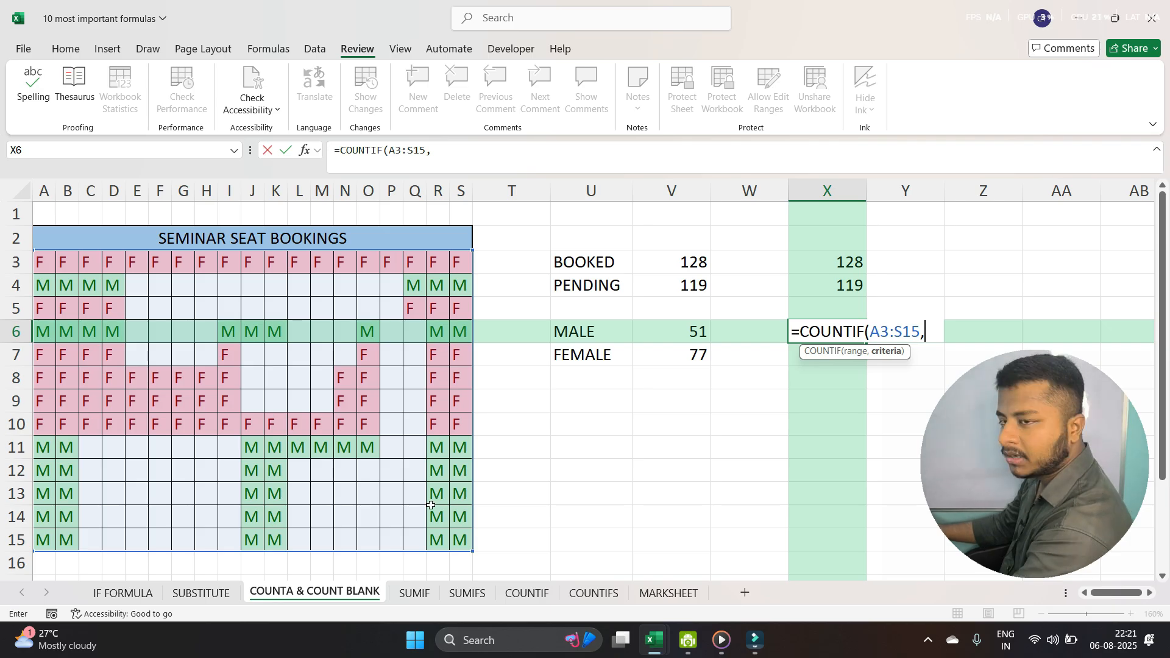
pyautogui.write('"M"')
pyautogui.press('Return')
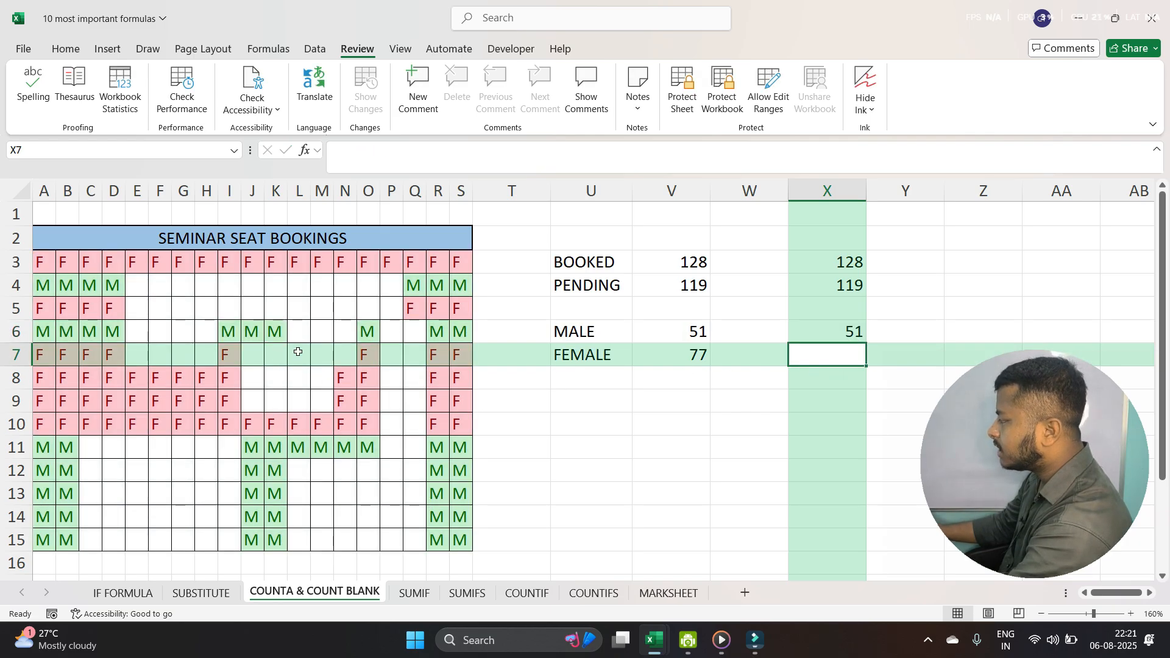
# Clear the male seat bookings in cells I6 to K6 to test the male count formula
pyautogui.moveTo(226, 334); pyautogui.dragTo(283, 333)
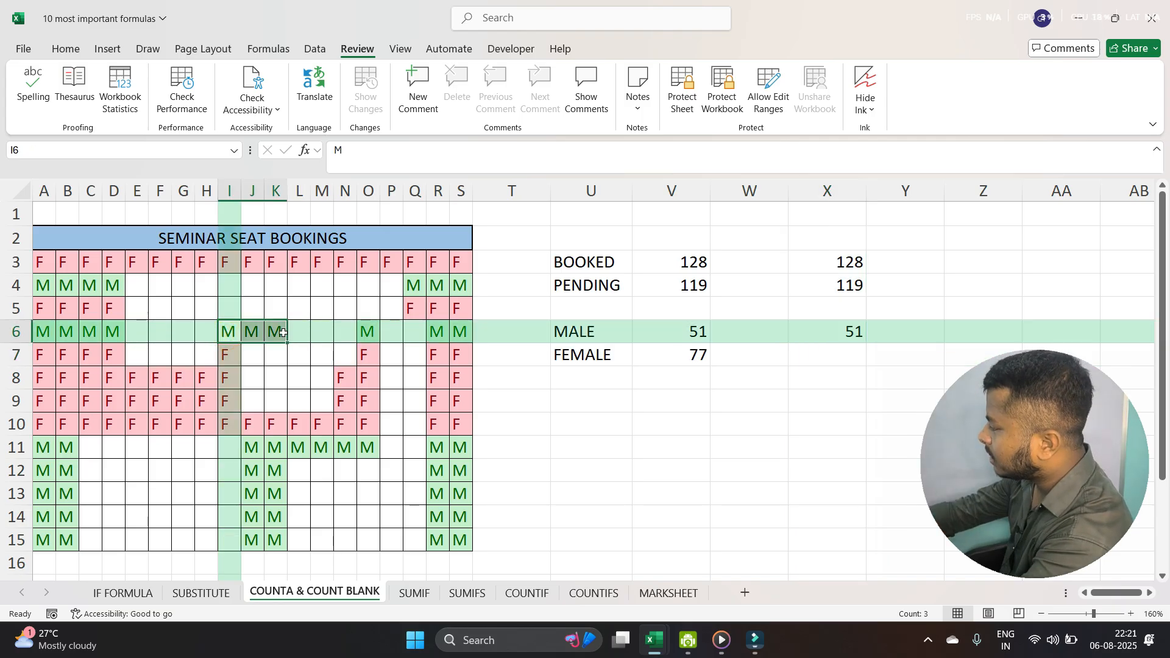
pyautogui.press('Delete')
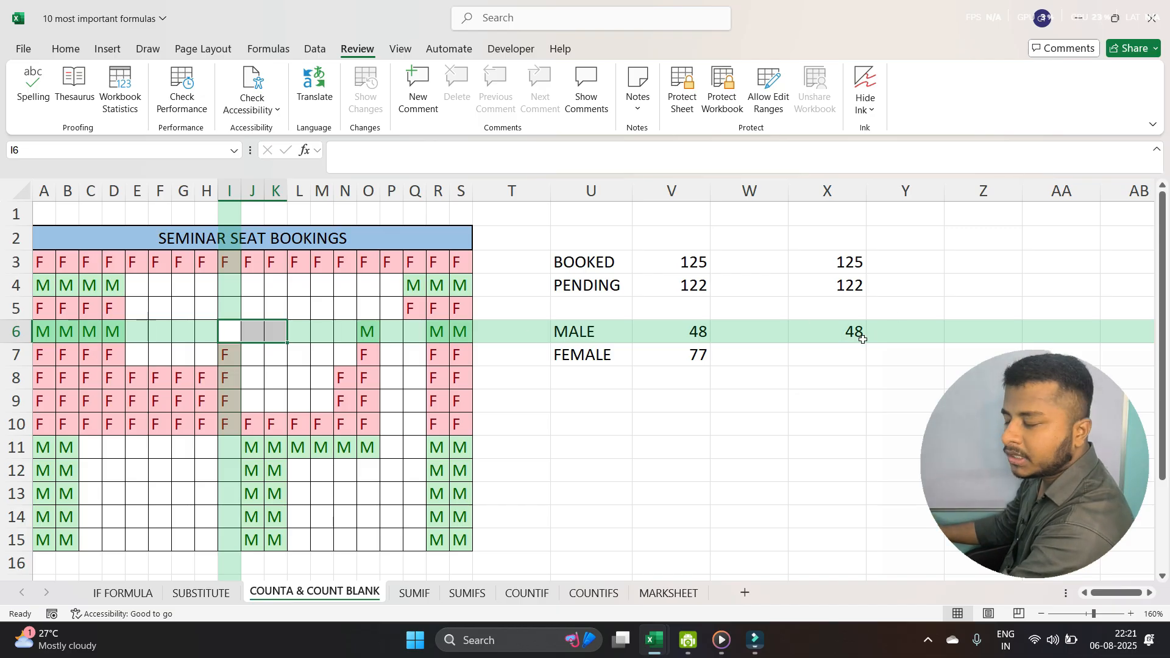
# Enter =COUNTIF(A3:S15,"F") in X7 to count the seats booked by females in the seminar grid
pyautogui.click(809, 360)
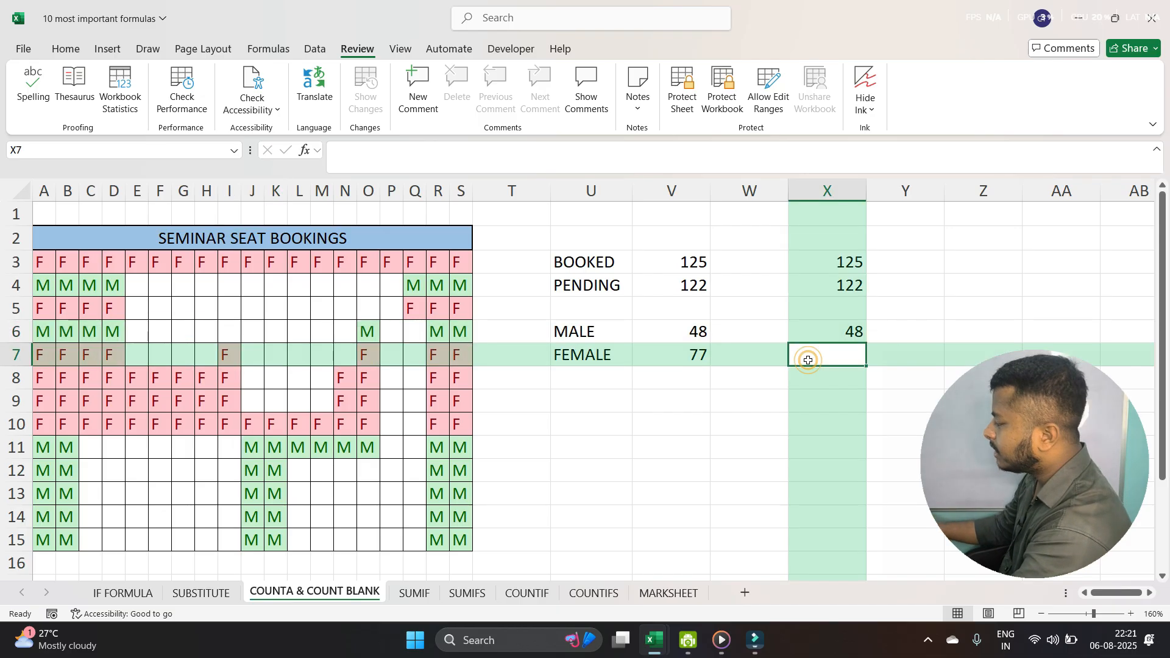
pyautogui.write('=COU')
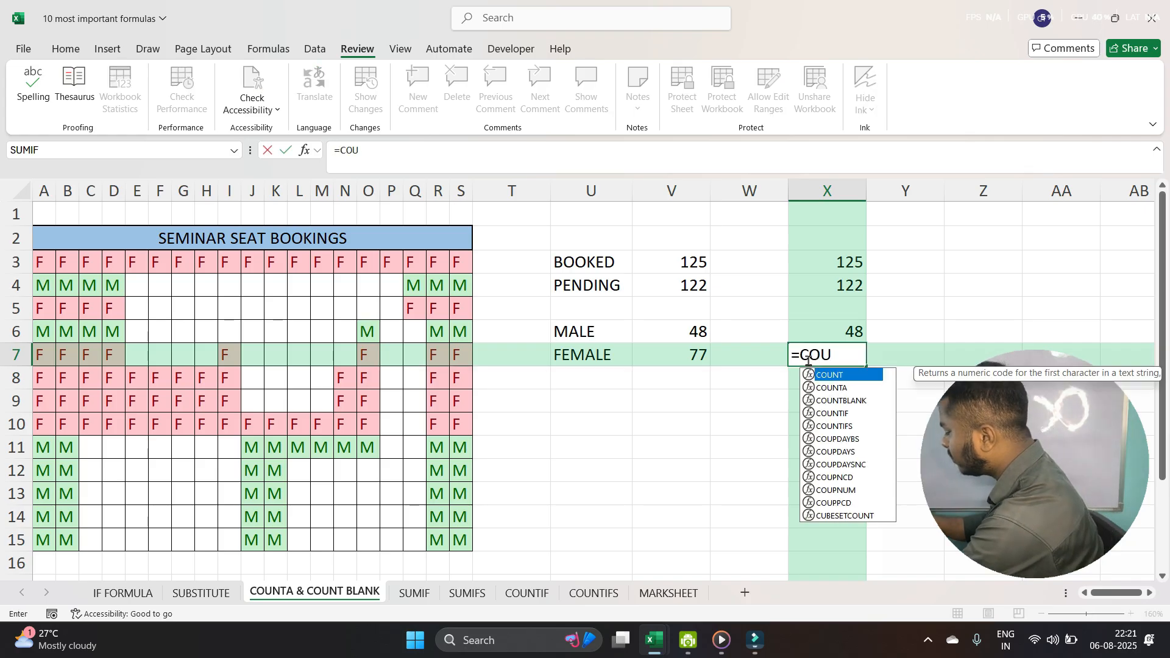
pyautogui.write('NTIF(')
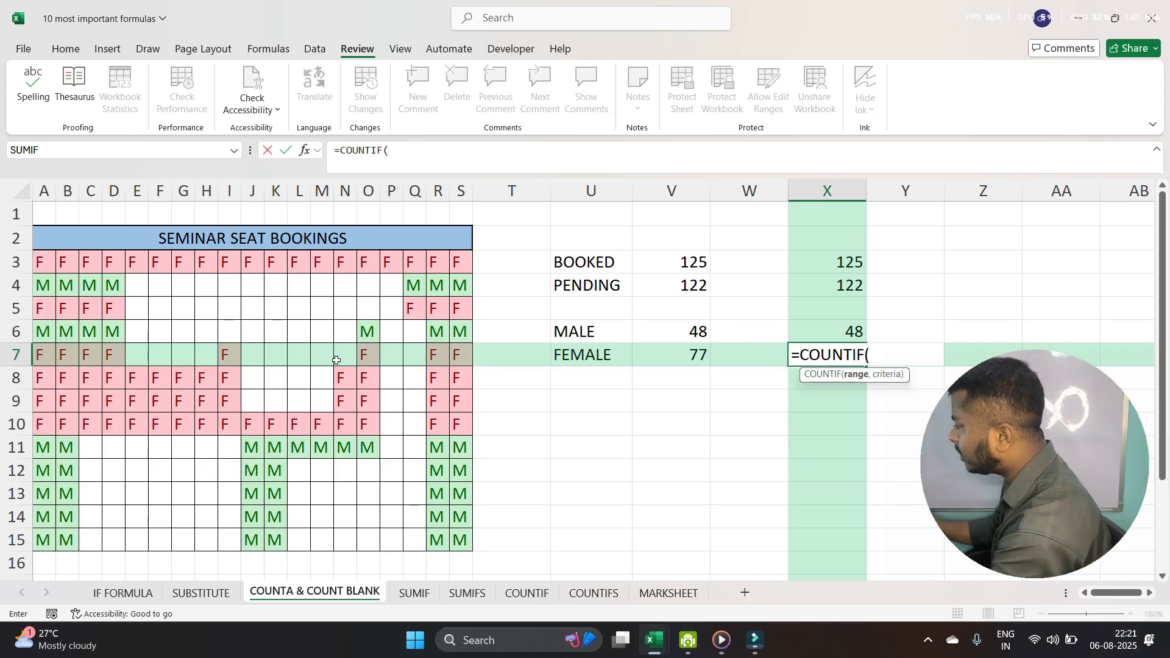
pyautogui.moveTo(55, 261); pyautogui.dragTo(464, 543)
pyautogui.write(',')
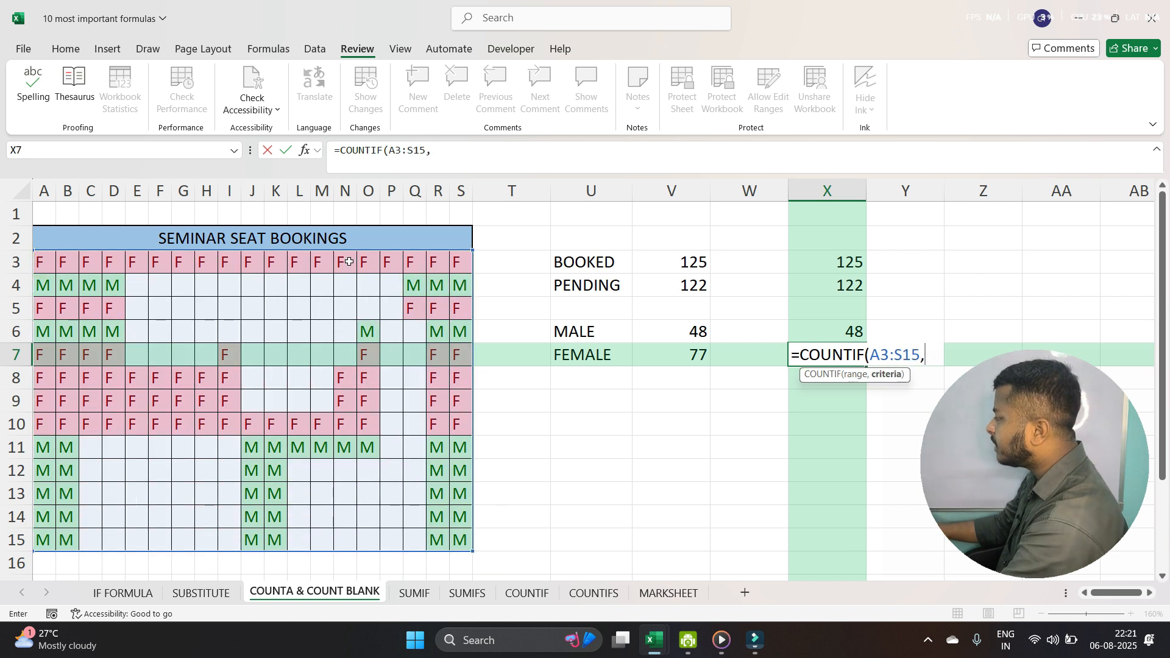
pyautogui.write('"F')
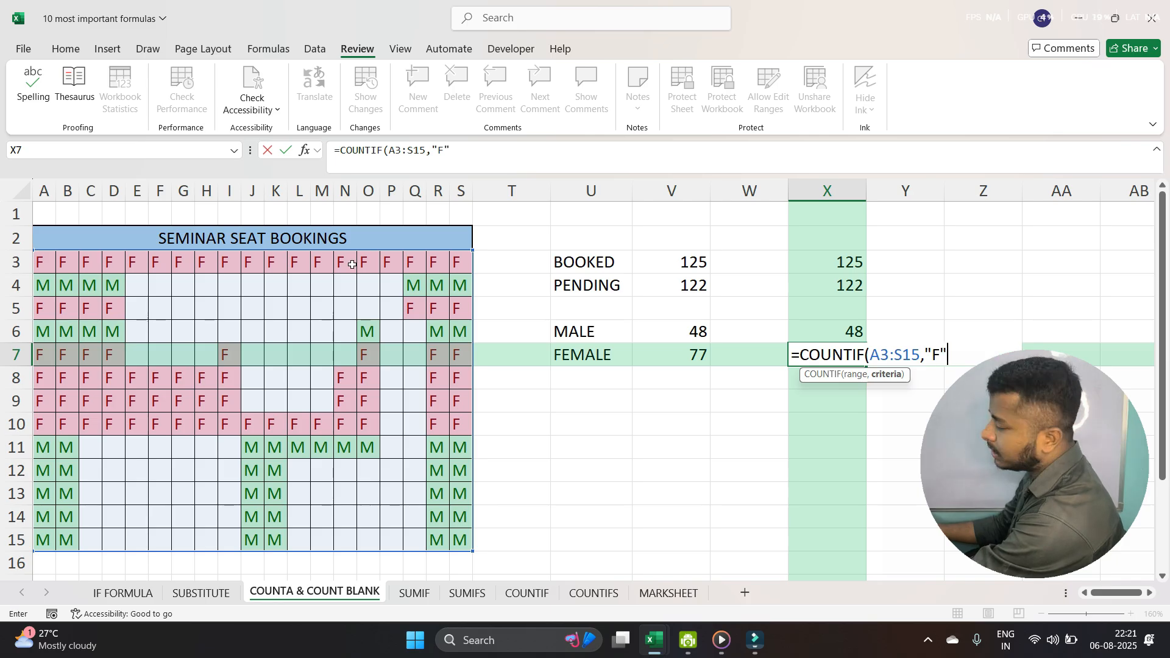
pyautogui.press('Return')
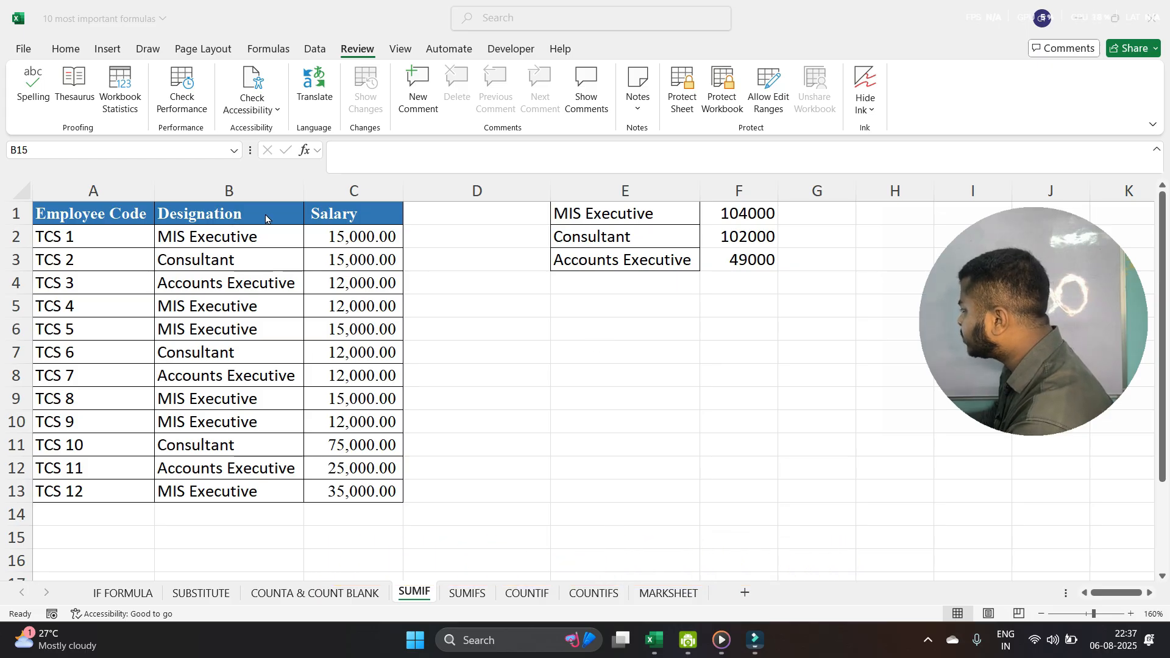
# Examine the different designations in the Designation column of the employee salary table on the SUMIF sheet
pyautogui.click(230, 259)
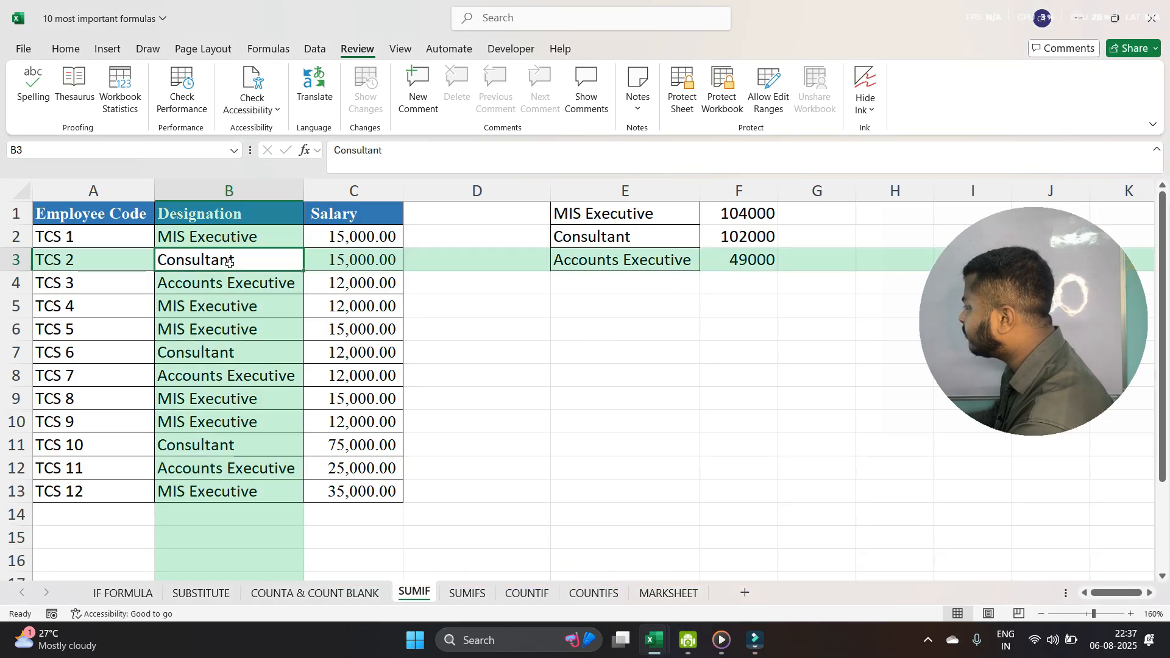
pyautogui.click(232, 289)
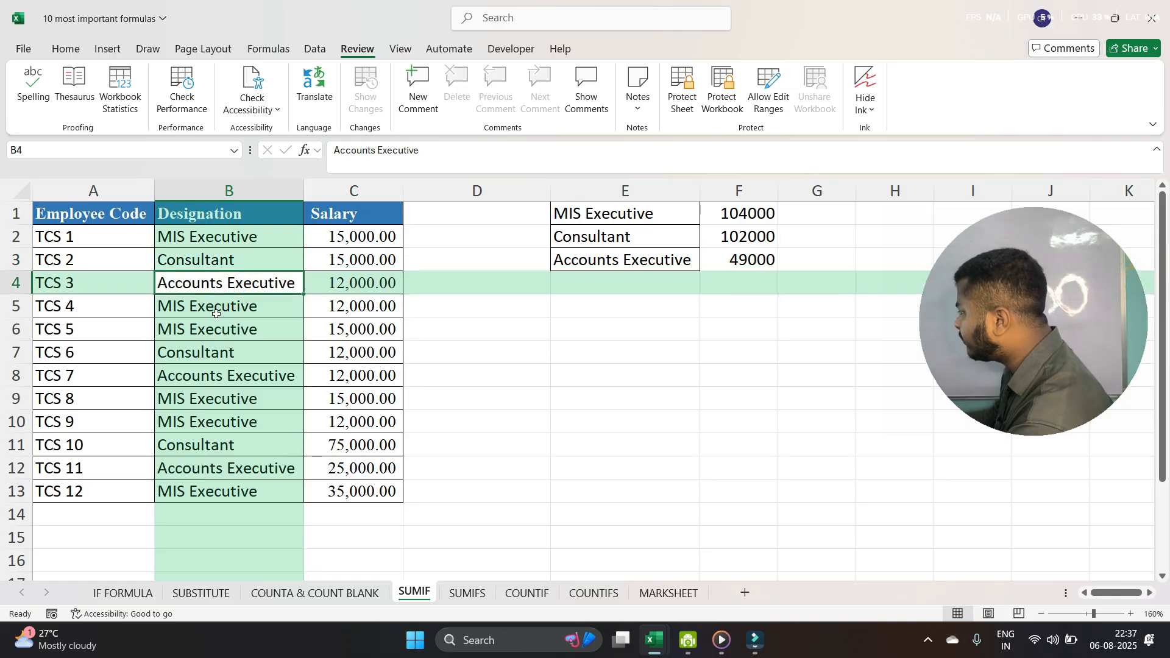
pyautogui.click(216, 313)
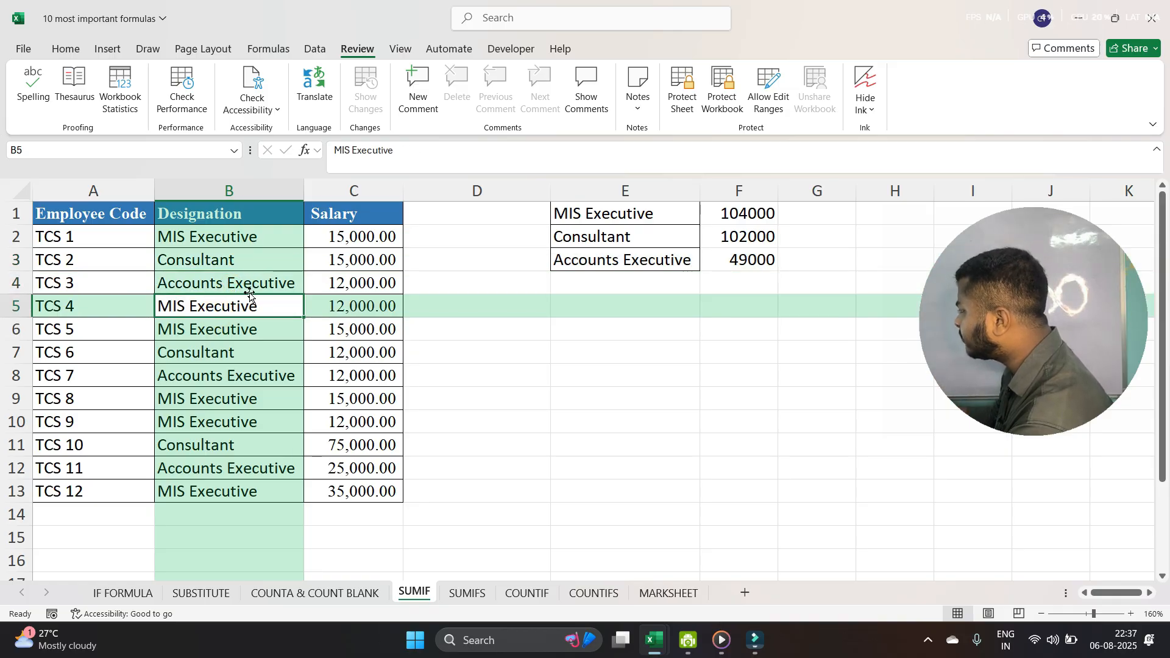
pyautogui.click(262, 242)
pyautogui.click(496, 242)
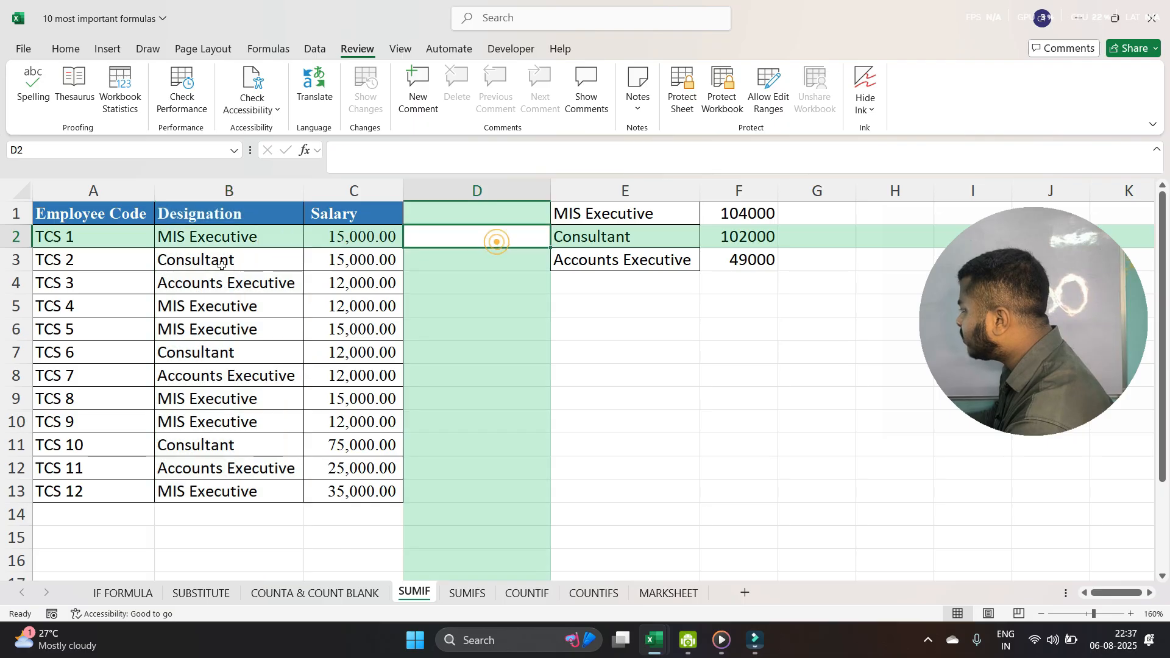
pyautogui.click(496, 302)
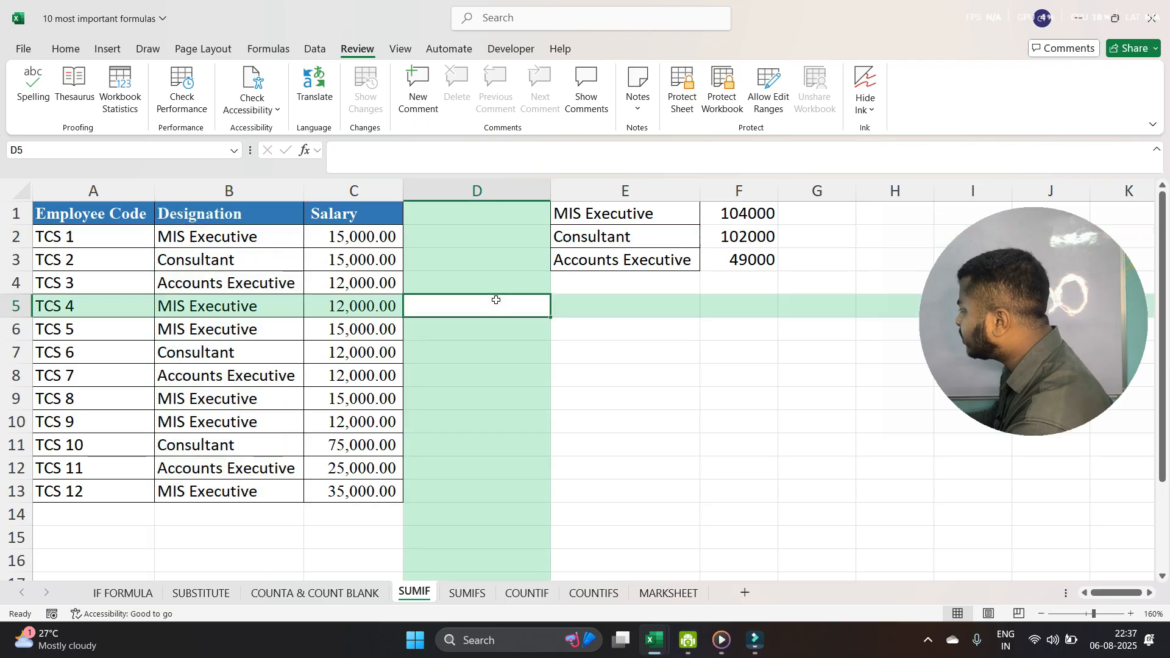
pyautogui.click(234, 240)
pyautogui.click(232, 263)
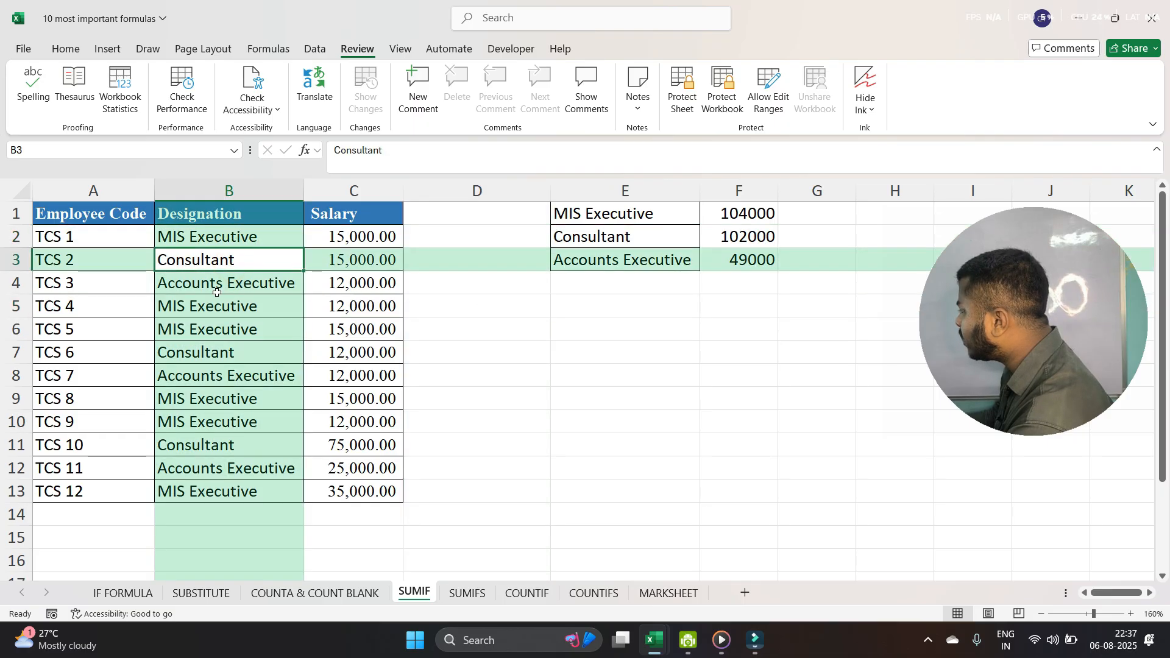
pyautogui.click(217, 292)
# Copy the three designations in B2:B4 to D5:D7 as labels for the salary totals
pyautogui.moveTo(258, 238); pyautogui.dragTo(261, 283)
pyautogui.hotkey('ctrl', 'c')
pyautogui.click(470, 309)
pyautogui.hotkey('ctrl', 'v')
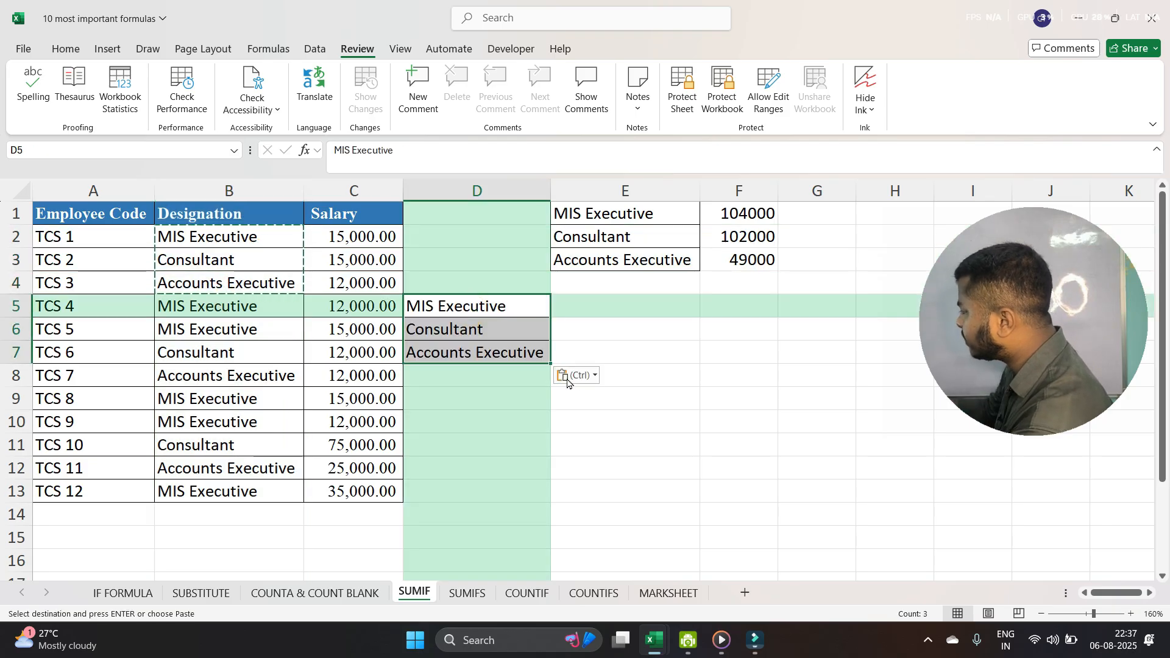
# Compare the designations in column B with the labels in D5:D7 and the cells beside them intended for salary totals
pyautogui.click(604, 311)
pyautogui.click(486, 240)
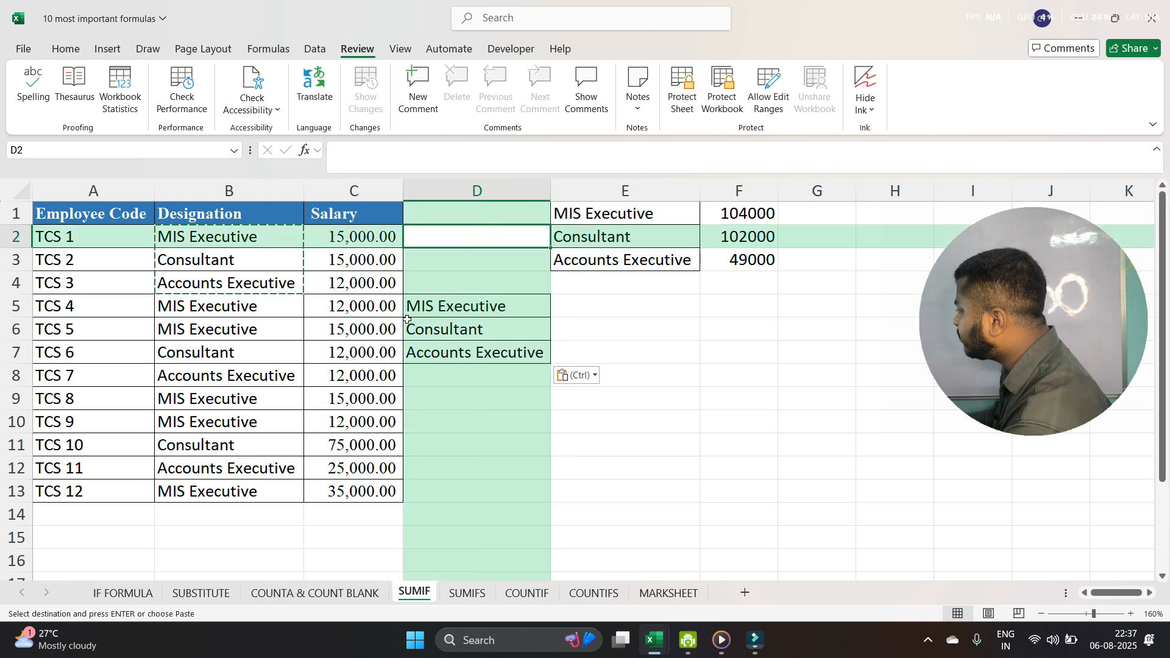
pyautogui.click(215, 235)
pyautogui.click(241, 329)
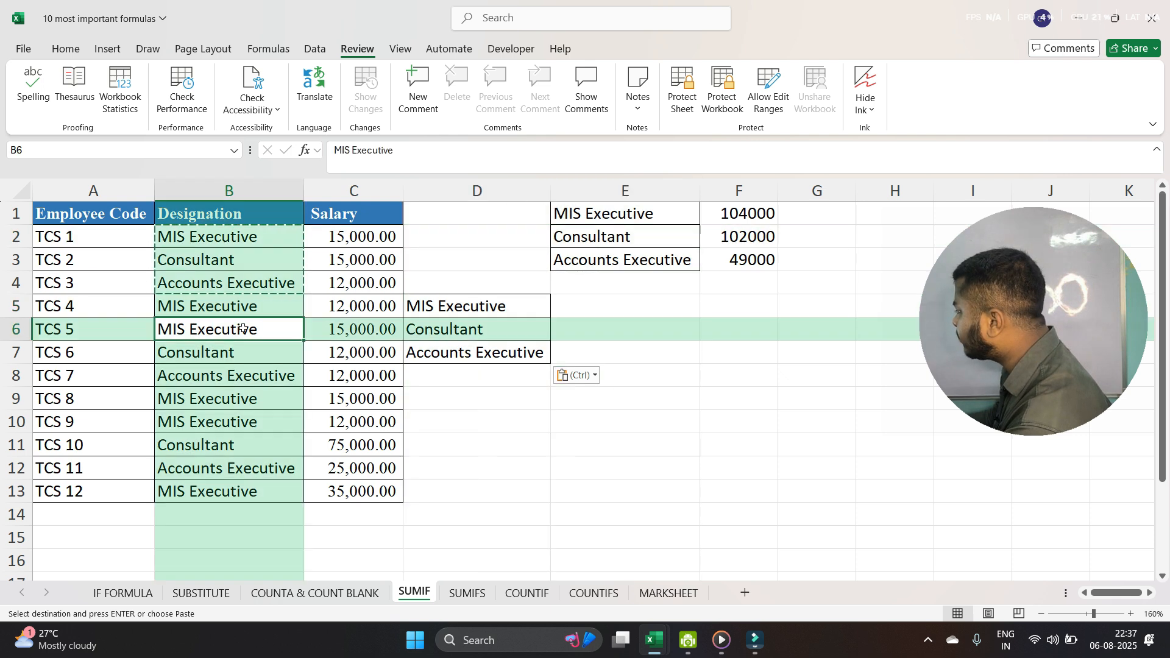
pyautogui.click(635, 310)
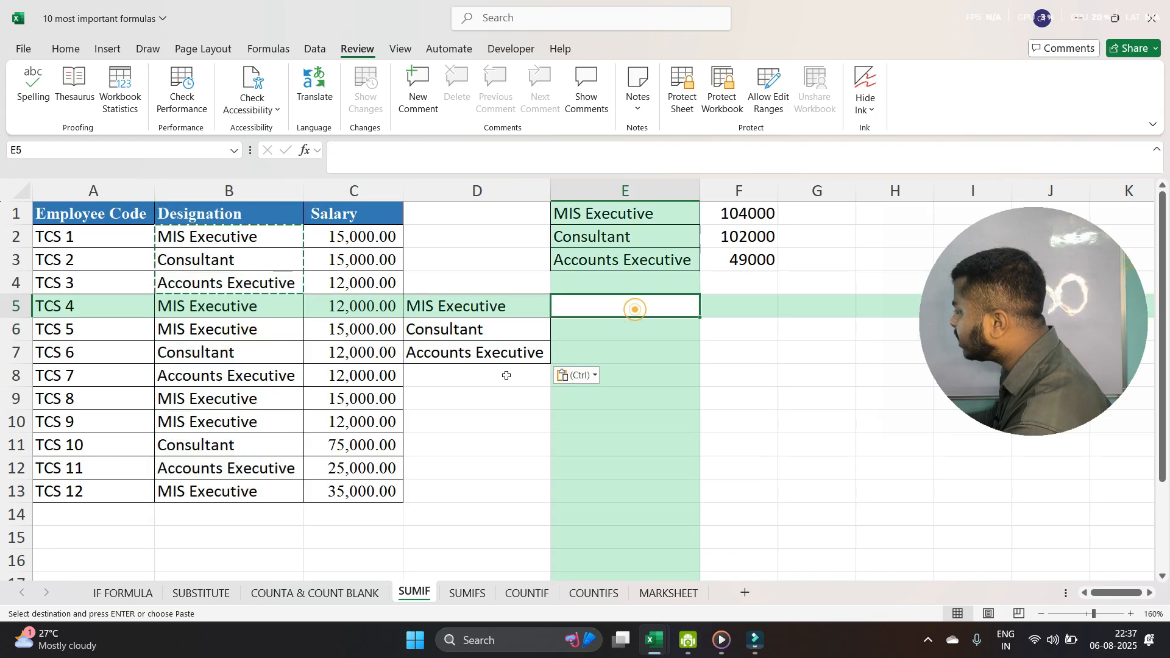
pyautogui.click(236, 260)
pyautogui.click(624, 338)
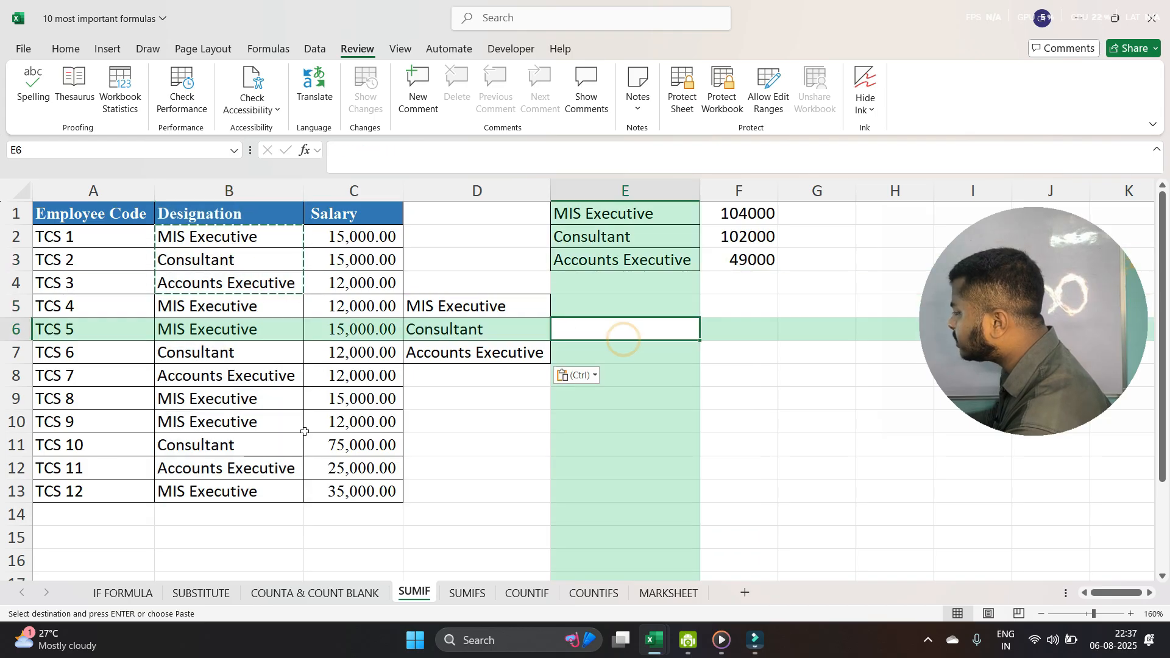
pyautogui.click(485, 357)
pyautogui.click(596, 353)
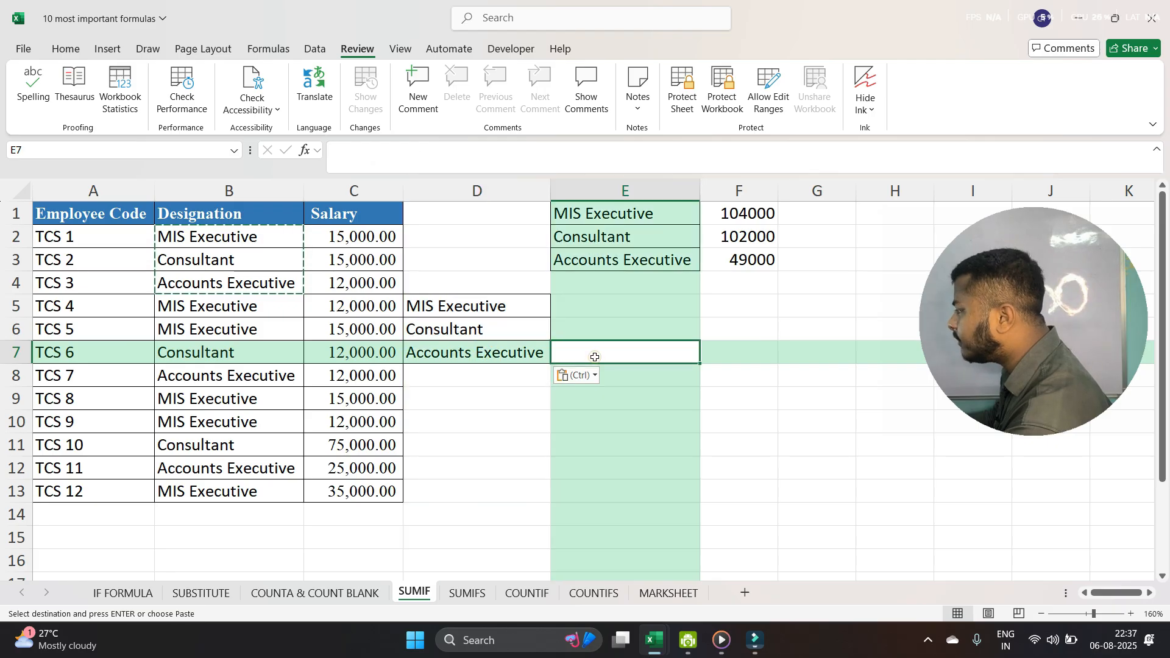
# Enter =SUMIF(B2:B13,D5,C2:C13) in E5 to total the salaries of the MIS Executive designation
pyautogui.click(586, 311)
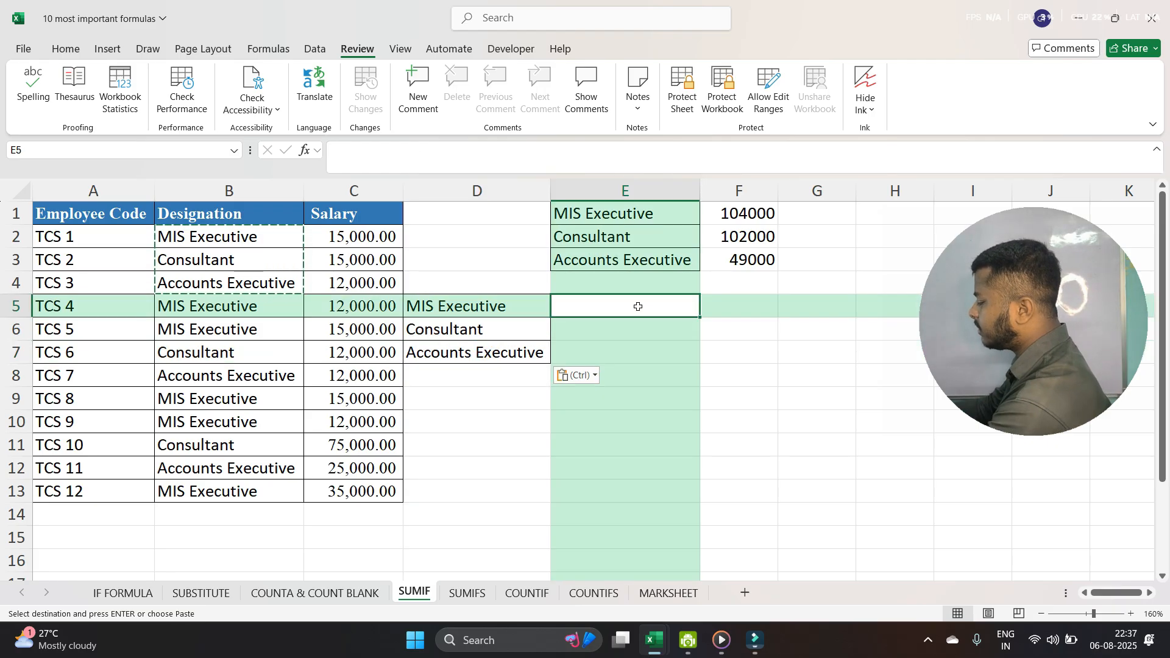
pyautogui.write('=')
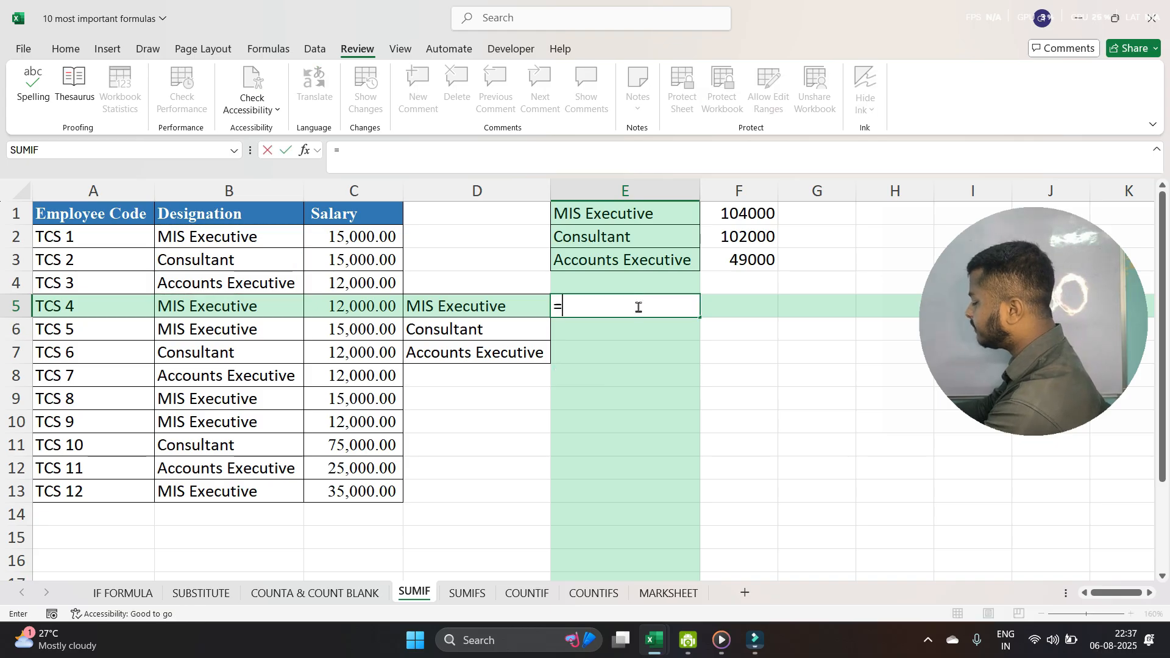
pyautogui.write('SUMIF')
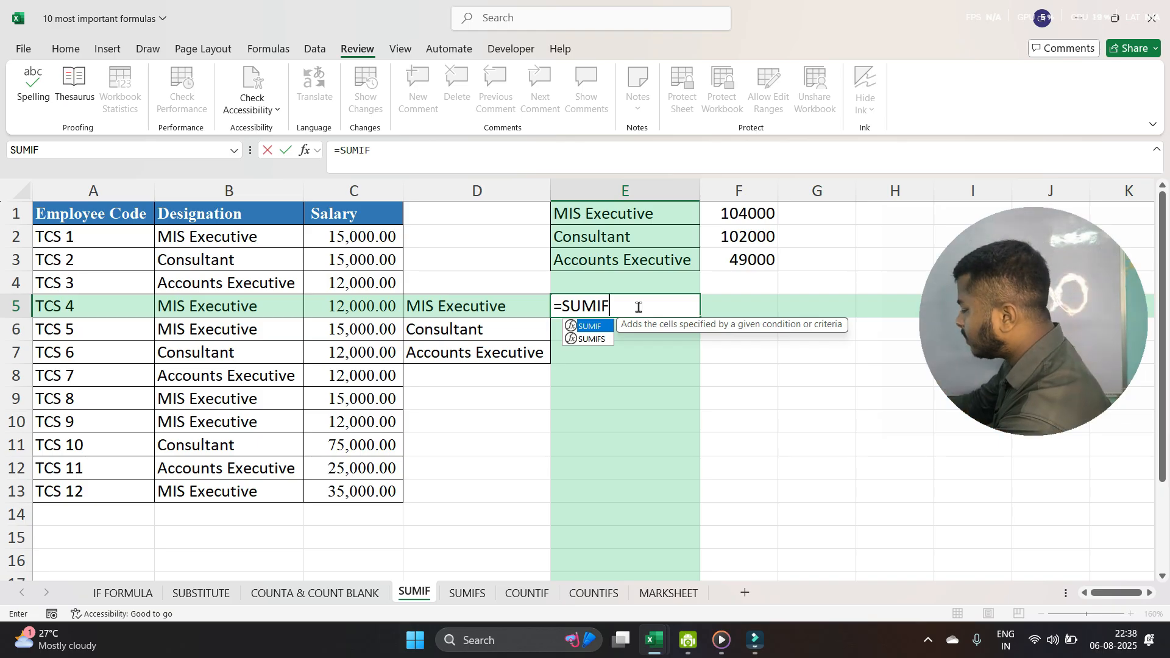
pyautogui.write('(')
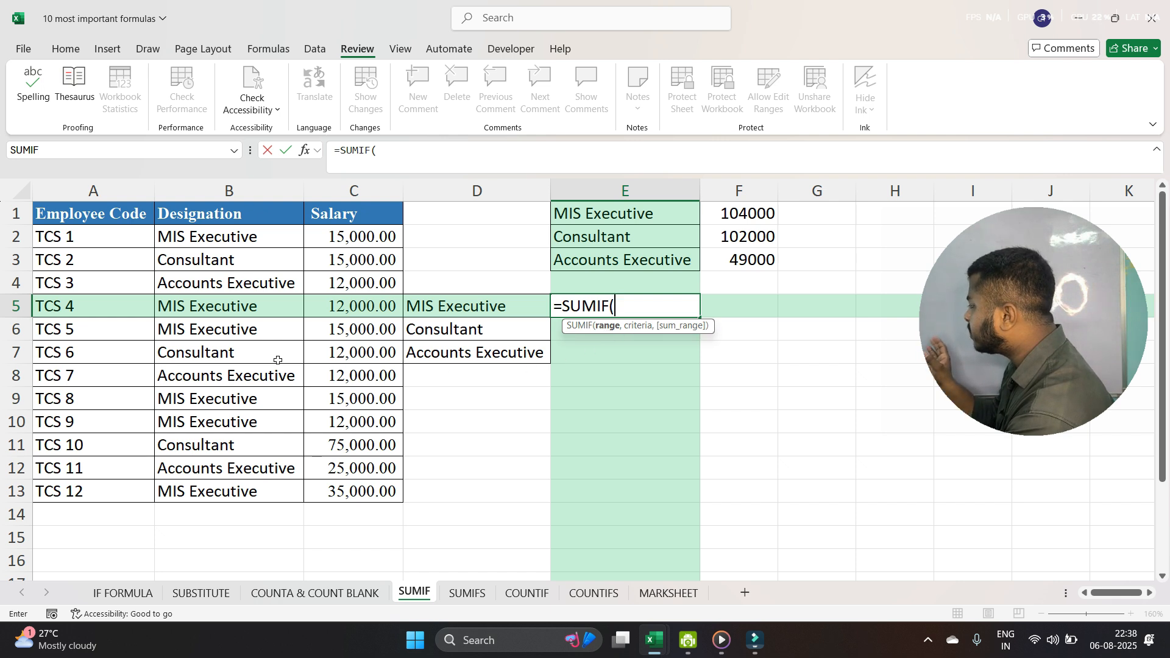
pyautogui.moveTo(207, 238); pyautogui.dragTo(242, 478)
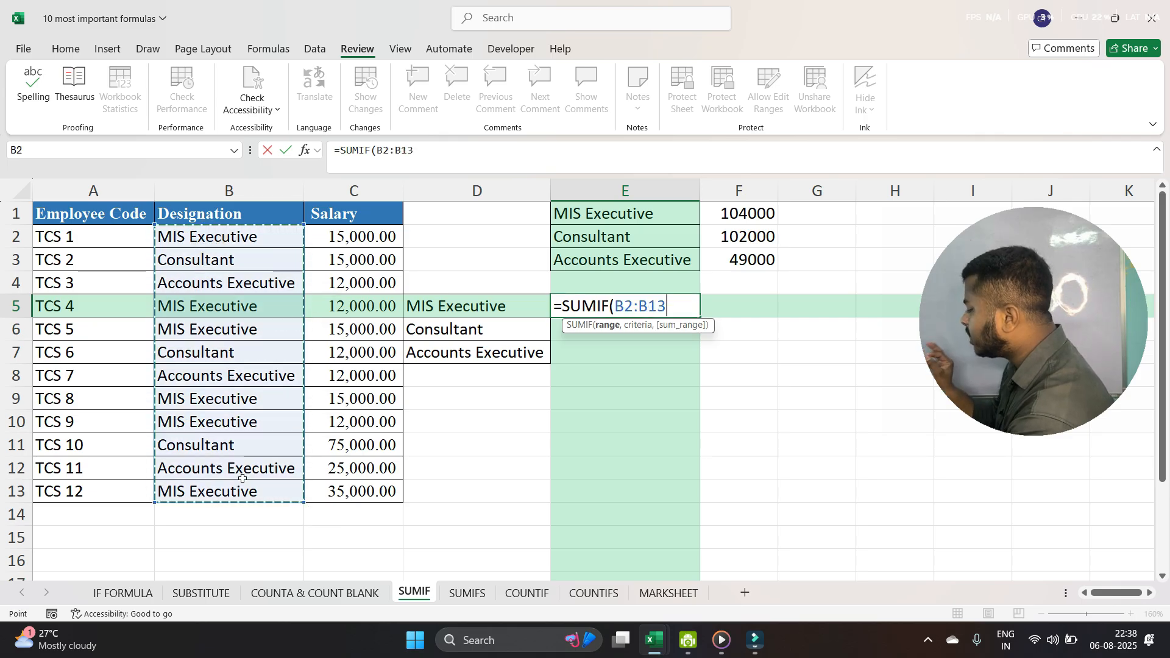
pyautogui.write(',')
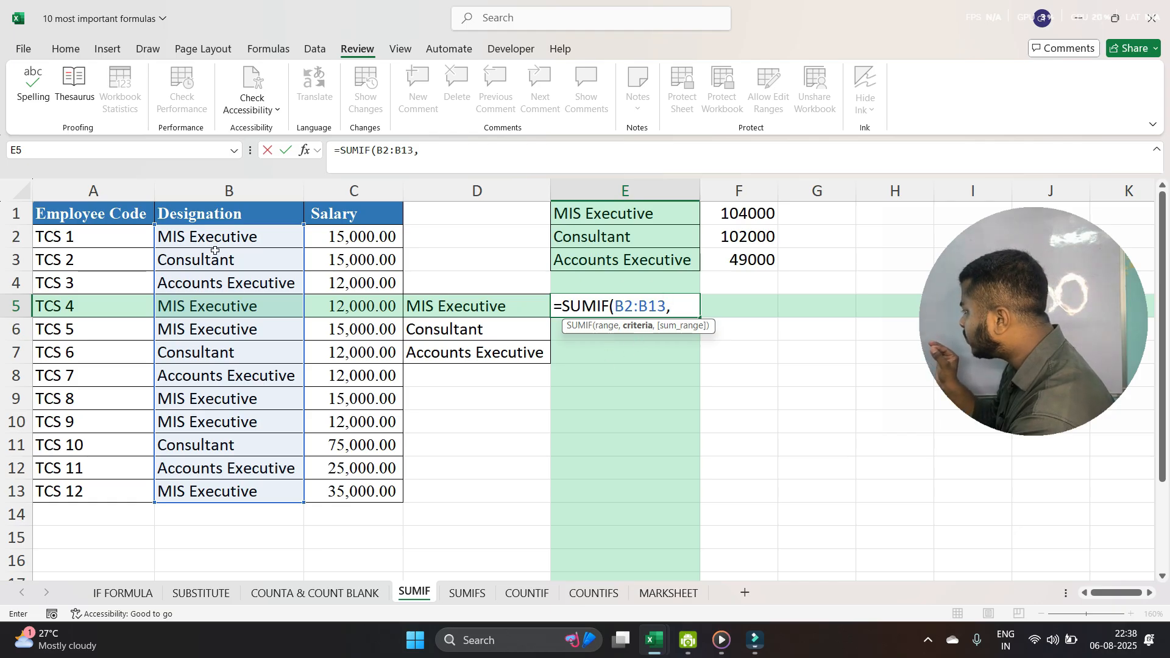
pyautogui.click(497, 309)
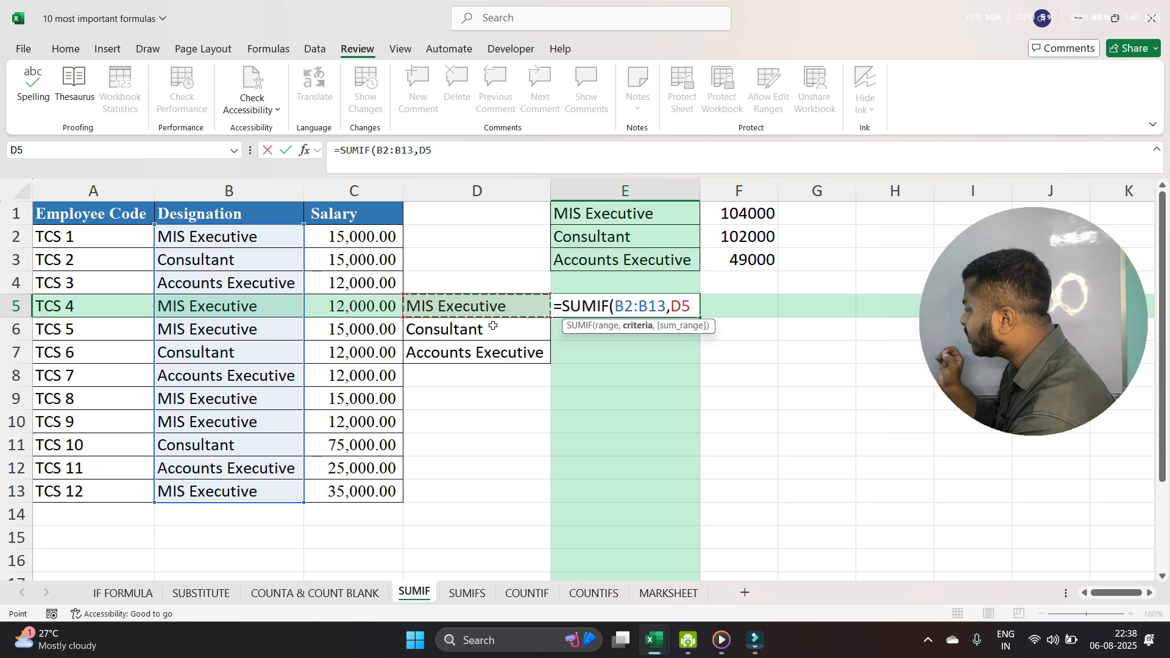
pyautogui.write(',')
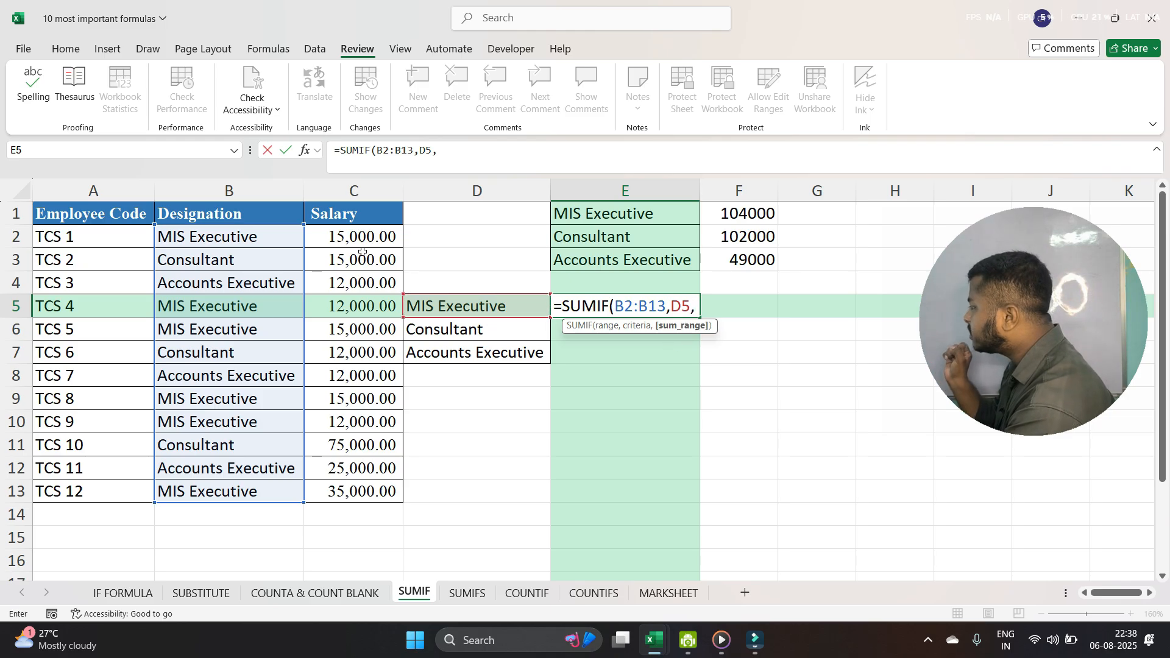
pyautogui.moveTo(364, 236); pyautogui.dragTo(360, 491)
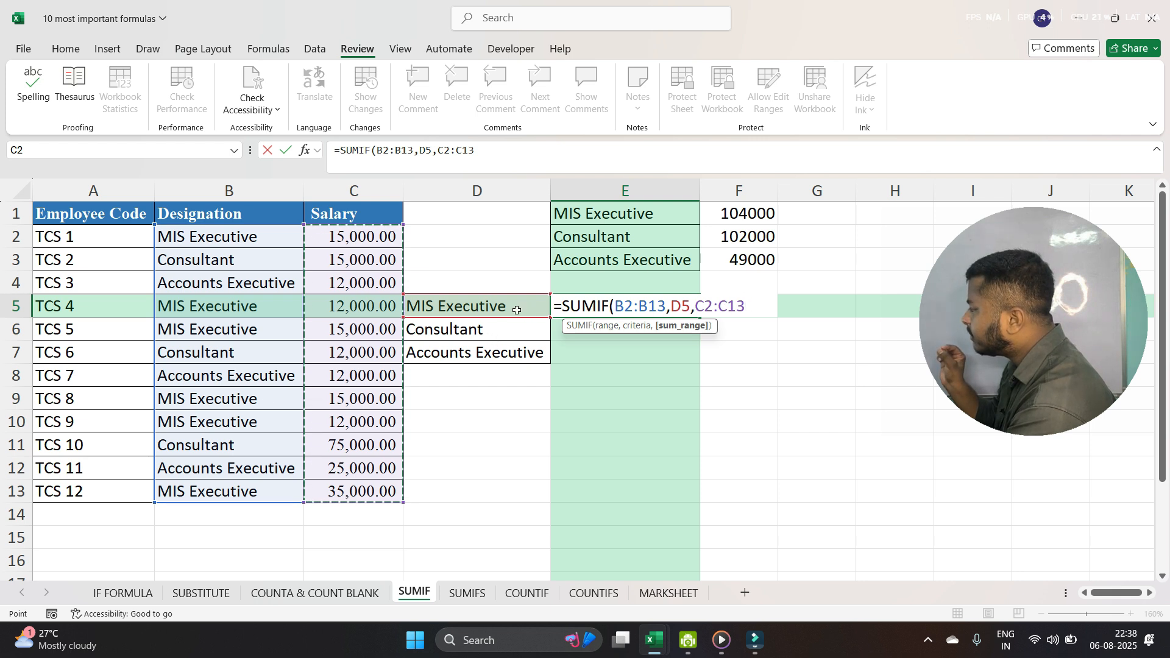
pyautogui.press('Return')
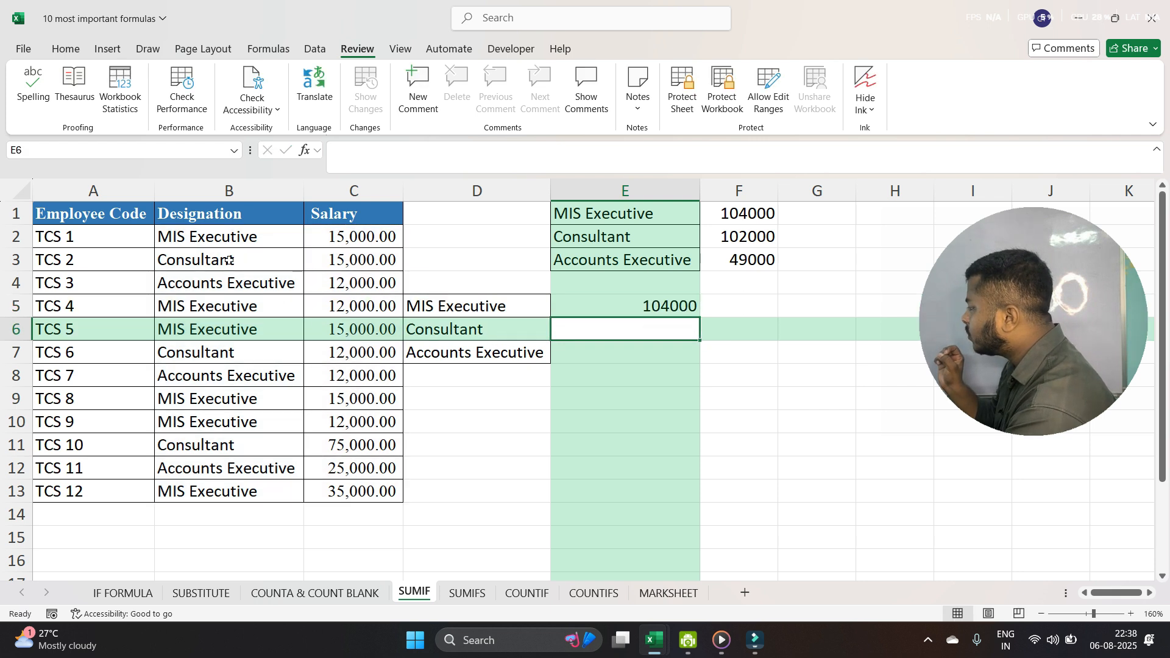
# Check the MIS Executive rows in the Designation column against the salary total in E5
pyautogui.click(239, 308)
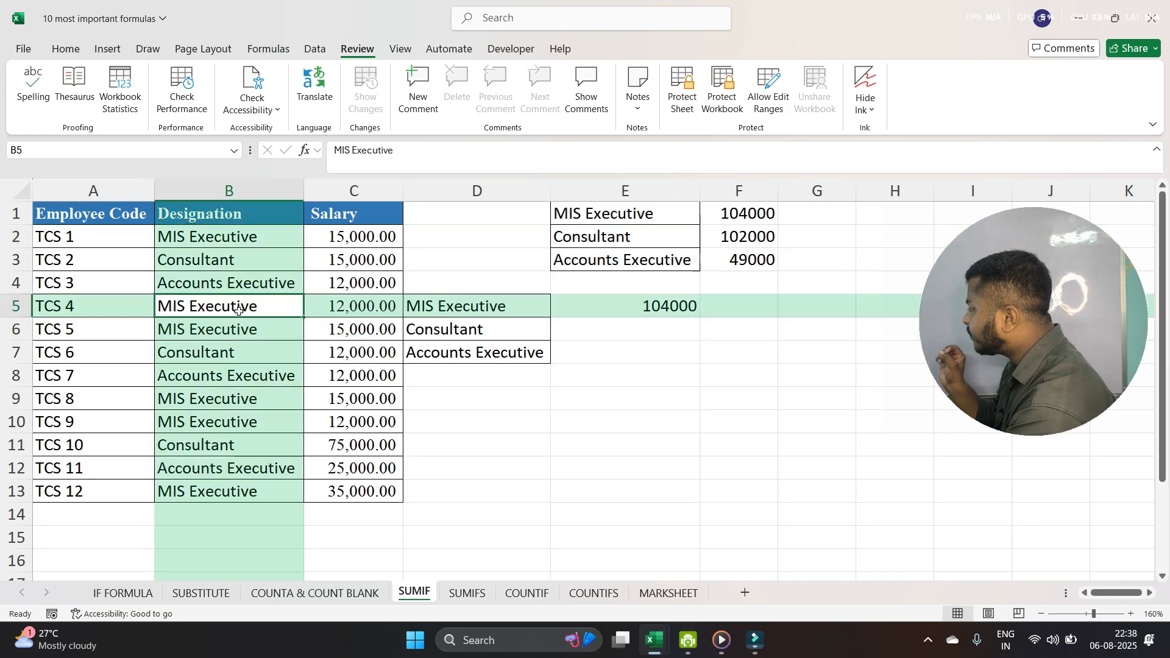
pyautogui.click(231, 331)
pyautogui.click(218, 401)
pyautogui.click(218, 423)
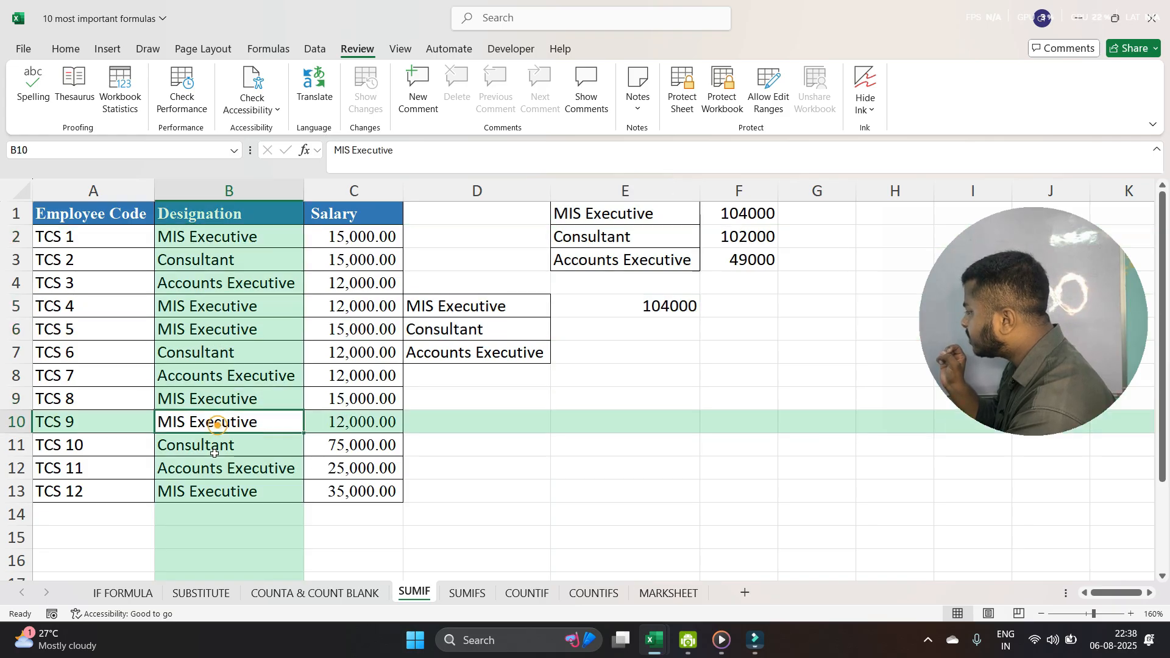
pyautogui.click(653, 308)
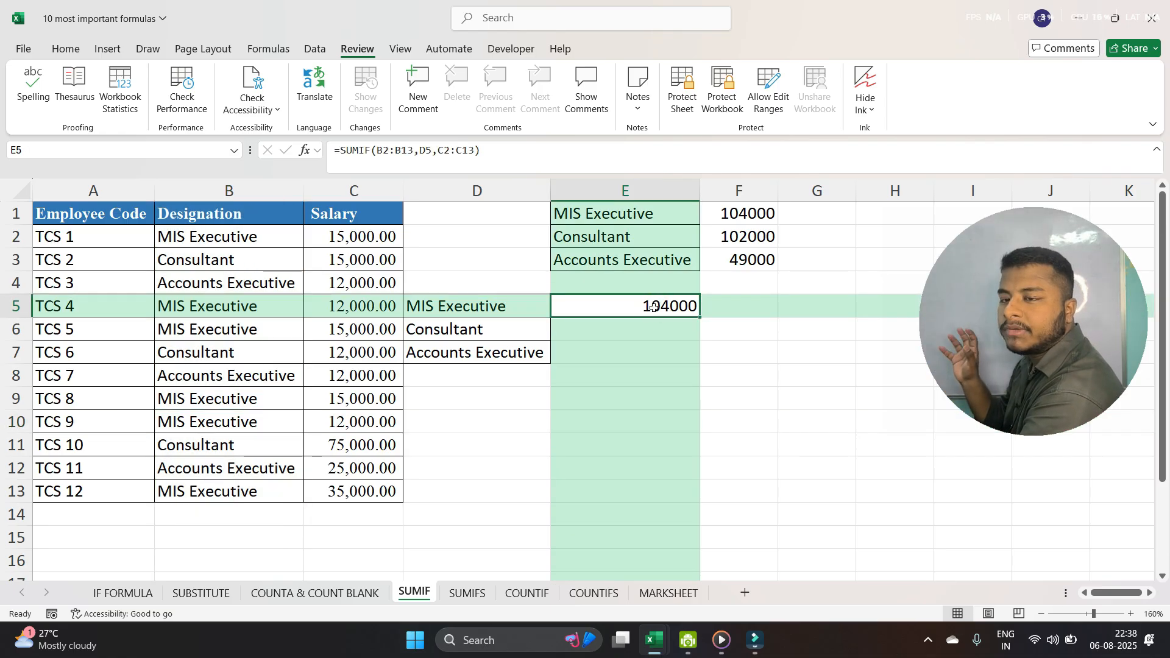
# Enter =SUMIF(B2:B13,D6,C2:C13) in E6 to total the salaries of the Consultant designation
pyautogui.click(600, 333)
pyautogui.write('=SUMIF(')
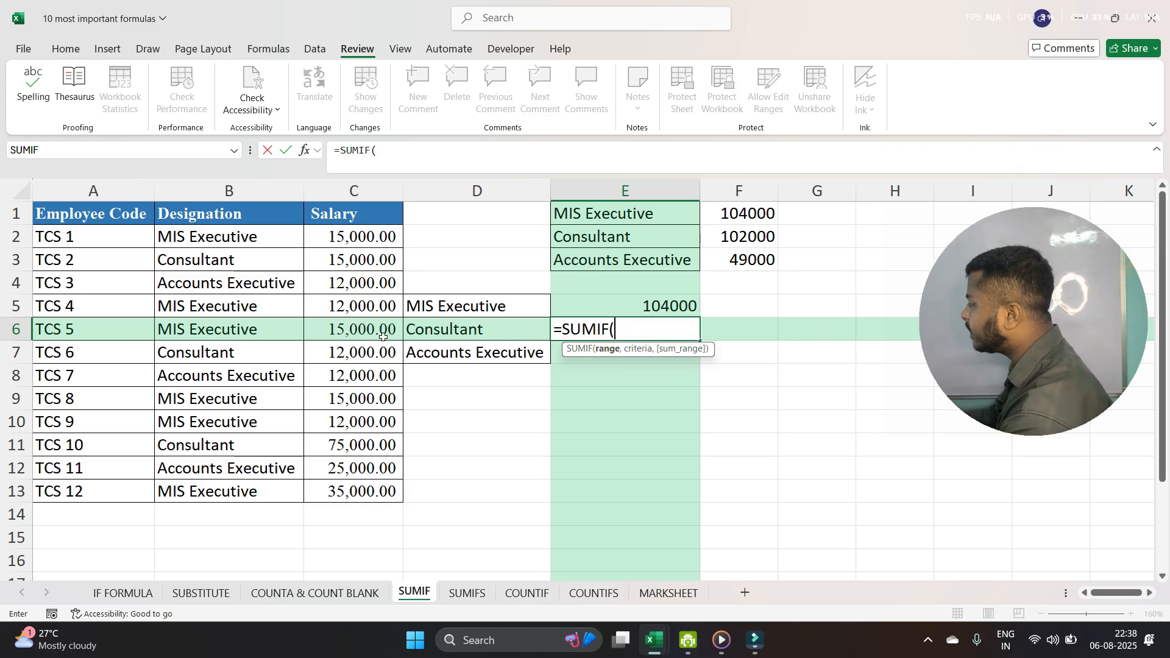
pyautogui.moveTo(276, 237); pyautogui.dragTo(275, 485)
pyautogui.write(',')
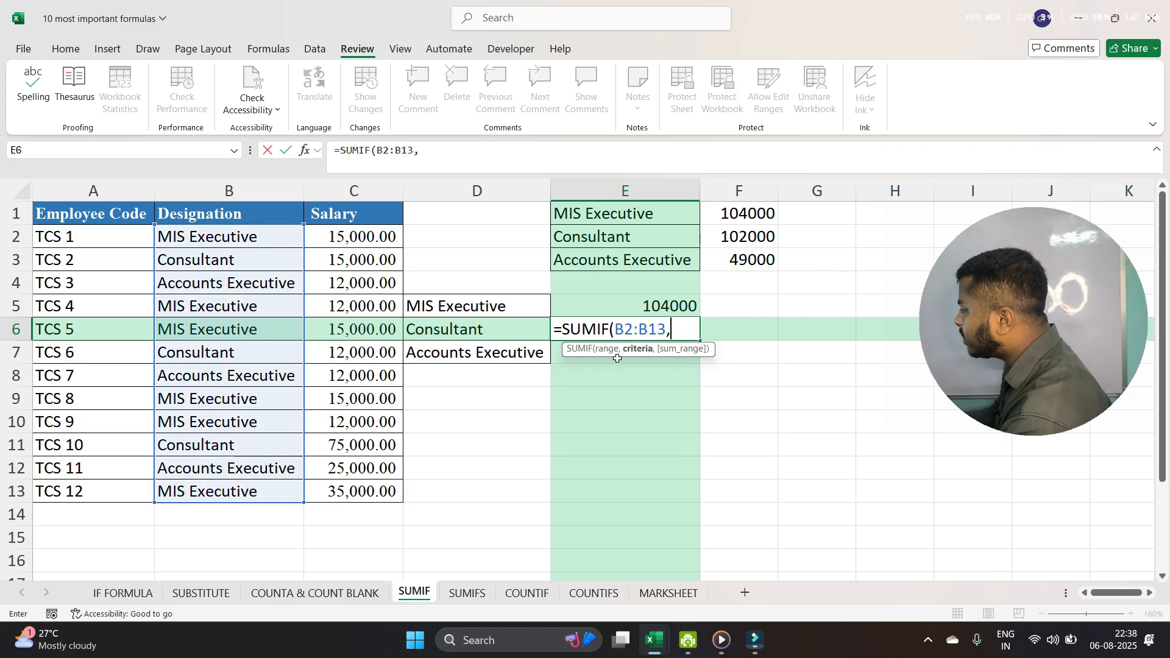
pyautogui.click(499, 331)
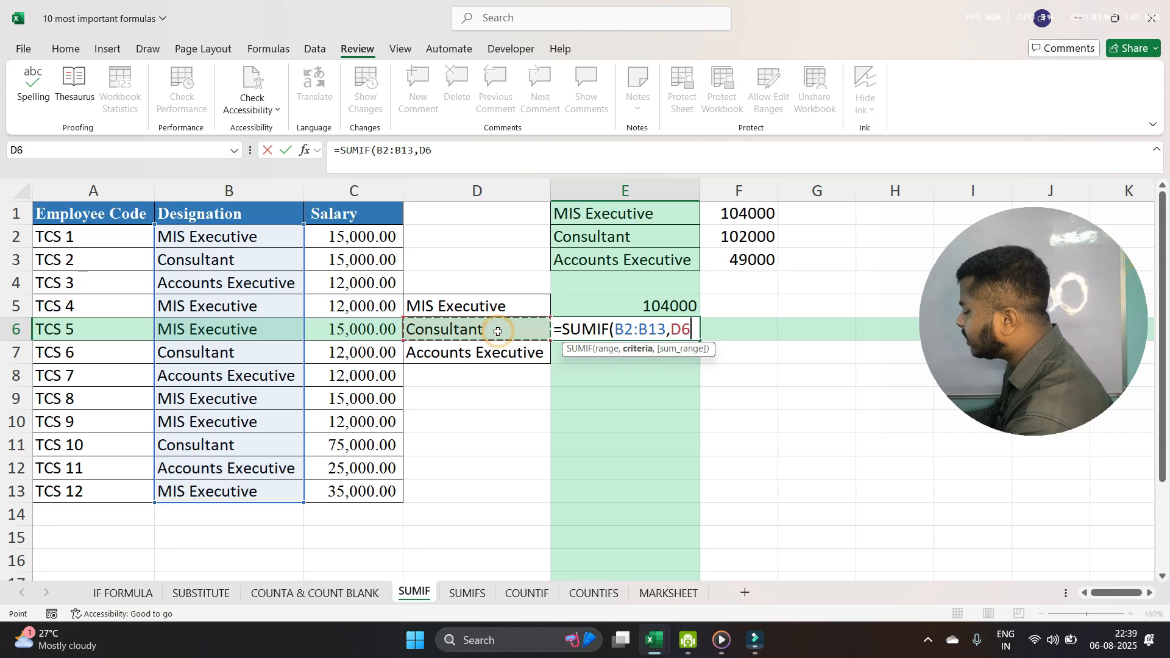
pyautogui.write(',')
pyautogui.moveTo(383, 237); pyautogui.dragTo(370, 479)
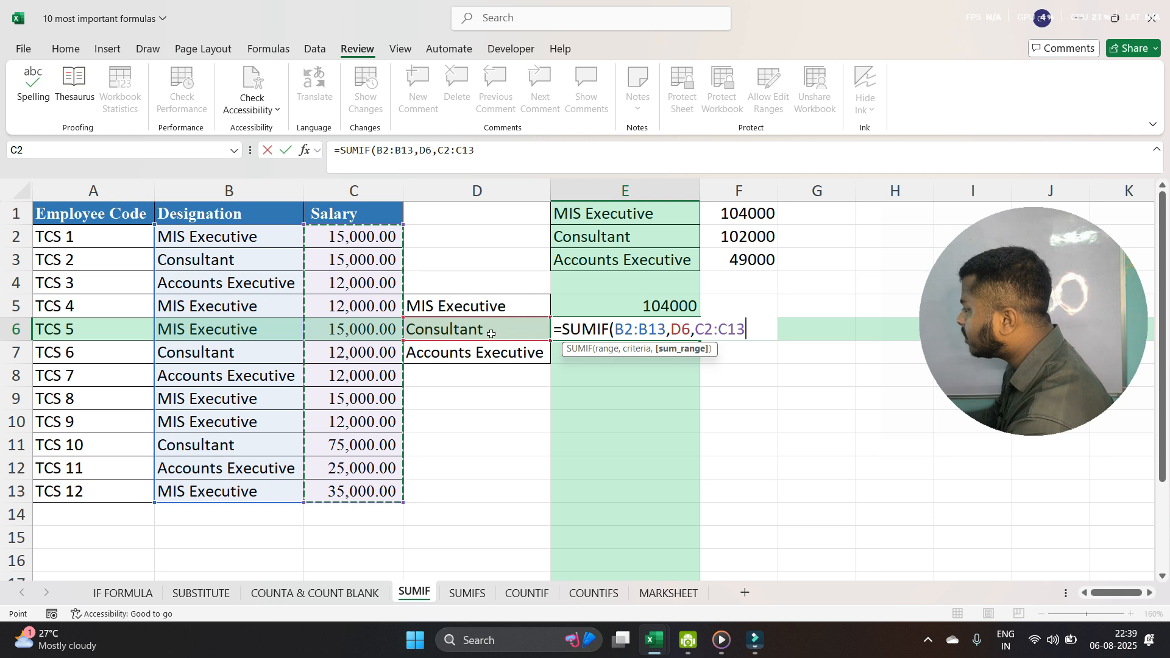
pyautogui.press('Return')
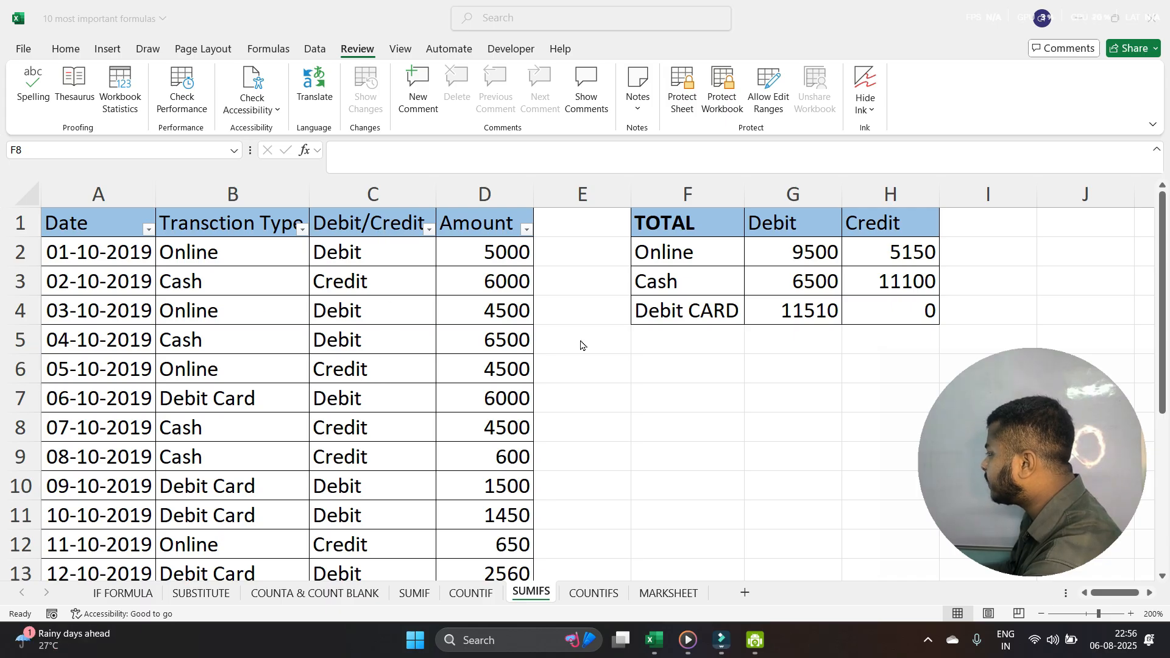
# Examine the transaction types and their debit or credit entries in the transaction table on the SUMIFS sheet
pyautogui.click(212, 255)
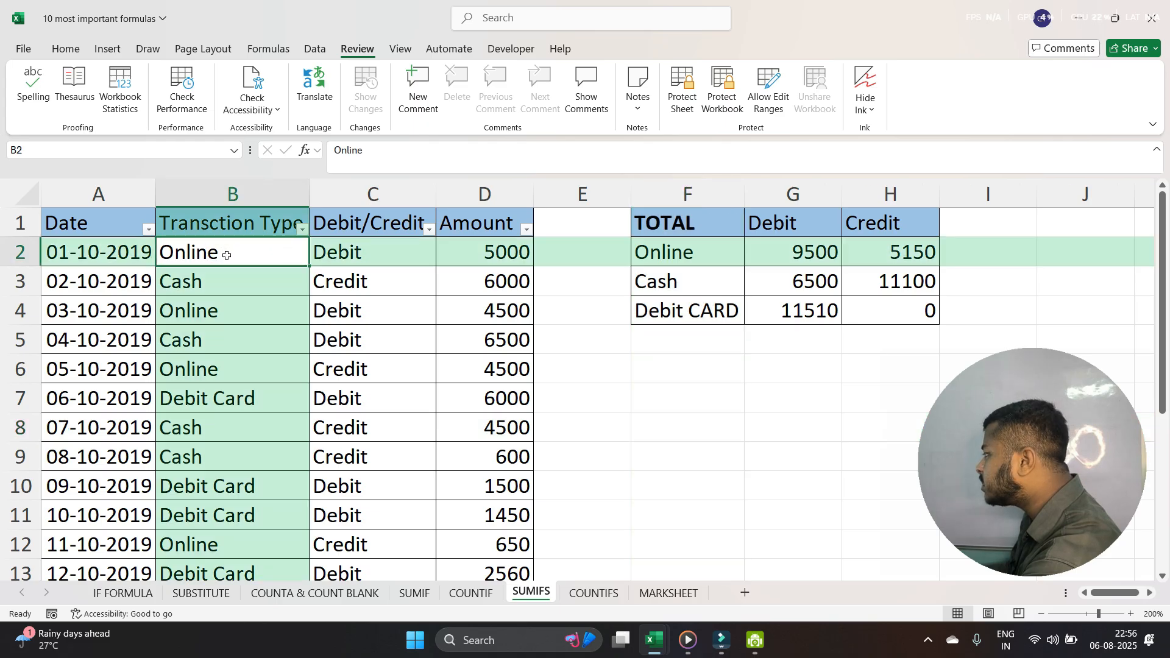
pyautogui.click(396, 251)
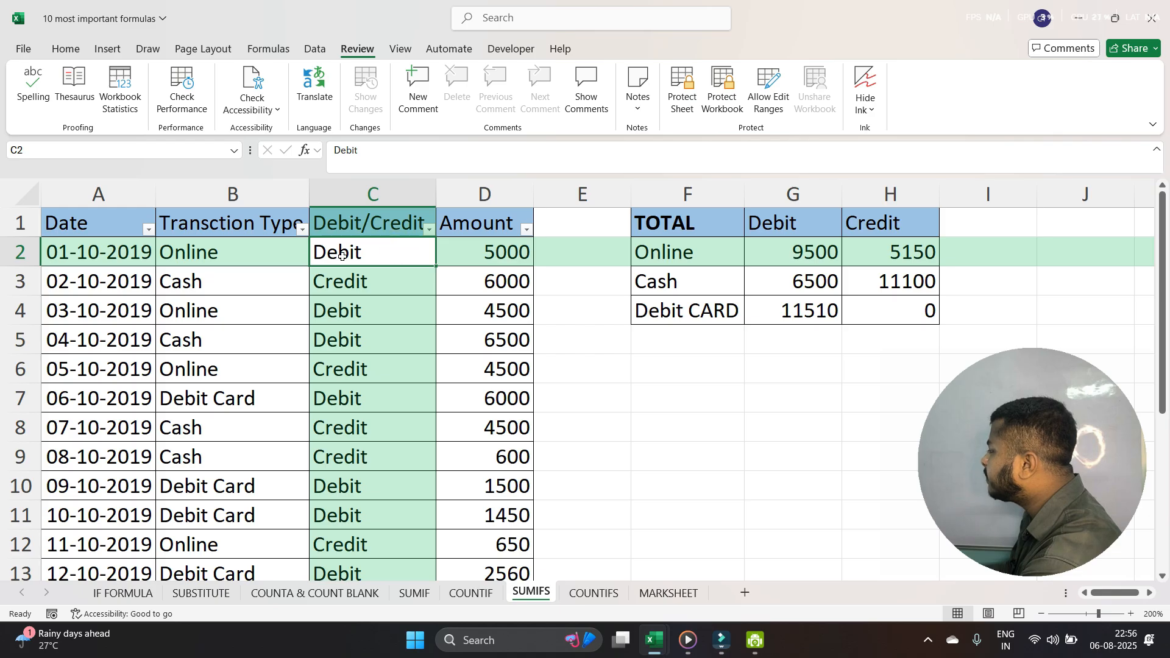
pyautogui.click(264, 255)
pyautogui.moveTo(226, 254); pyautogui.dragTo(349, 262)
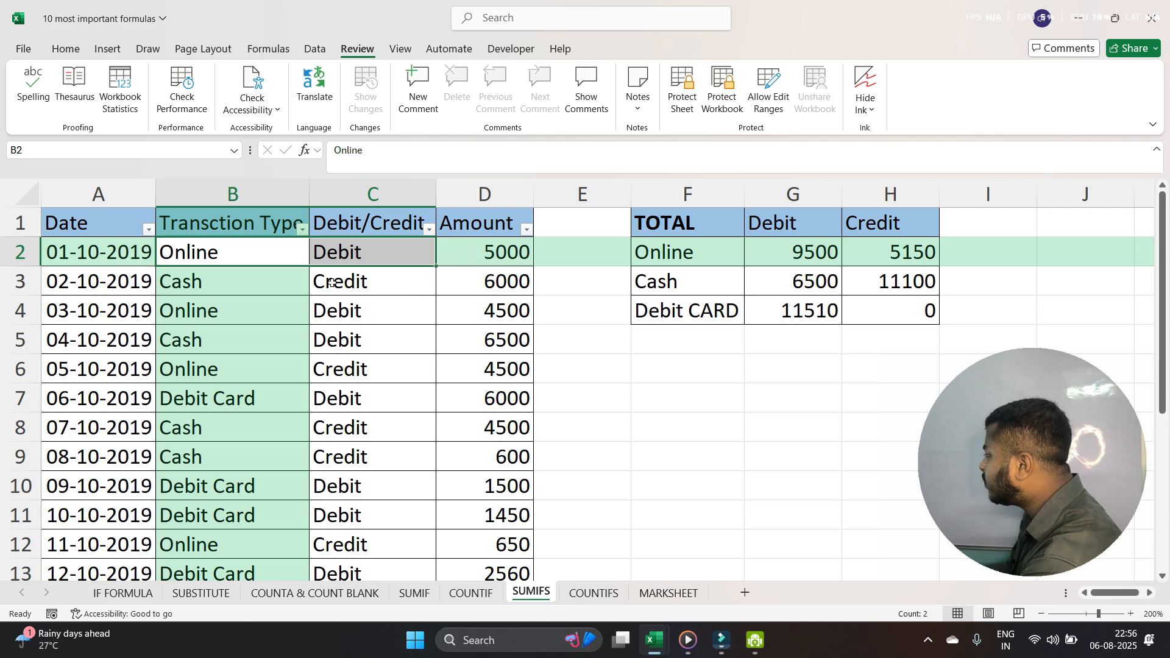
pyautogui.scroll(-1, 239, 447)
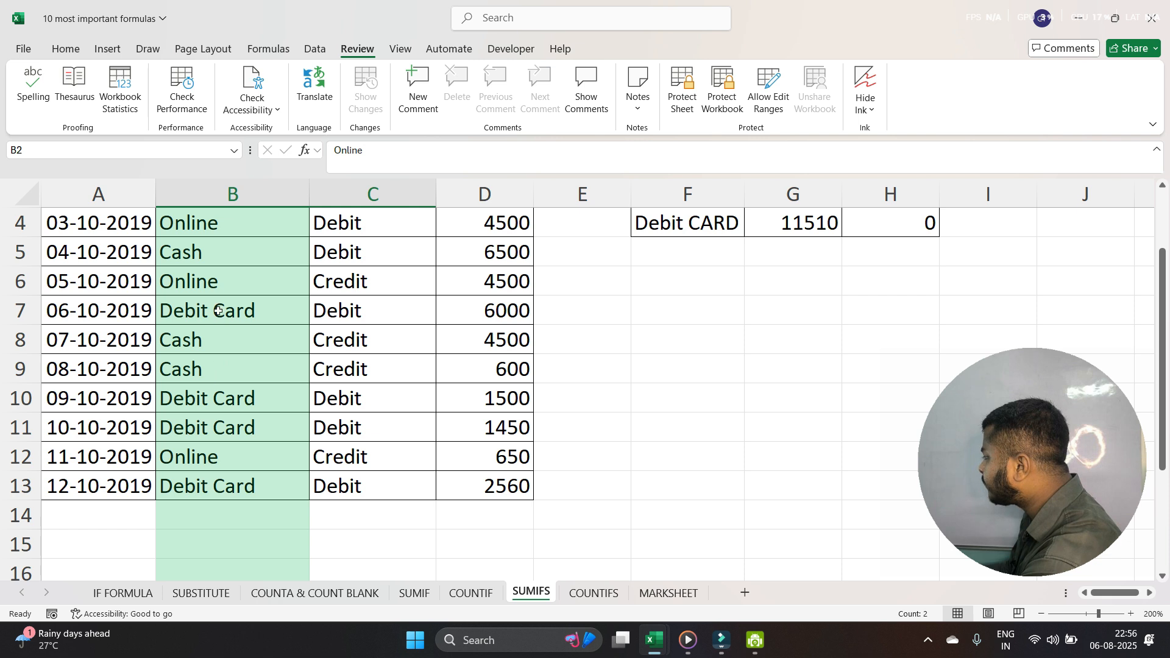
pyautogui.click(220, 284)
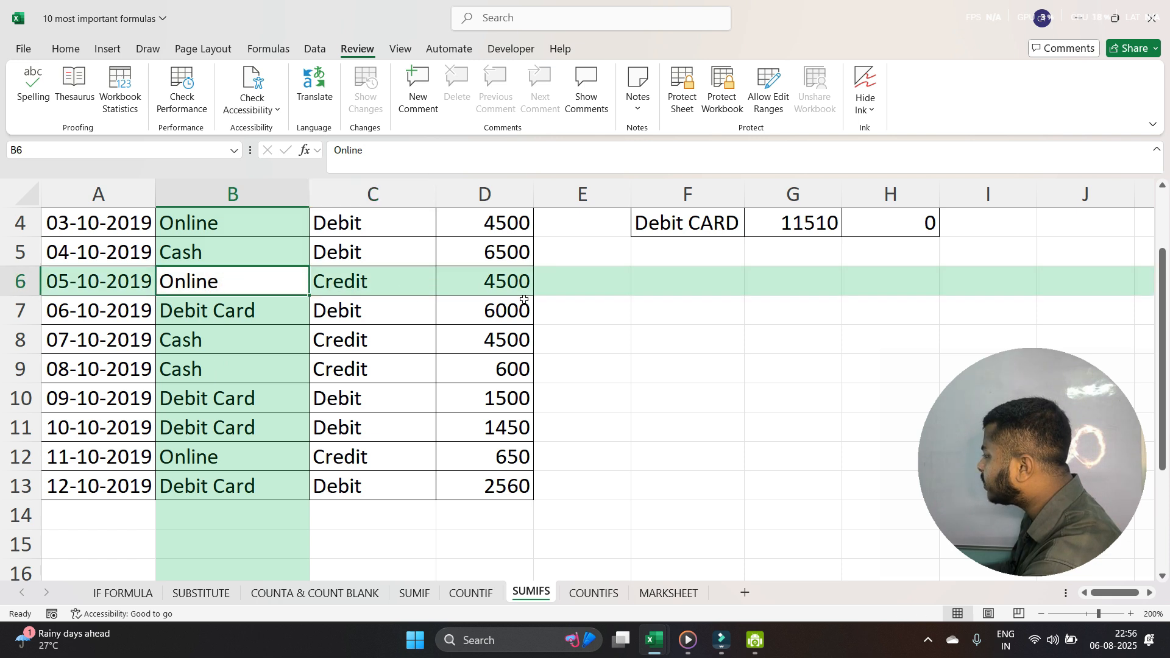
pyautogui.scroll(1, 466, 295)
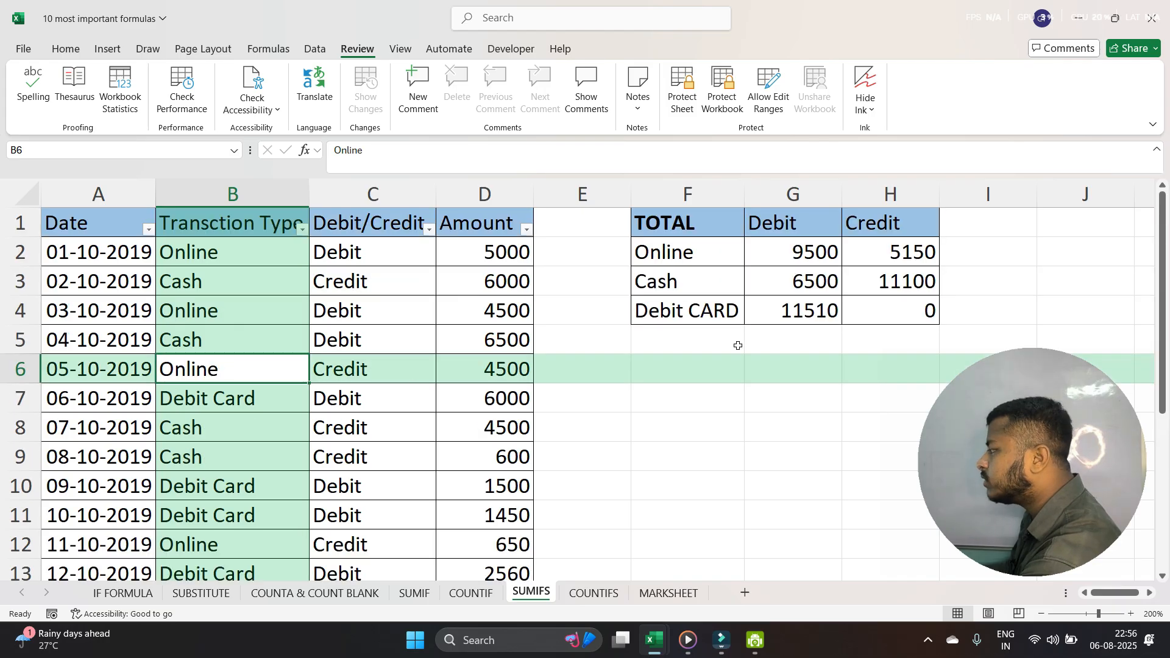
# Start a SUMIFS formula in G6 with the amounts in D2:D13 as the sum range
pyautogui.click(784, 374)
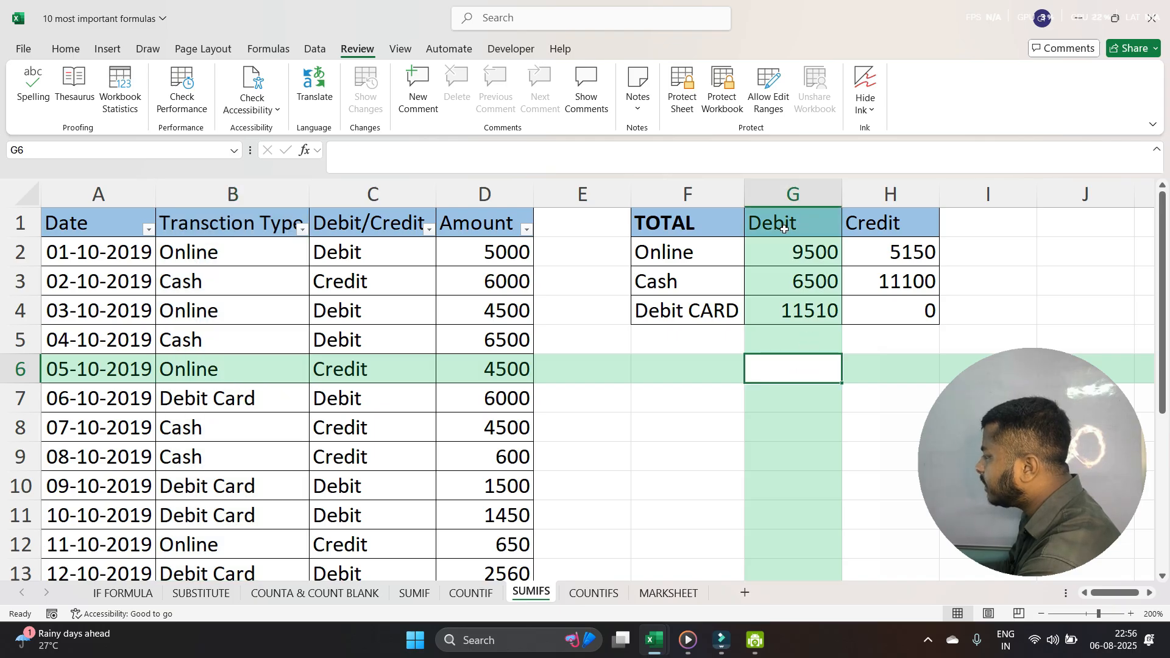
pyautogui.doubleClick(791, 375)
pyautogui.write('=')
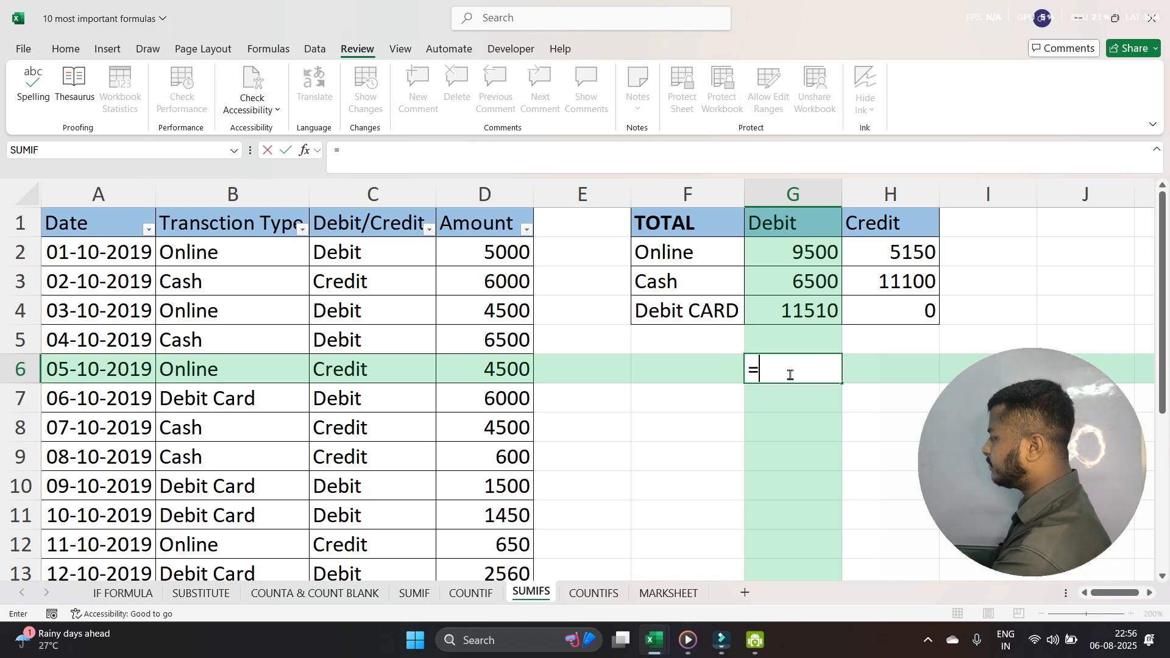
pyautogui.write('SUMIF')
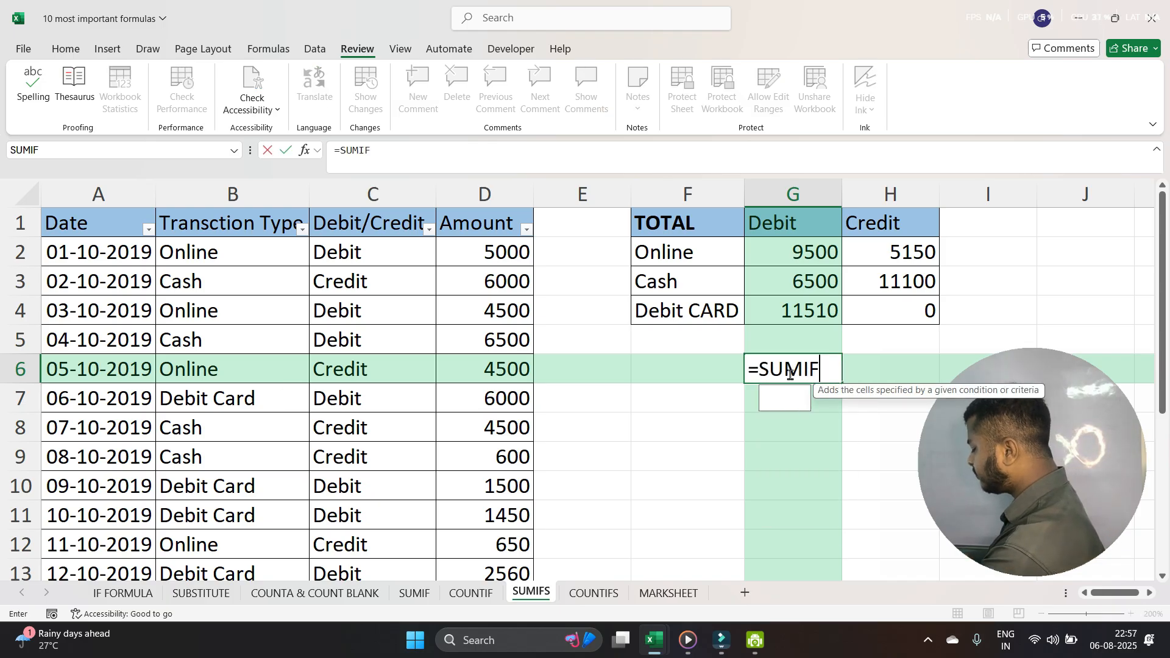
pyautogui.write('S(')
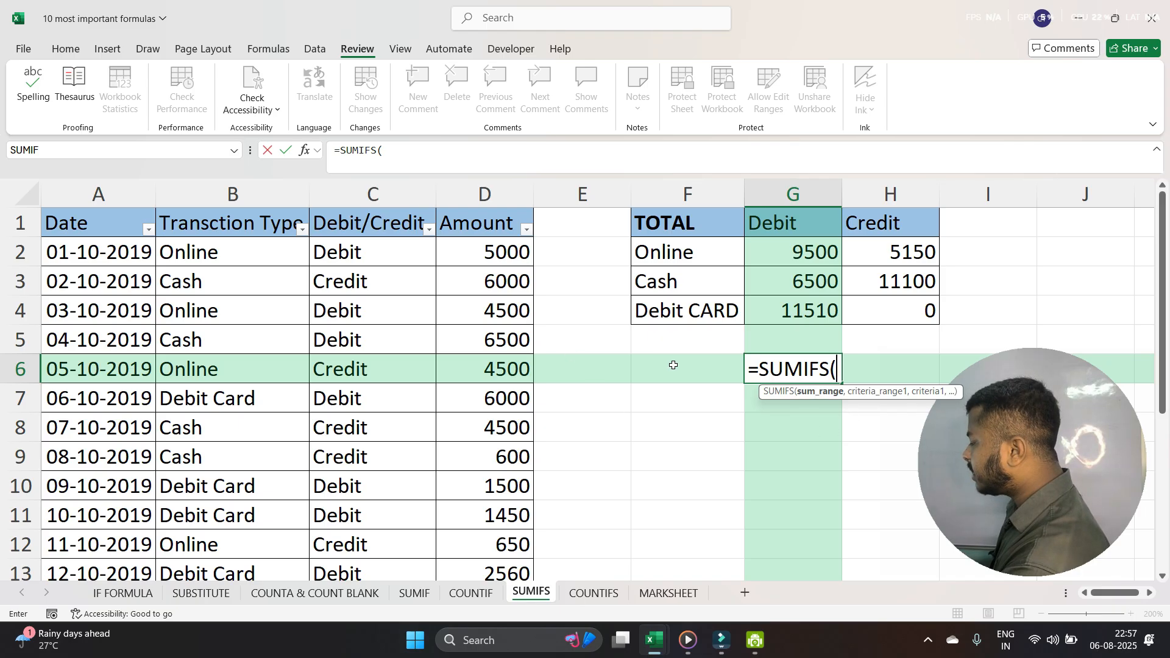
pyautogui.moveTo(498, 250); pyautogui.dragTo(506, 515)
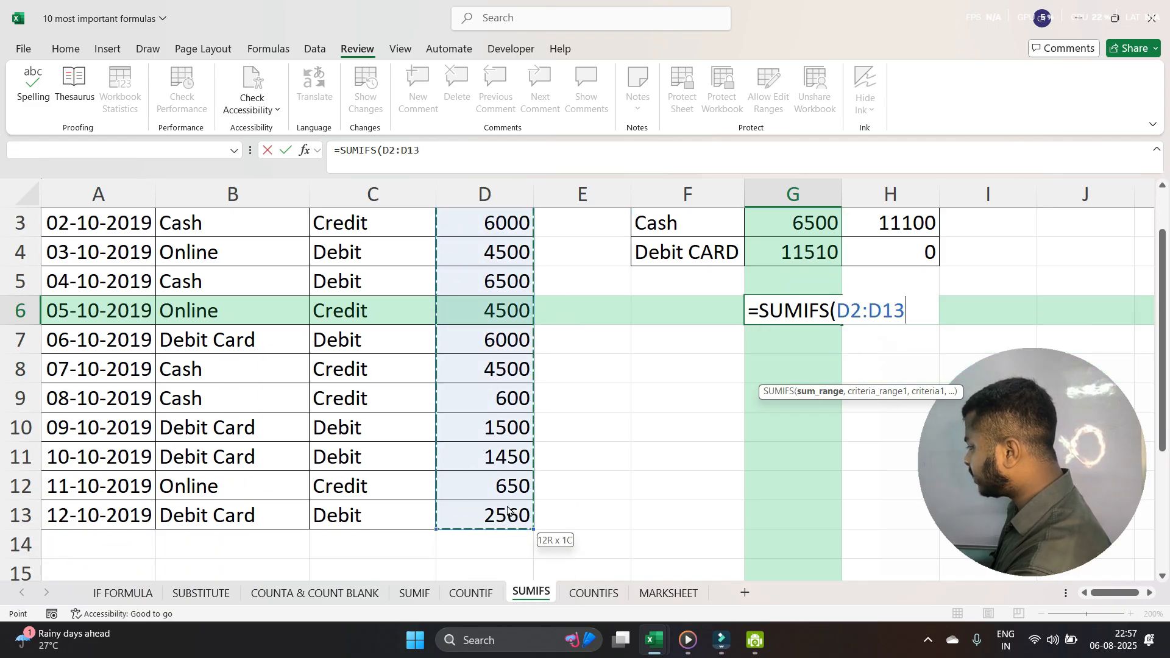
pyautogui.scroll(1, 551, 486)
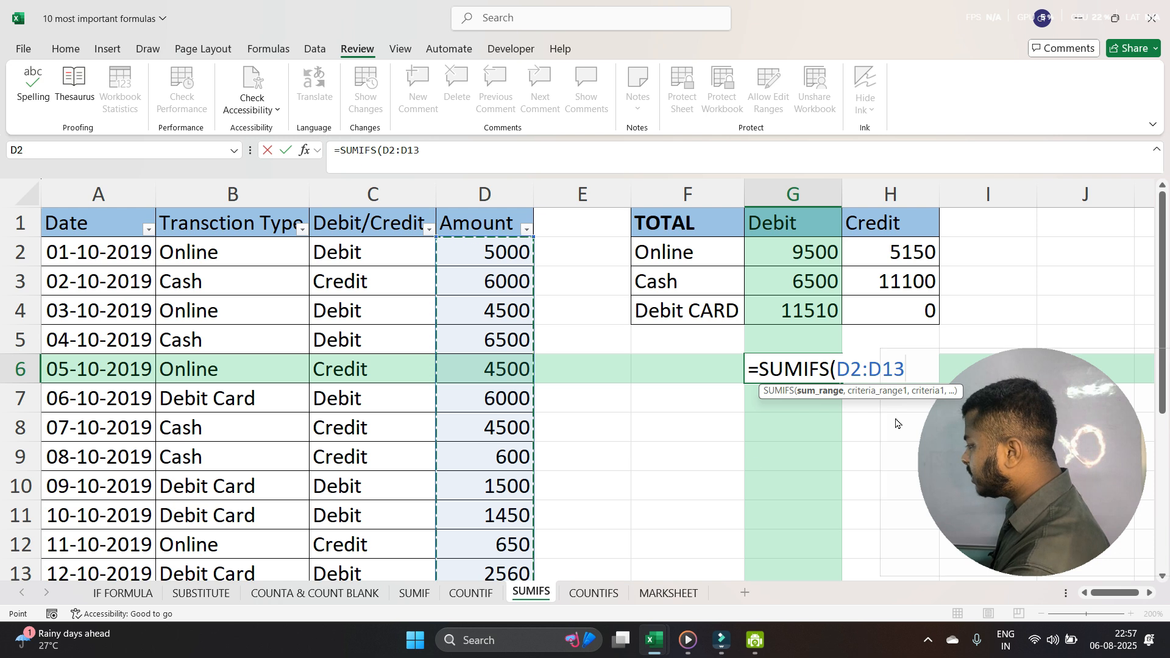
# Complete the G6 formula with transaction types B2:B13 as the criteria range and F2 (Online) as the criterion
pyautogui.write(',')
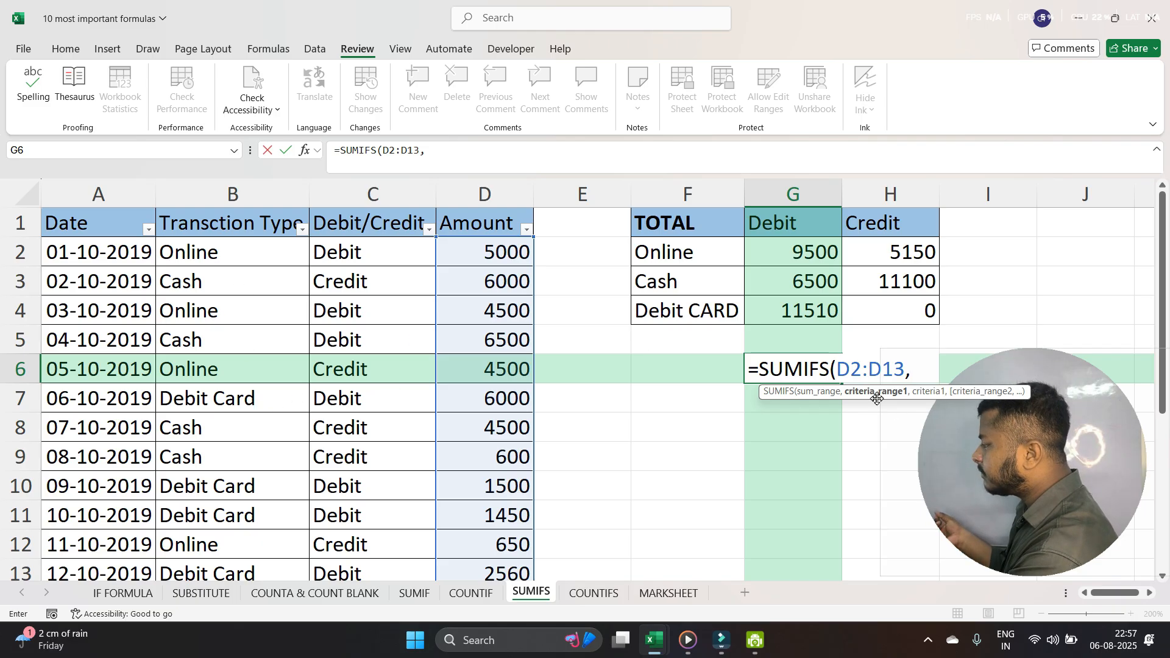
pyautogui.moveTo(245, 258); pyautogui.dragTo(253, 501)
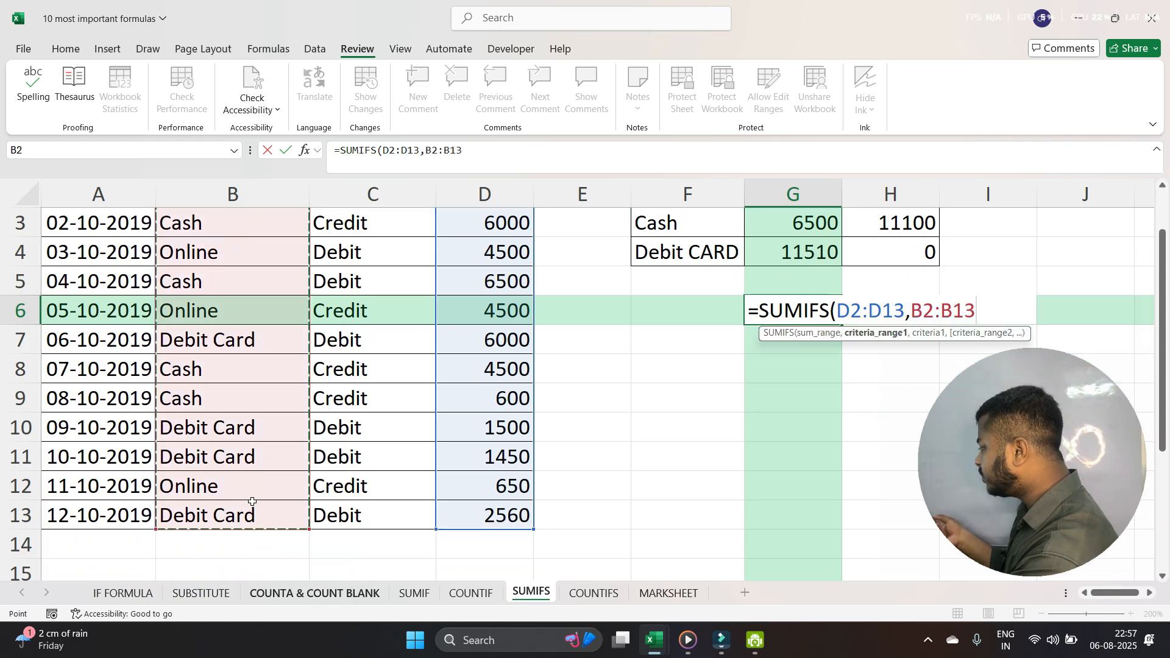
pyautogui.scroll(1, 476, 440)
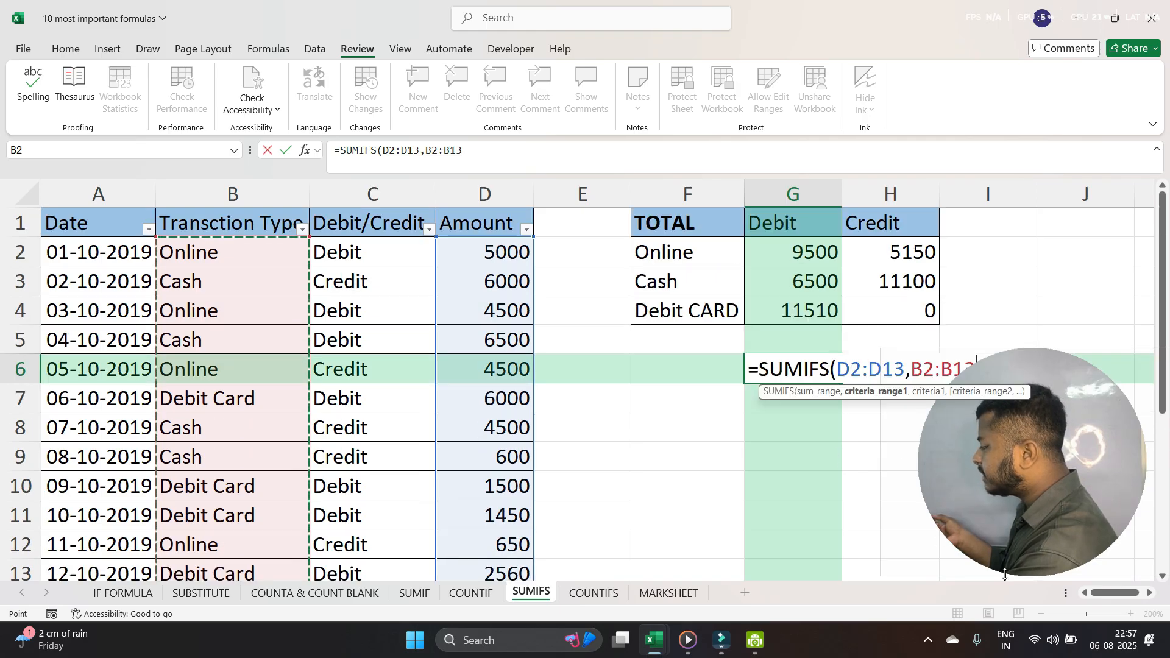
pyautogui.hscroll(1, 939, 537)
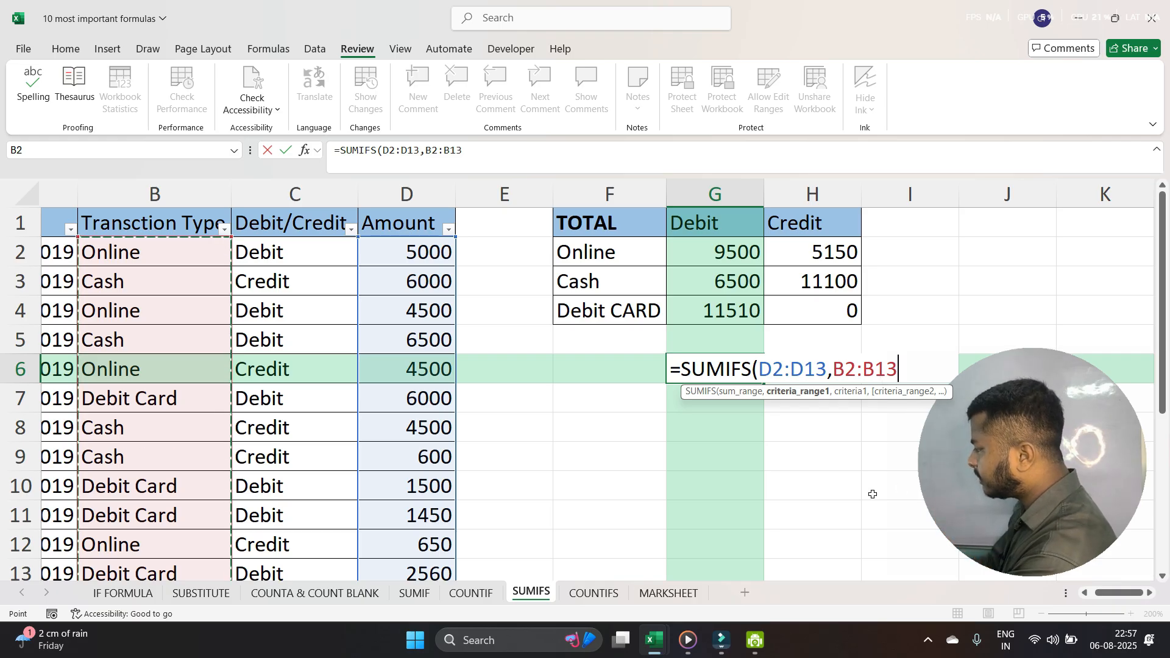
pyautogui.write(',')
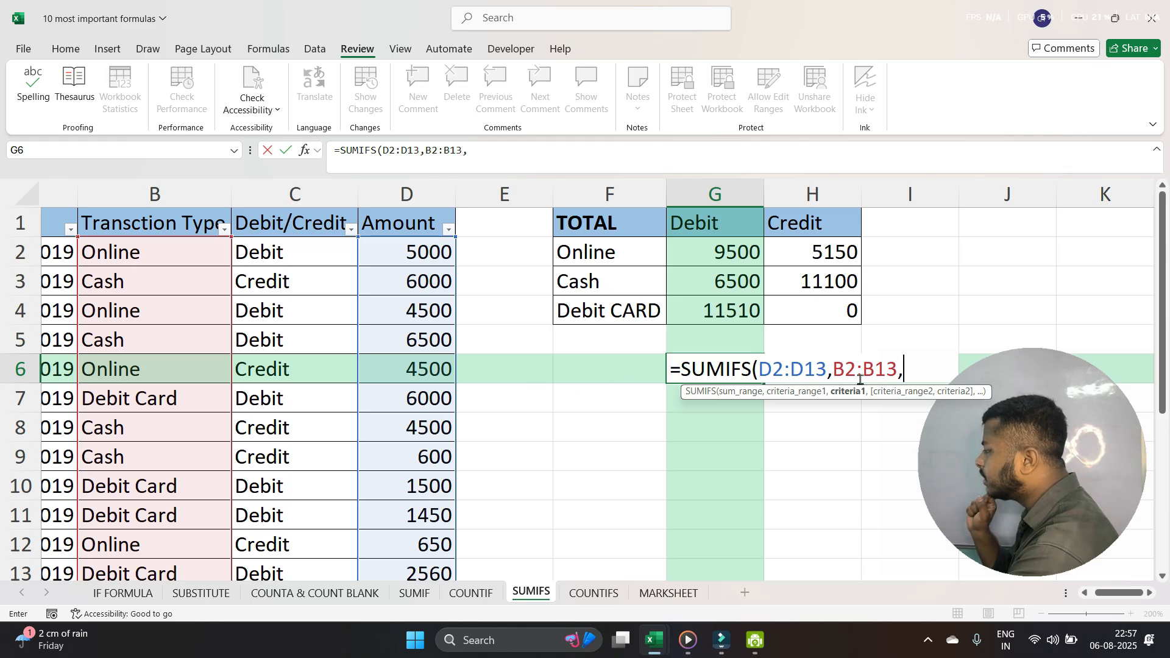
pyautogui.click(628, 257)
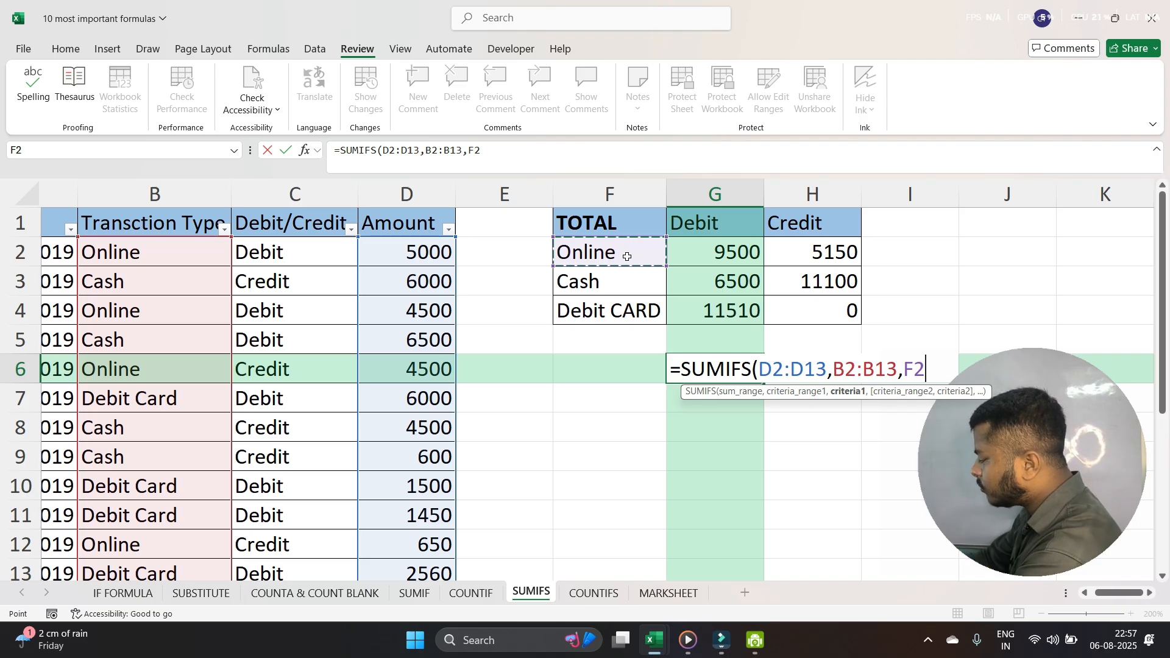
pyautogui.write(')')
pyautogui.press('Return')
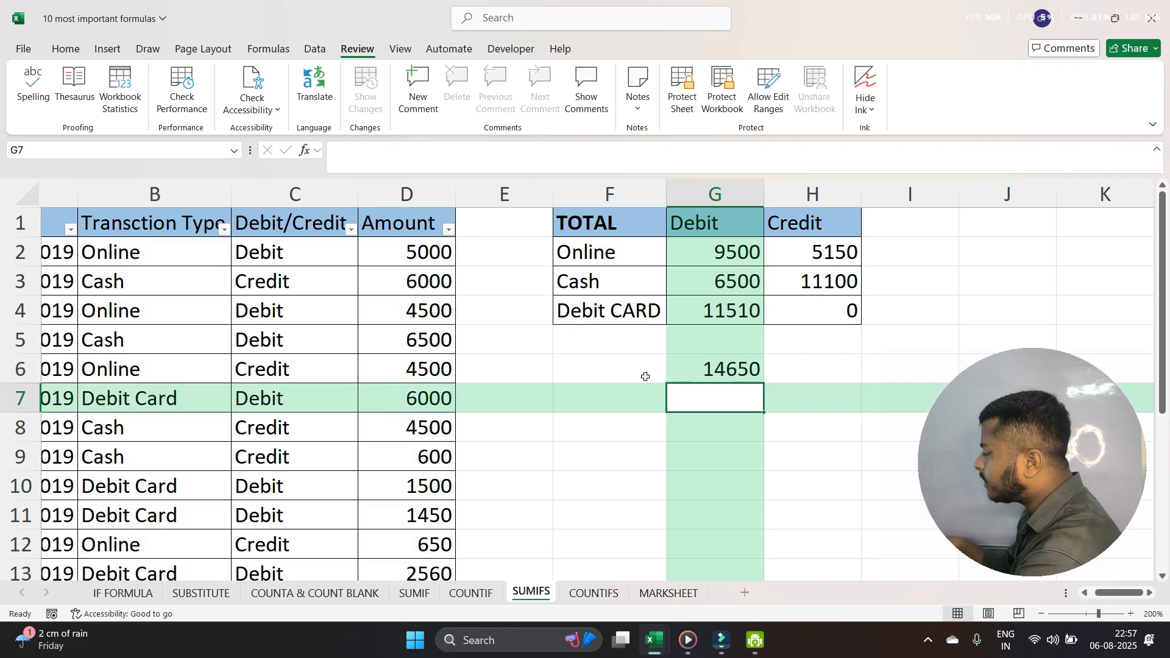
# Extend the SUMIFS formula in G6 with C2:C13 as the second criteria range and G1 (Debit) as its criterion
pyautogui.click(645, 376)
pyautogui.keyDown('ctrl'); pyautogui.scroll(-4, 632, 373); pyautogui.keyUp('ctrl')
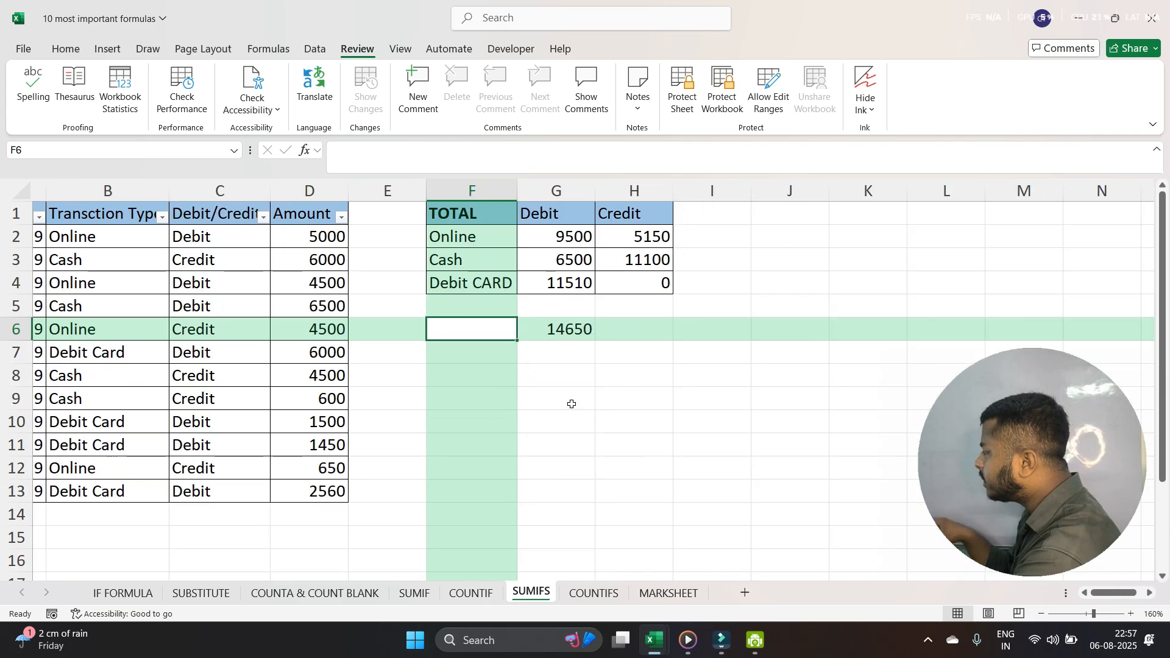
pyautogui.click(575, 339)
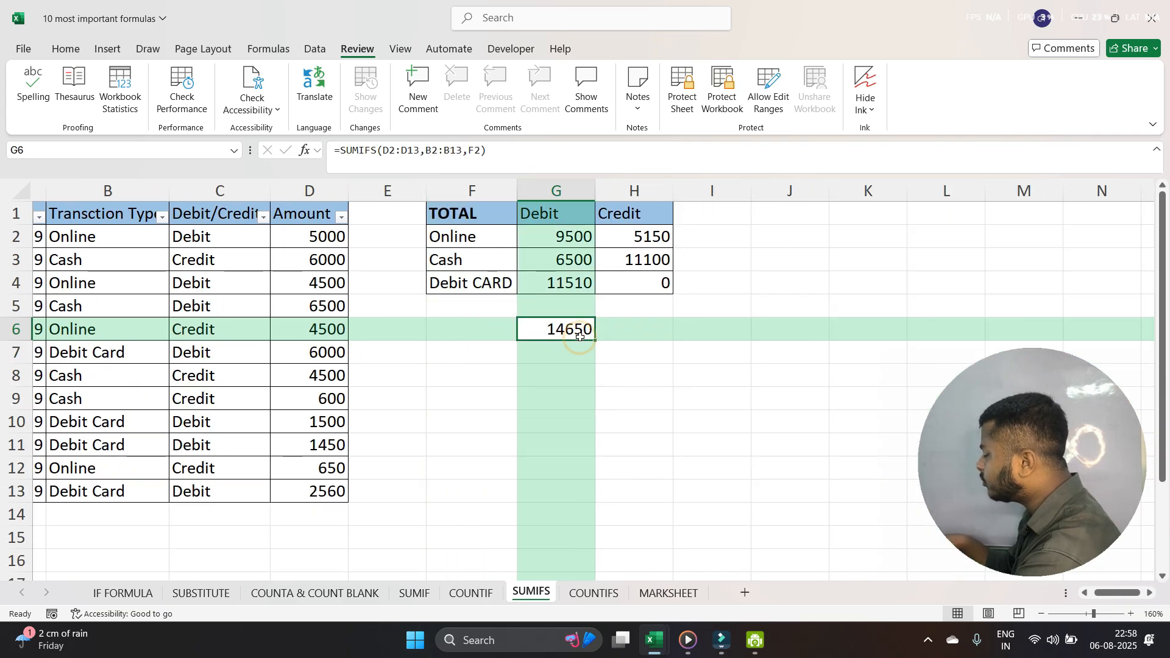
pyautogui.doubleClick(582, 328)
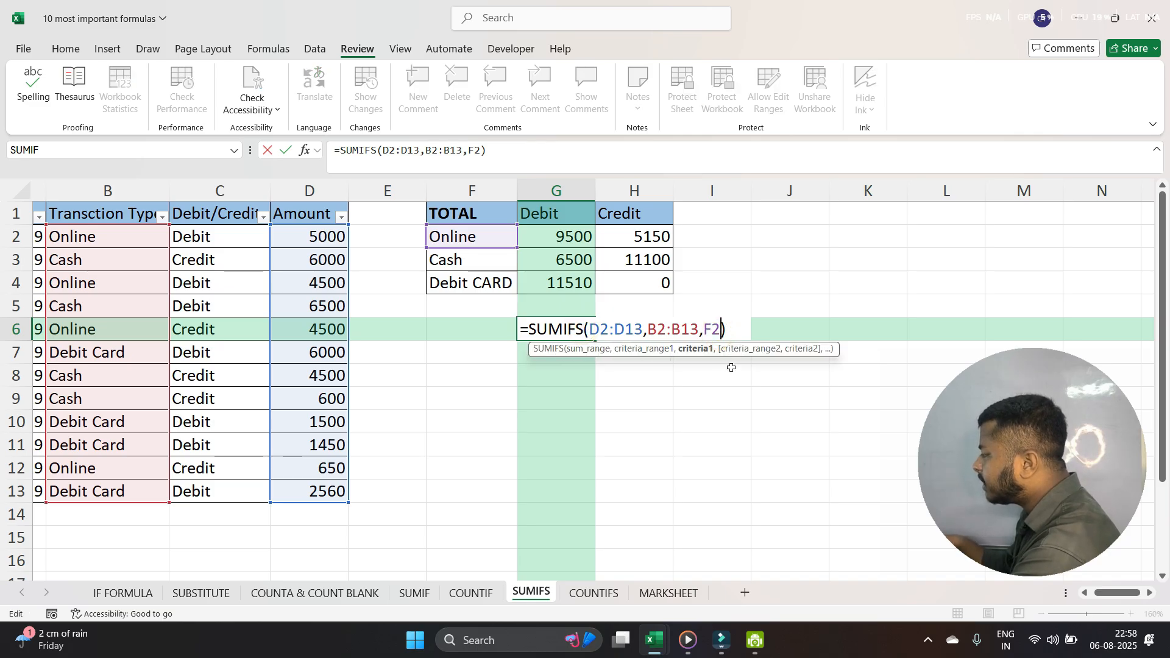
pyautogui.write(',')
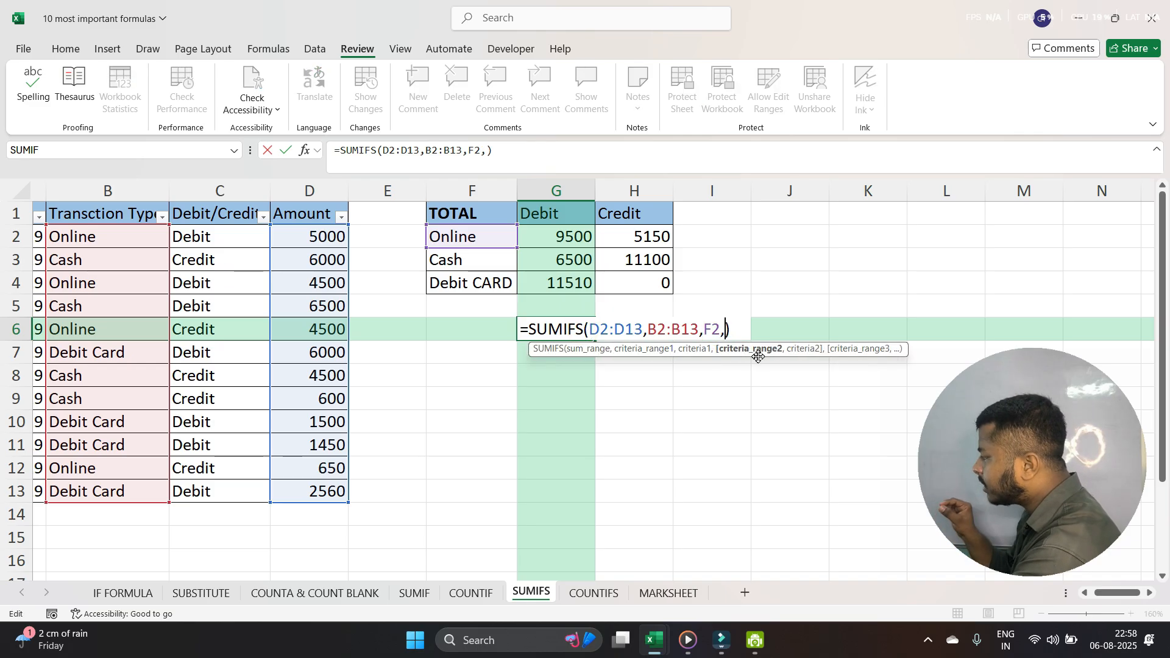
pyautogui.moveTo(233, 250); pyautogui.dragTo(234, 483)
pyautogui.write(',')
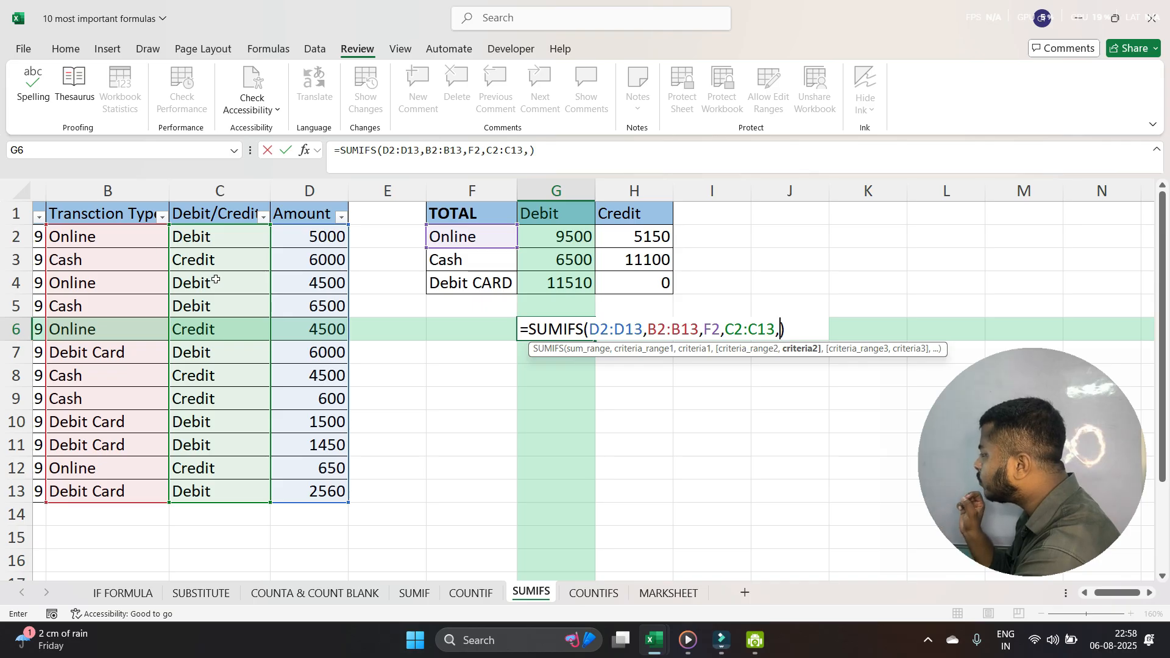
pyautogui.click(556, 220)
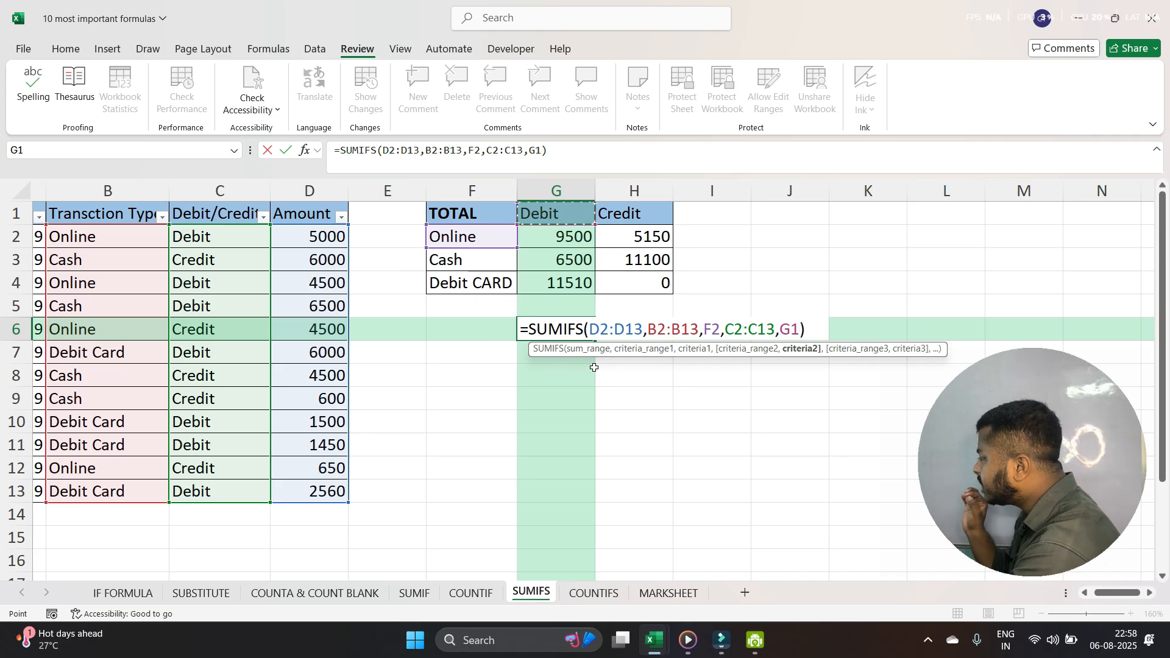
# Review the criteria ranges and criteria in the G6 formula and commit =SUMIFS(D2:D13,B2:B13,F2,C2:C13,G1)
pyautogui.click(677, 329)
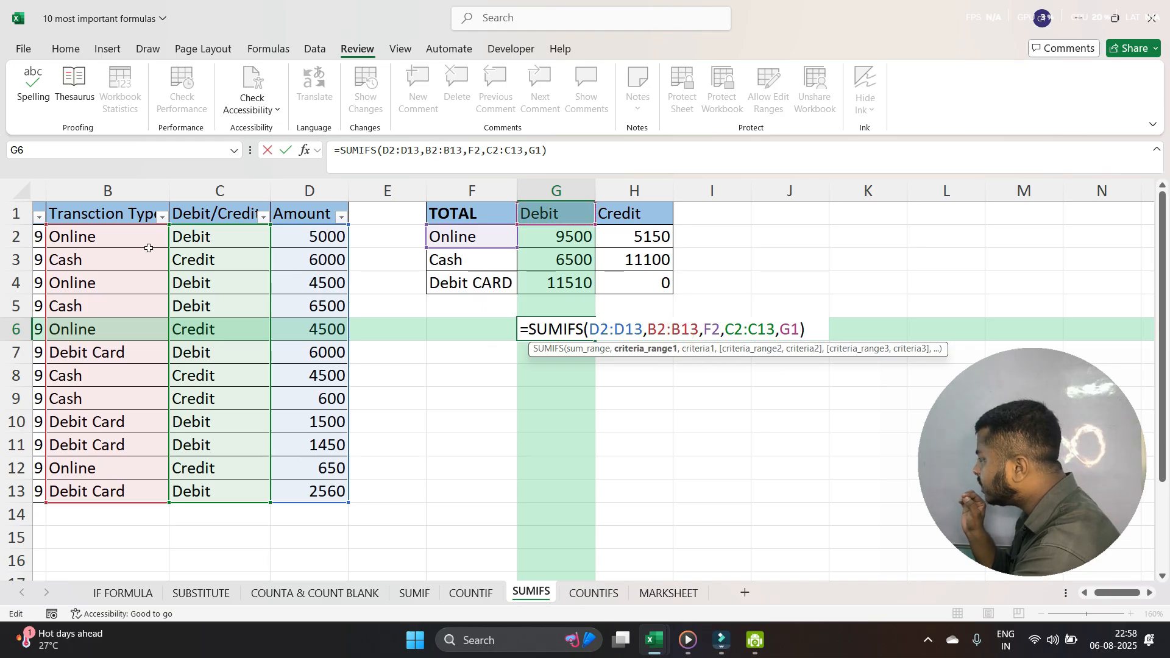
pyautogui.click(717, 327)
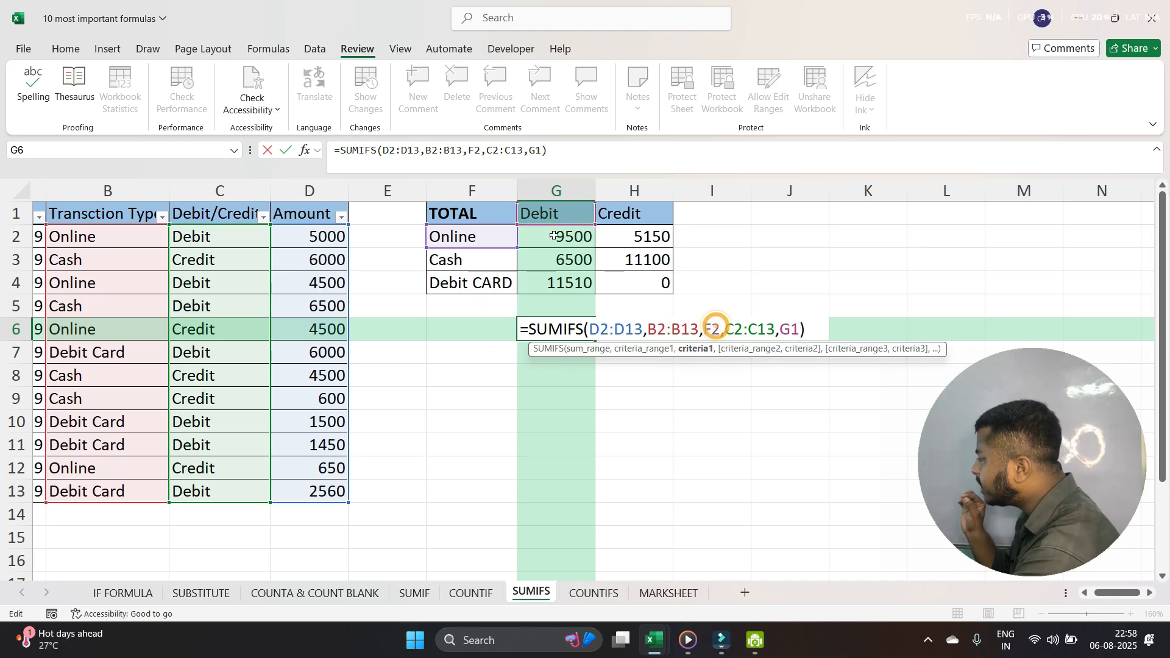
pyautogui.click(751, 329)
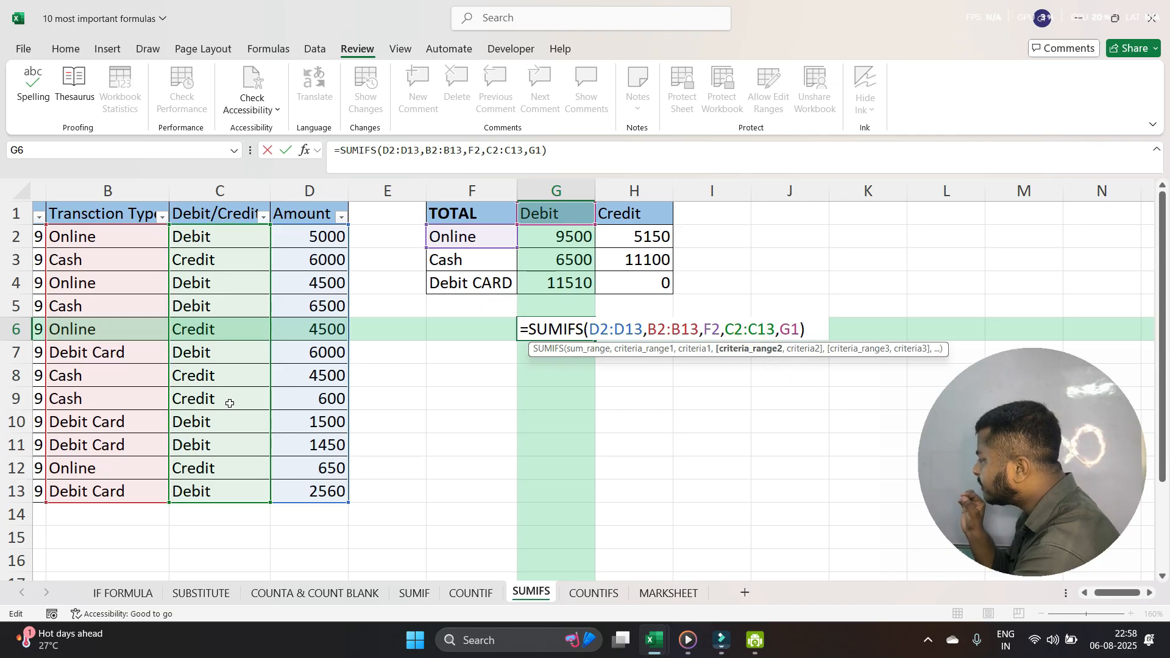
pyautogui.click(788, 328)
pyautogui.press('Return')
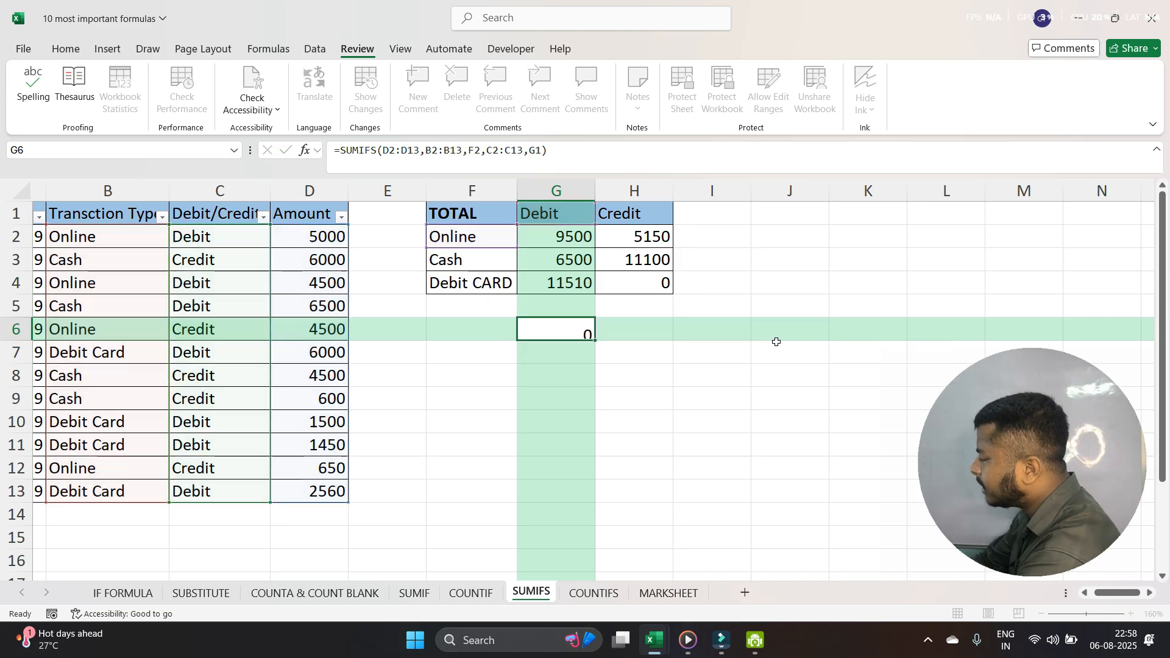
# Check the Online rows with their debit or credit entries and amounts against the SUMIFS total in G6
pyautogui.click(114, 249)
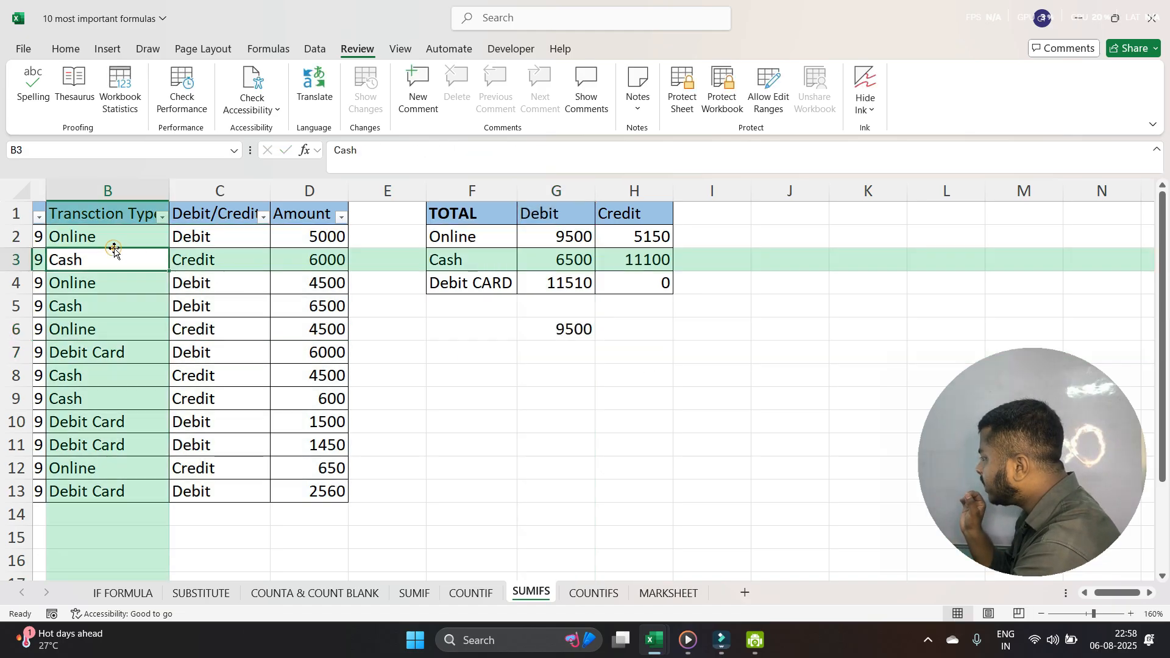
pyautogui.click(184, 237)
pyautogui.click(327, 236)
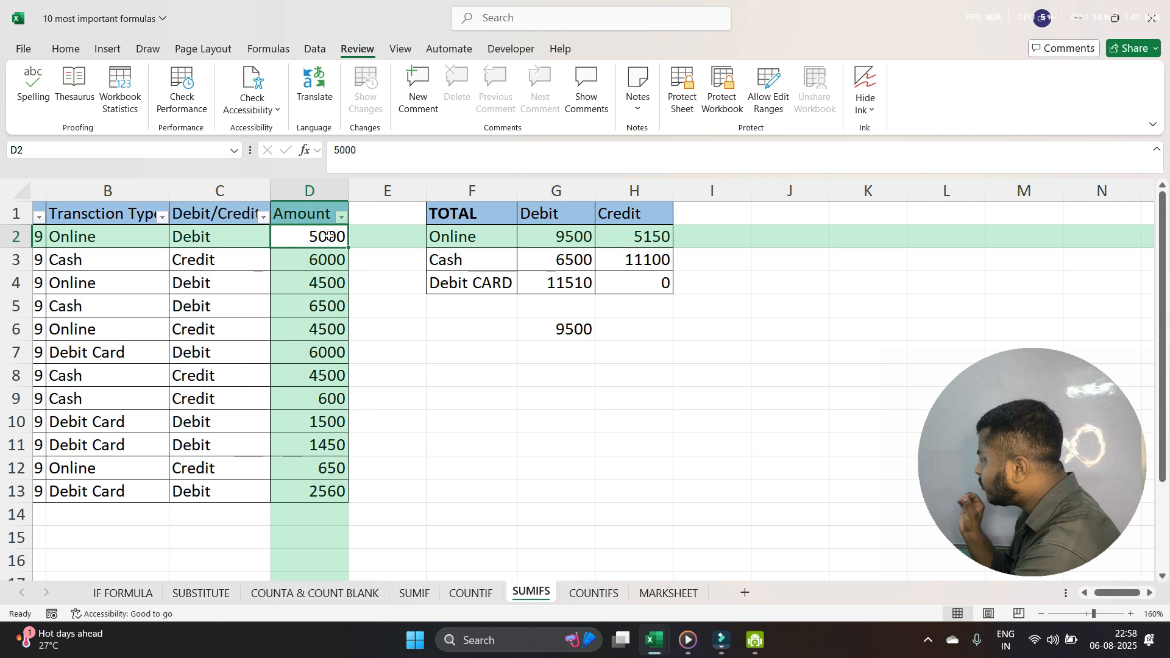
pyautogui.click(132, 282)
pyautogui.click(201, 283)
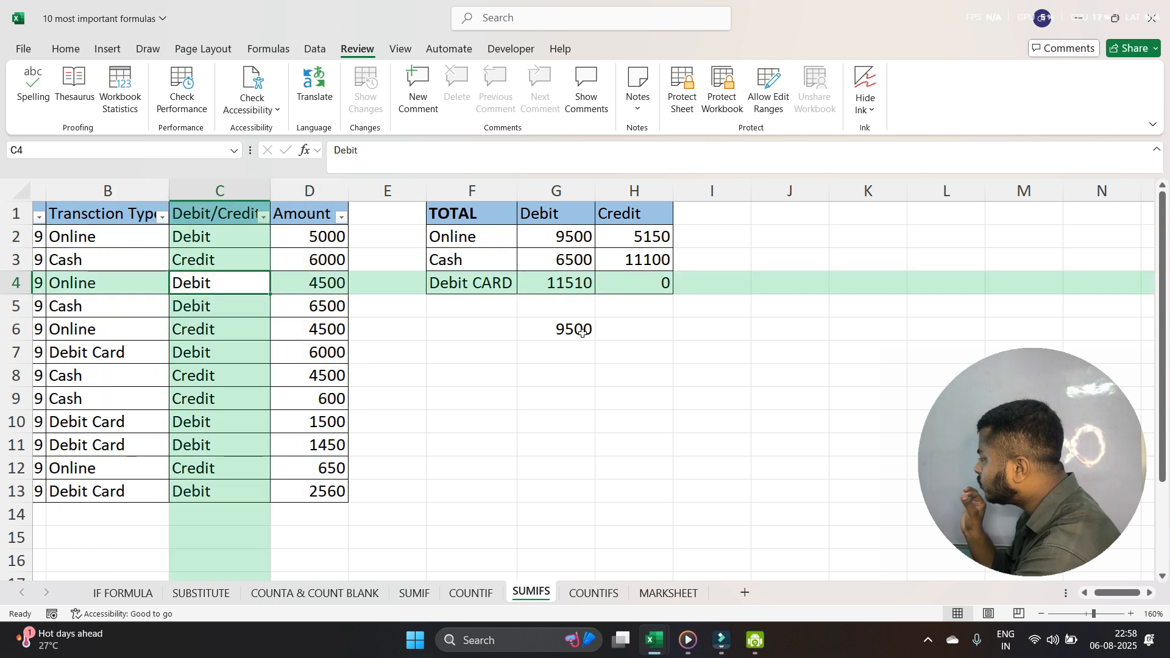
pyautogui.click(86, 334)
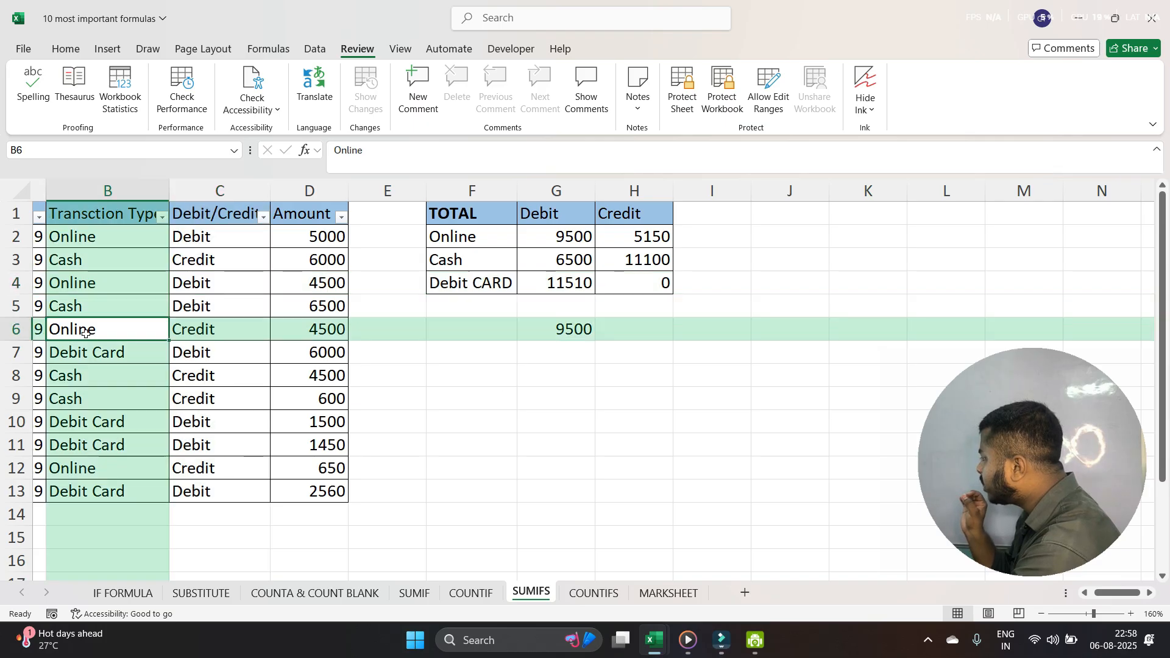
pyautogui.click(200, 332)
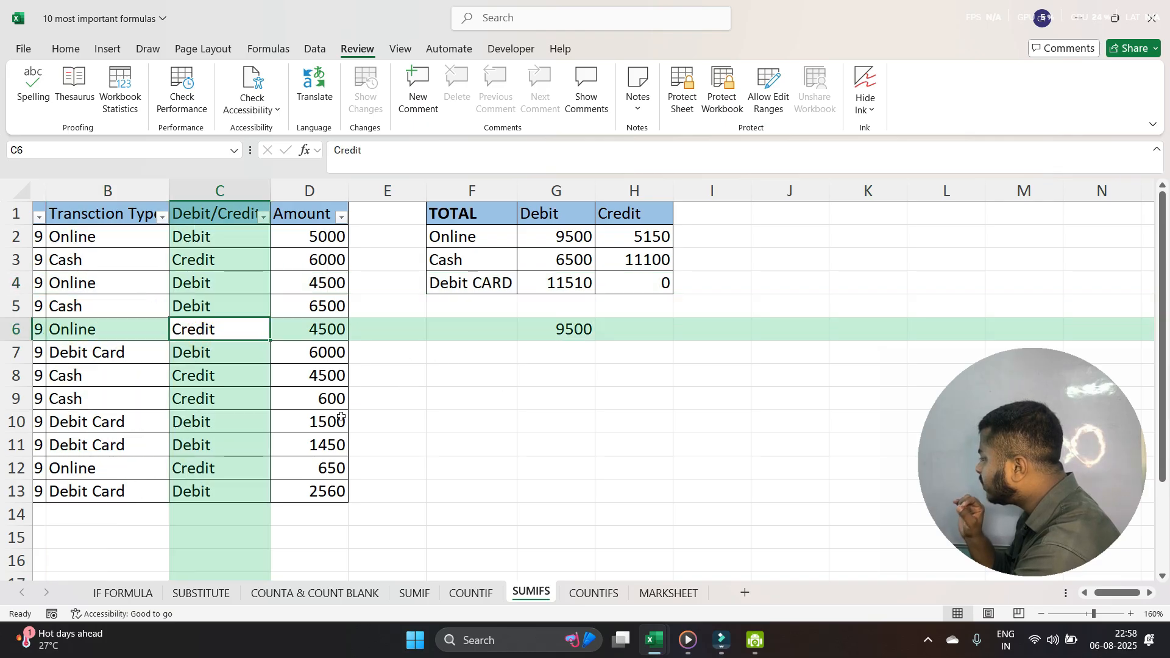
pyautogui.click(130, 469)
pyautogui.click(212, 470)
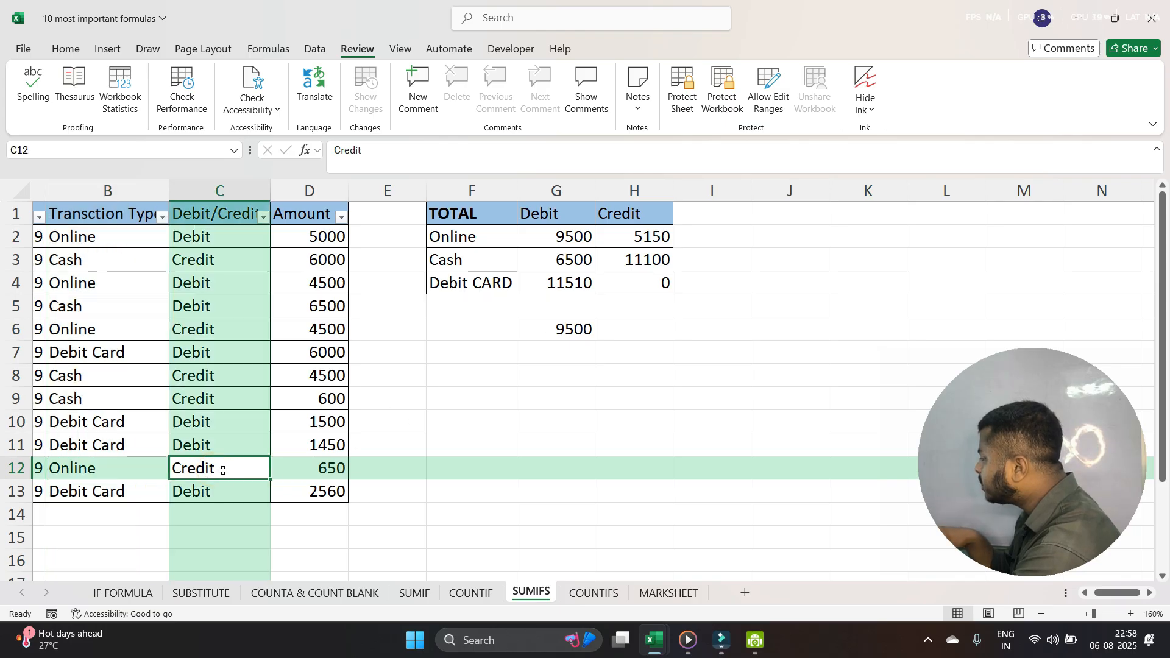
# Change the Debit/Credit entry of the Online transaction in C12 to DEBIT
pyautogui.click(223, 470)
pyautogui.write('DEBIT')
pyautogui.press('Return')
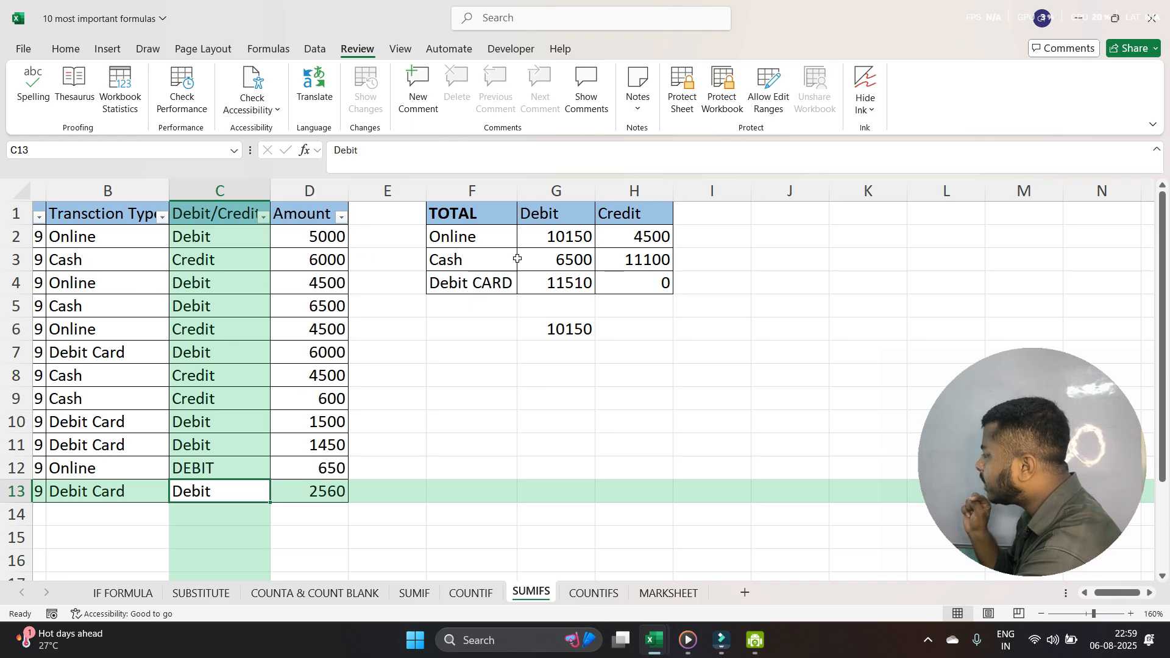
pyautogui.click(589, 354)
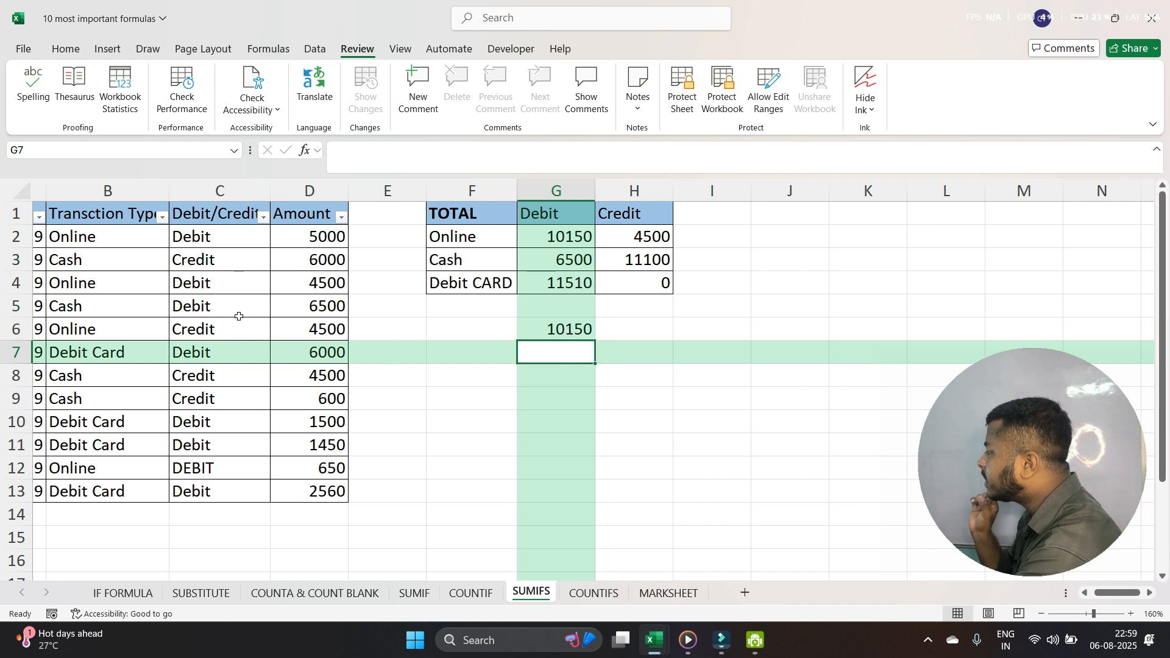
pyautogui.click(114, 270)
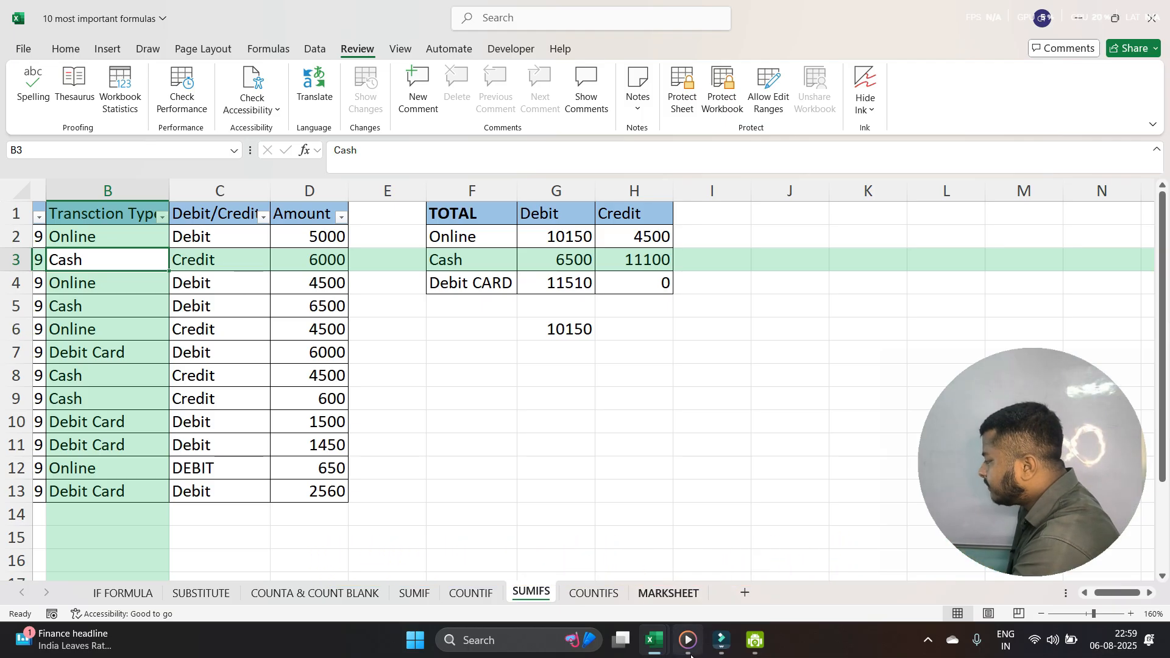
# Switch to the COUNTIFS sheet and examine the transaction type and Debit/Credit entry of the first transaction in B2:C2
pyautogui.click(605, 600)
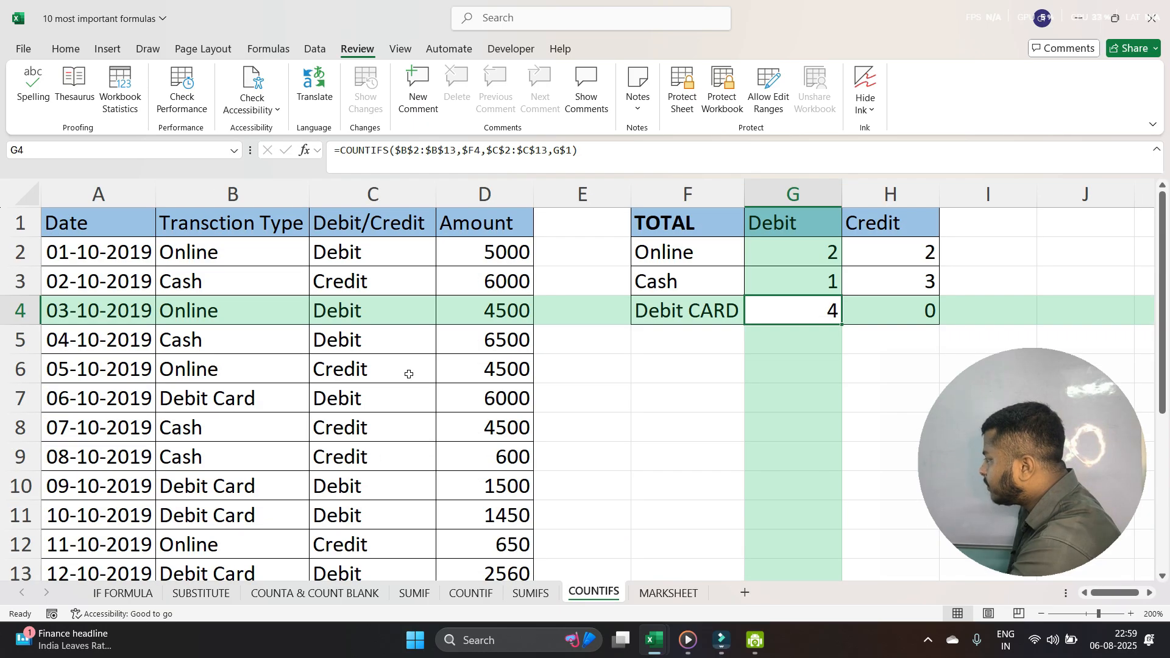
pyautogui.click(753, 451)
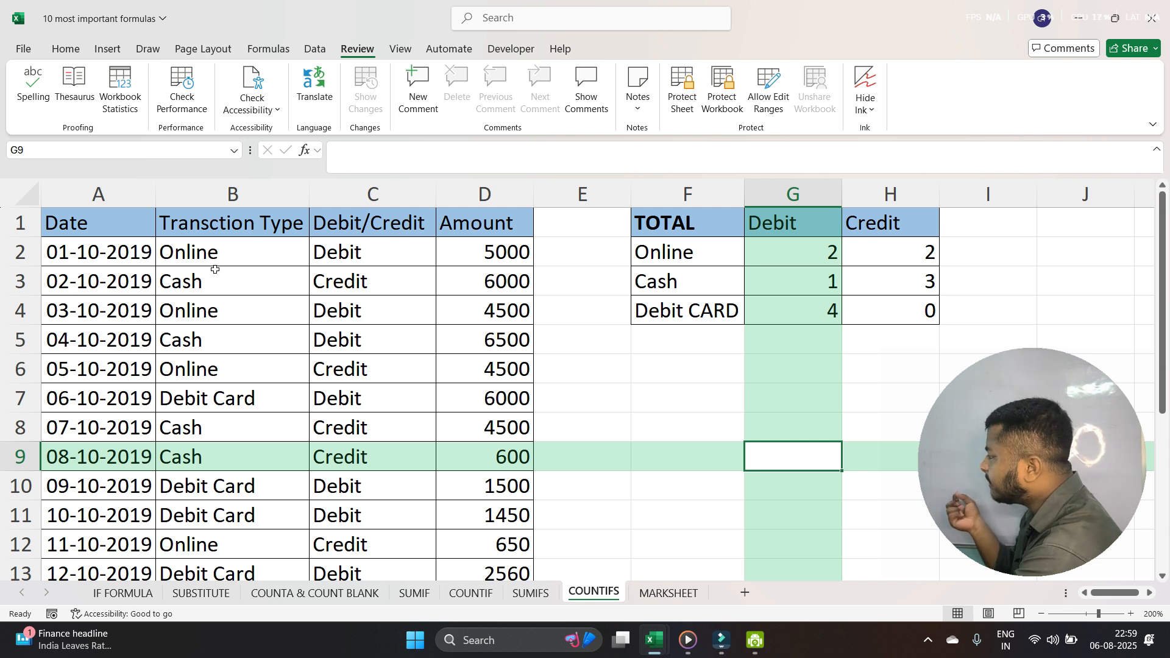
pyautogui.click(218, 248)
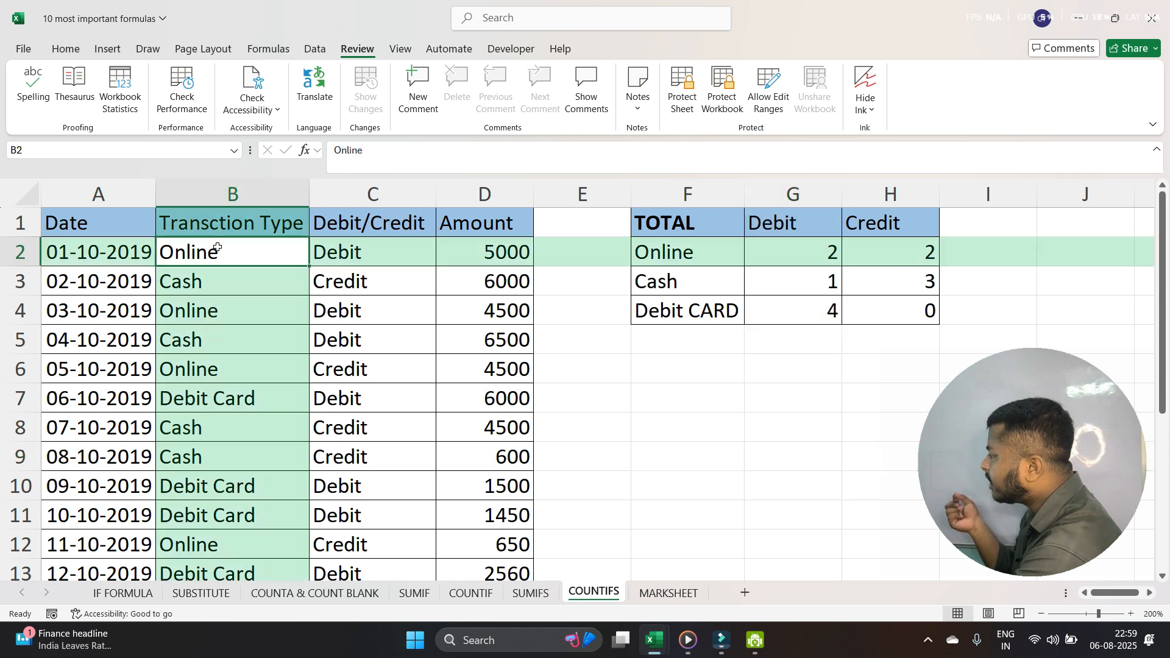
pyautogui.click(405, 252)
pyautogui.keyDown('ctrl'); pyautogui.click(274, 248); pyautogui.keyUp('ctrl')
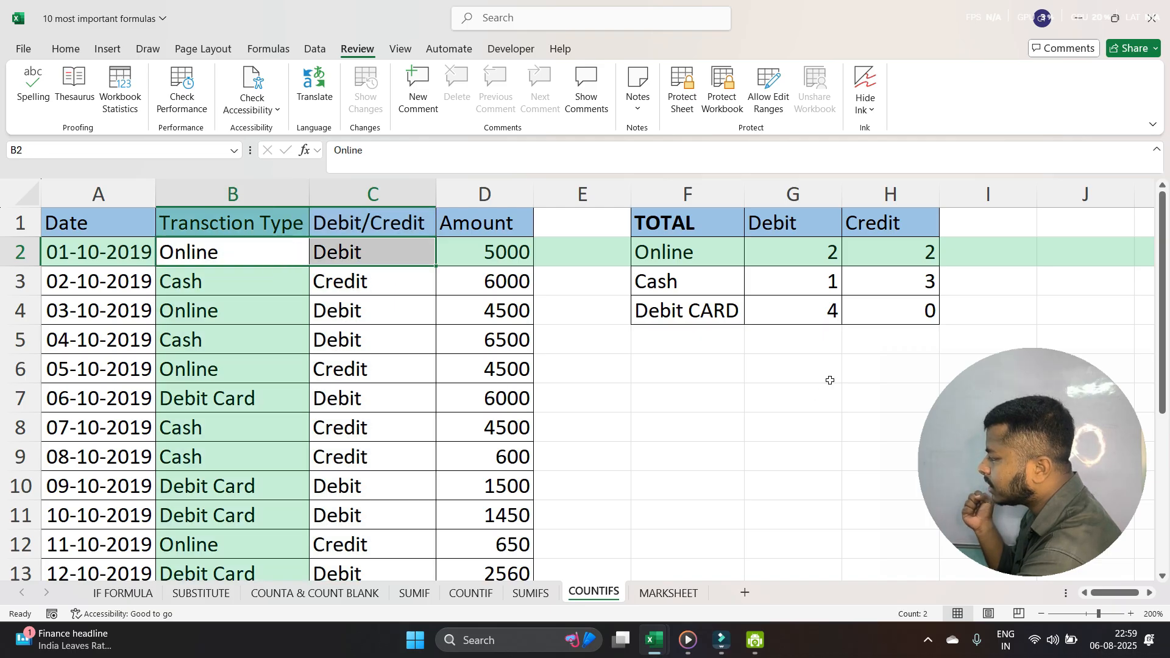
# Start a COUNTIFS formula in cell G6
pyautogui.click(819, 383)
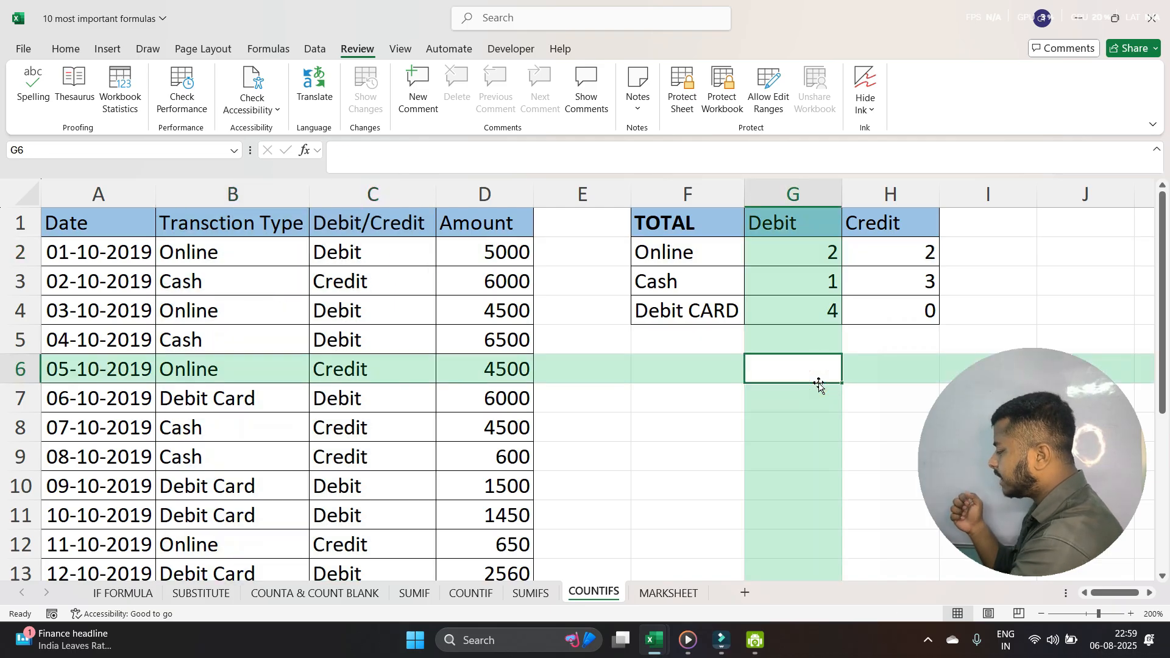
pyautogui.write('=')
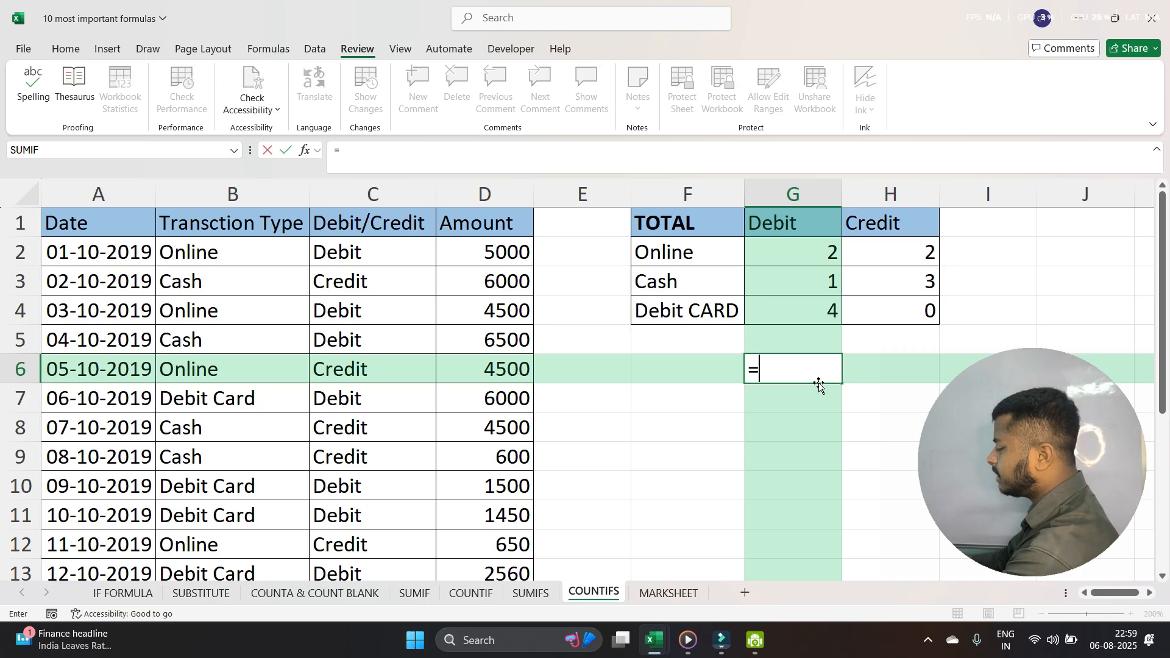
pyautogui.write('COUNTIF(')
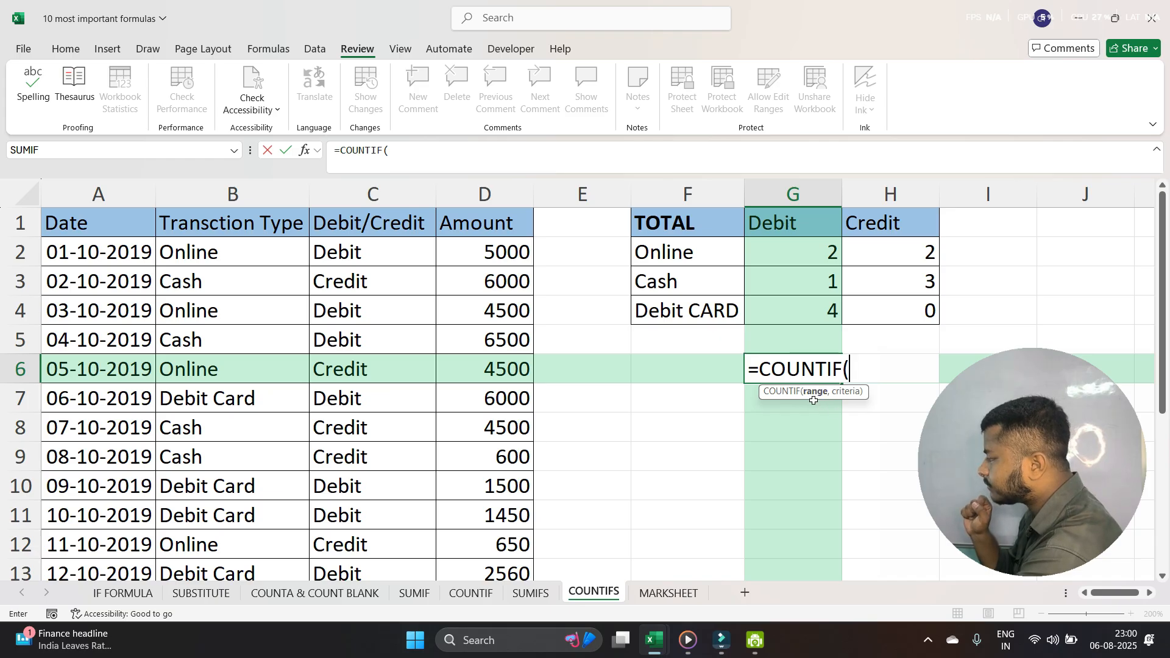
pyautogui.press('BackSpace')
pyautogui.write('S')
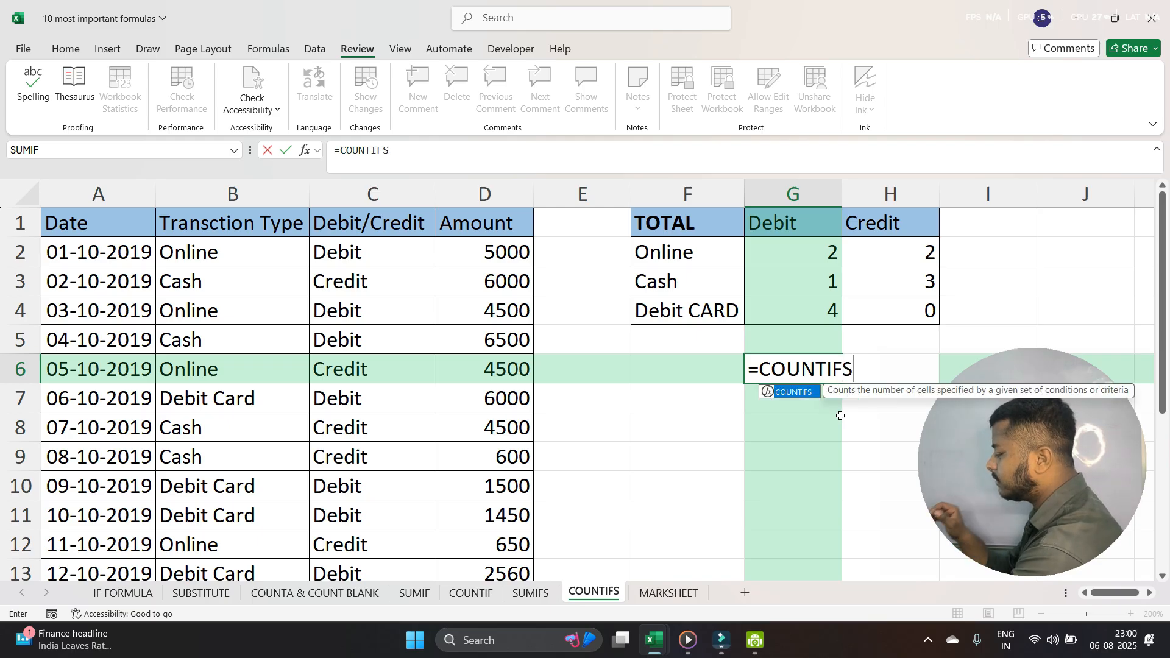
pyautogui.write('(')
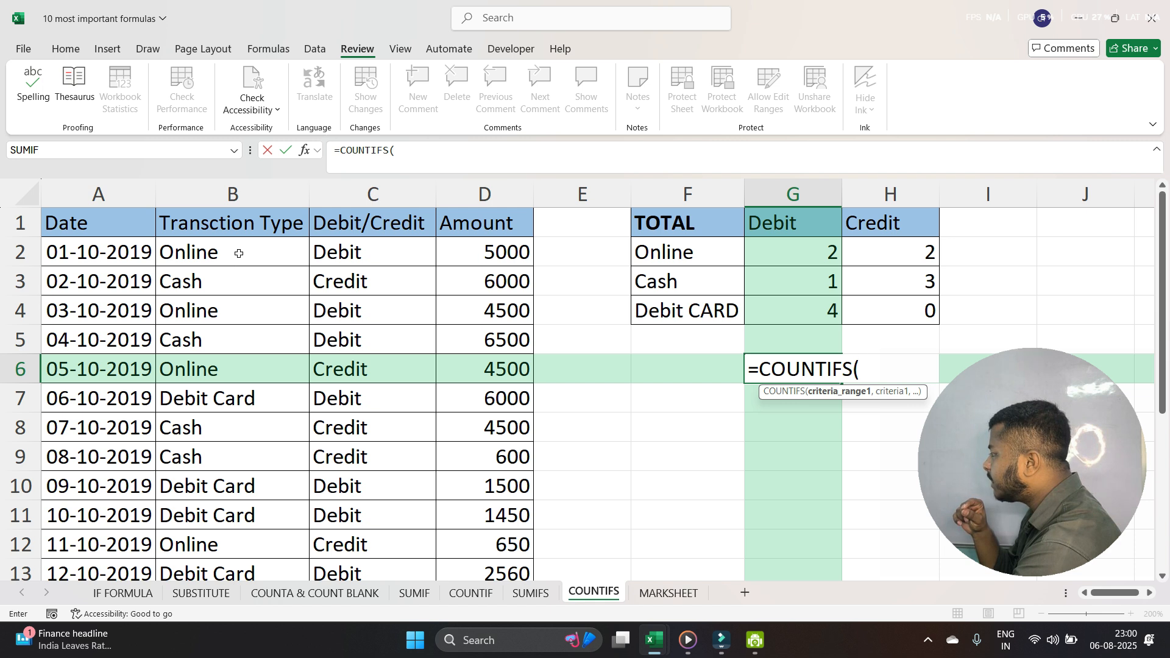
# Add C2:C13 as the first criteria range of the G6 formula, with G1 (Debit) as its criterion
pyautogui.moveTo(345, 253); pyautogui.dragTo(341, 514)
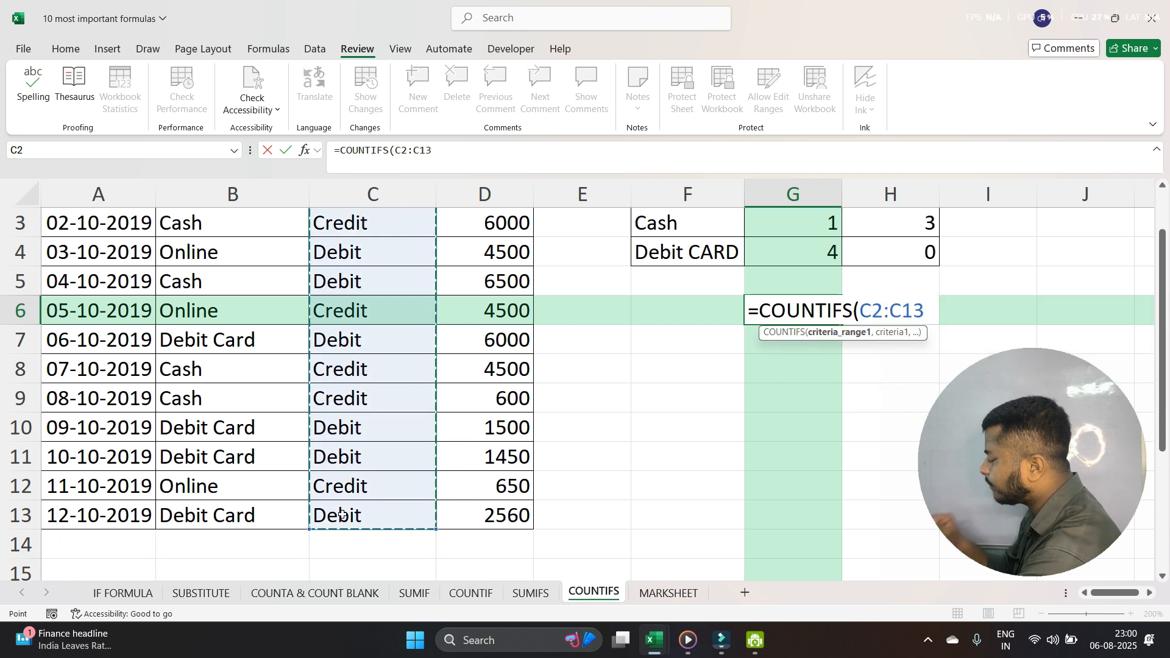
pyautogui.write(',')
pyautogui.scroll(1, 242, 253)
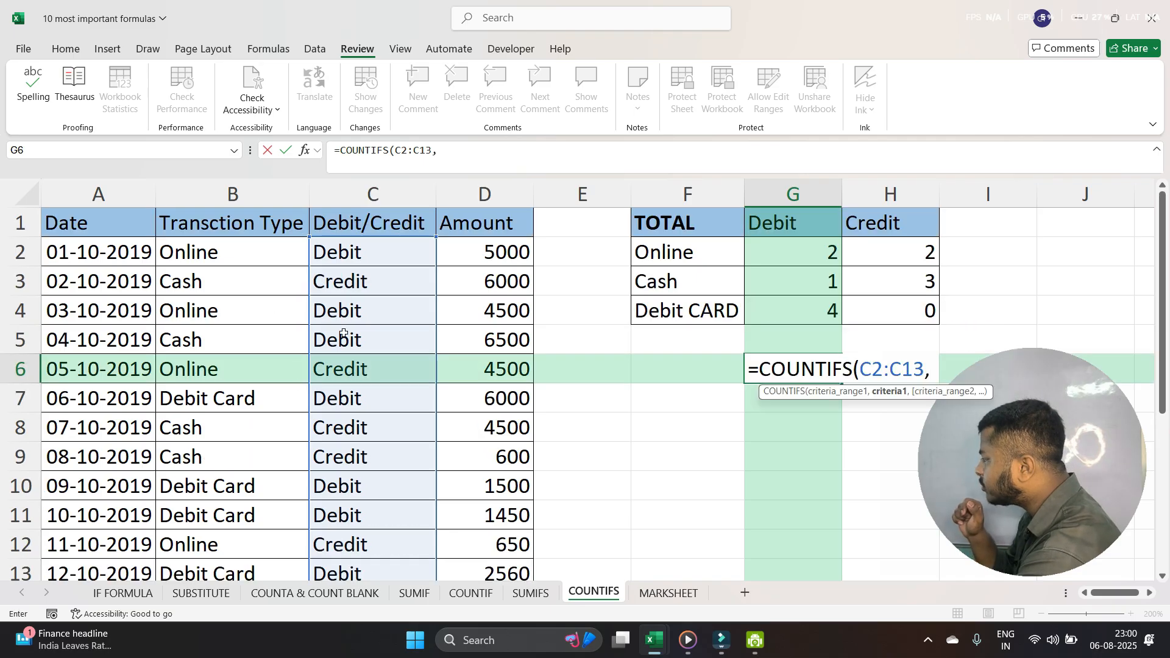
pyautogui.click(802, 226)
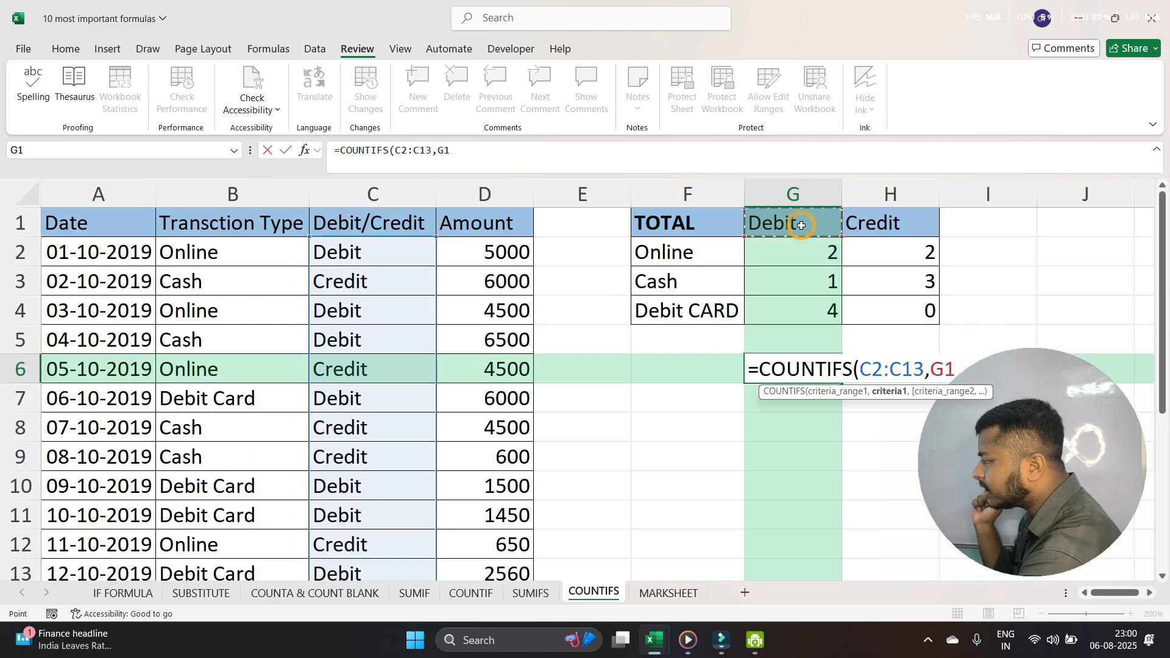
pyautogui.write(',')
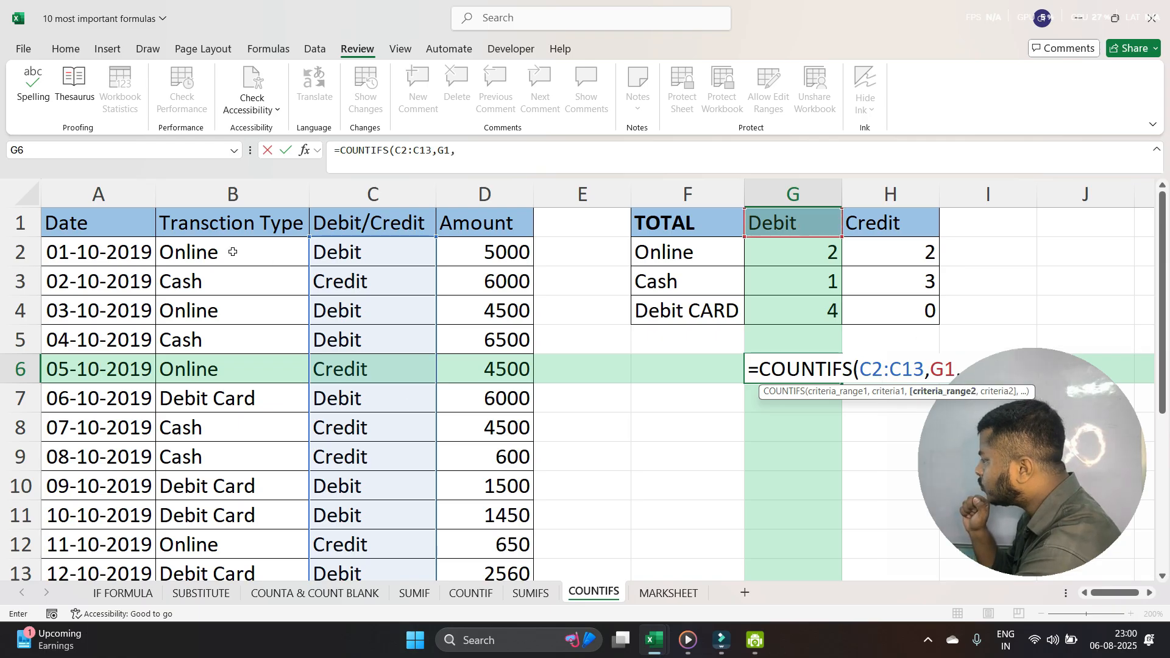
# Add B2:B13 as the second criteria range with F3 (Cash) as its criterion, and commit =COUNTIFS(C2:C13,G1,B2:B13,F3) in G6
pyautogui.moveTo(229, 248); pyautogui.dragTo(222, 515)
pyautogui.write(',')
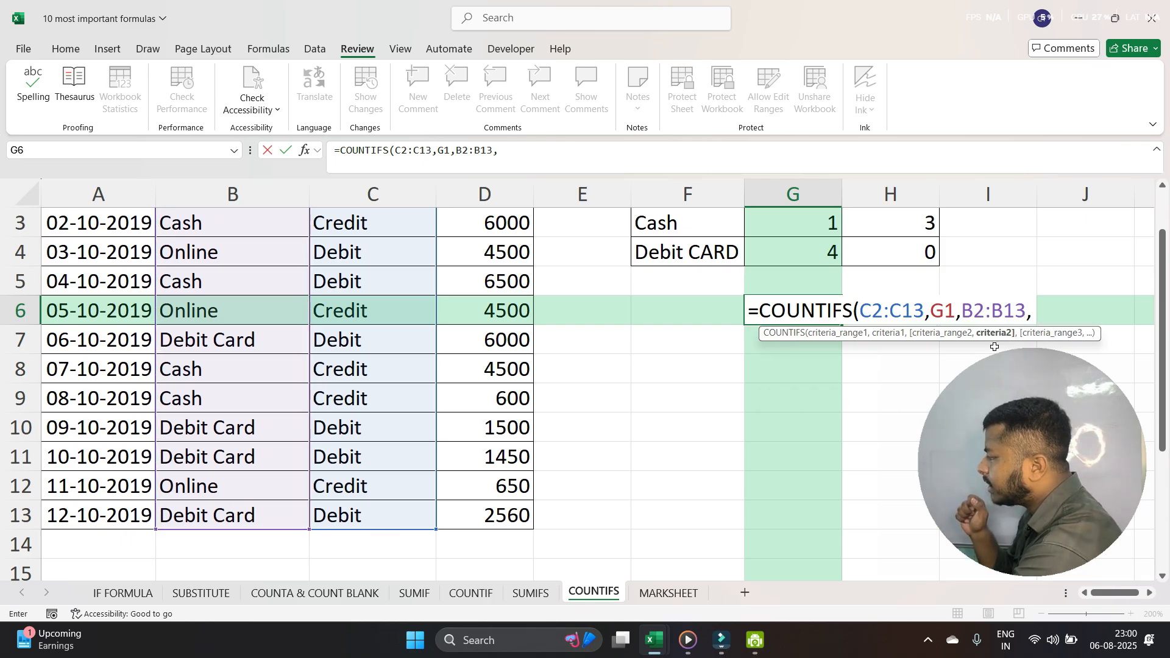
pyautogui.scroll(1, 995, 346)
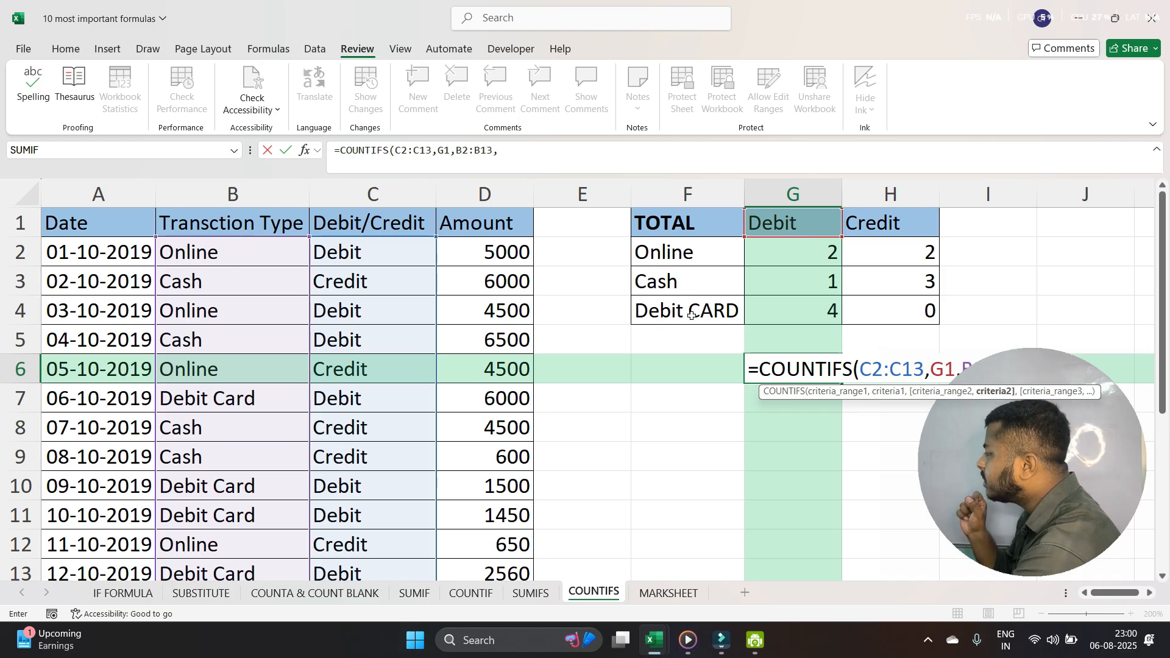
pyautogui.click(677, 285)
pyautogui.press('Return')
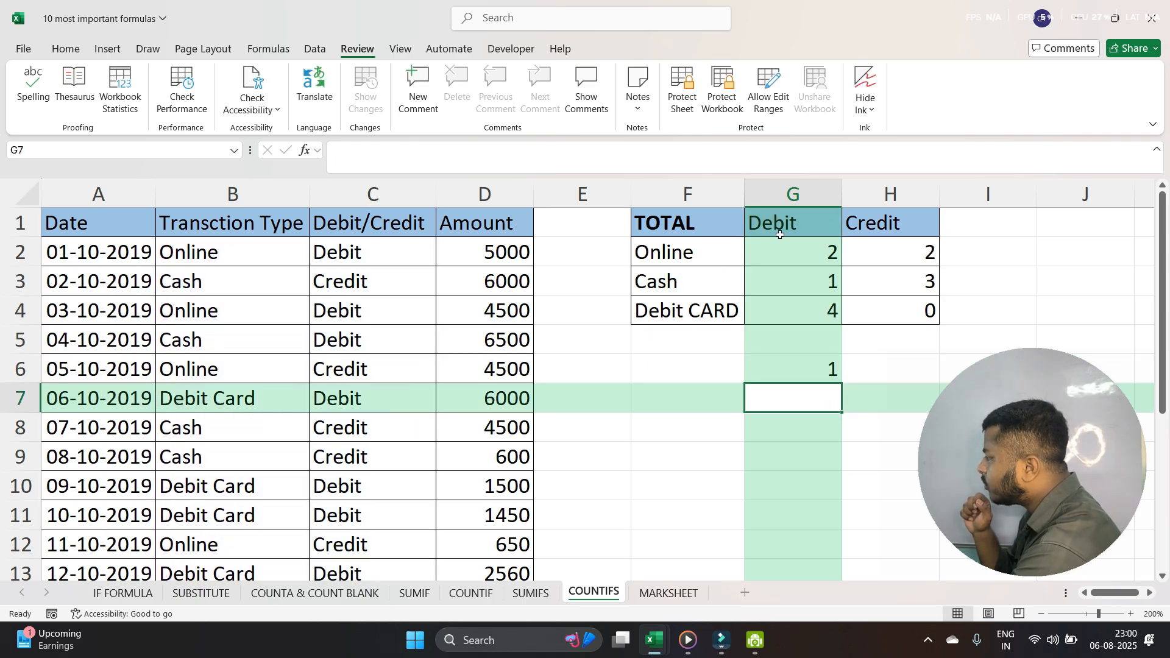
# Check the Cash rows and their Debit/Credit entries against the COUNTIFS count in G6
pyautogui.click(204, 285)
pyautogui.click(366, 280)
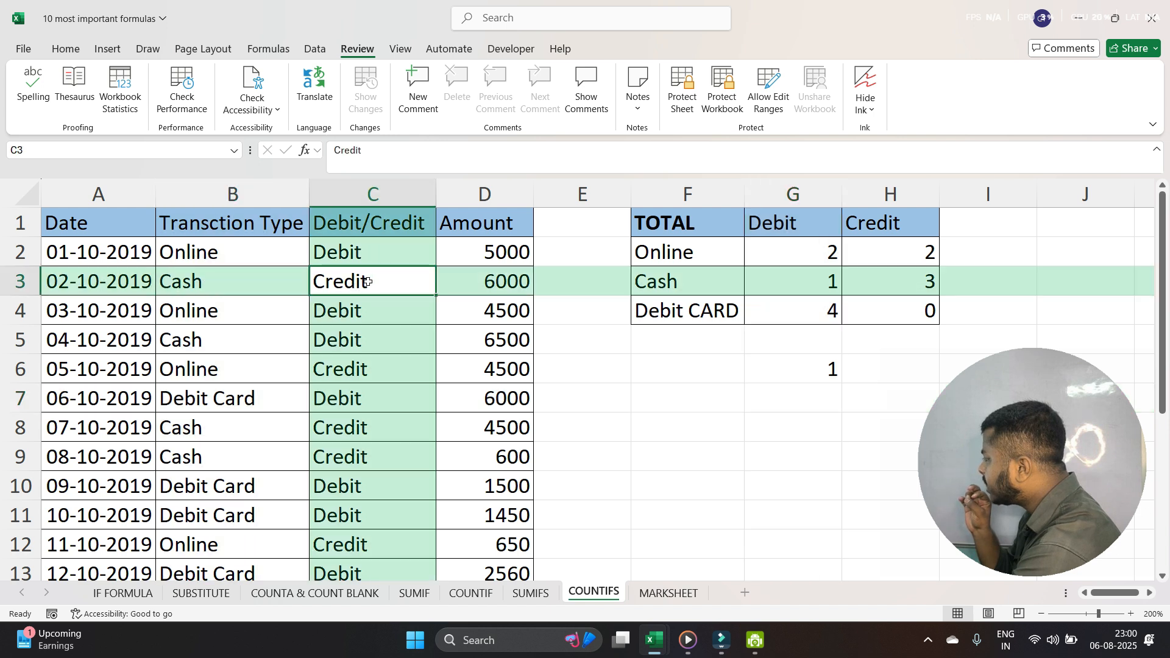
pyautogui.click(230, 351)
pyautogui.click(365, 361)
pyautogui.click(366, 340)
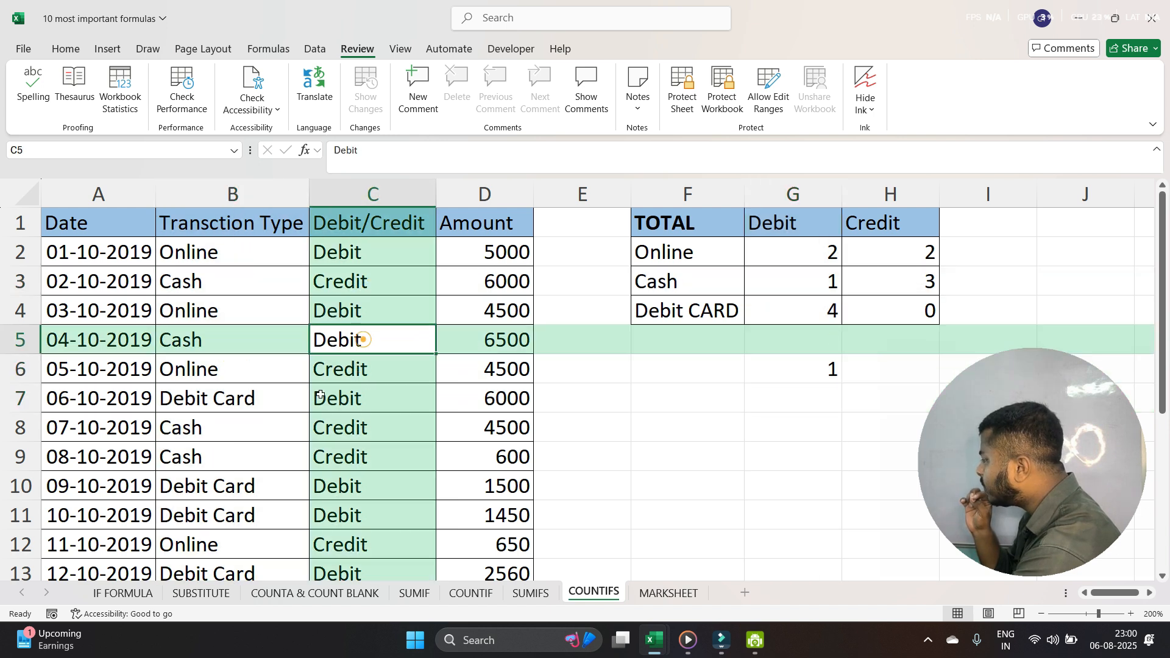
pyautogui.click(250, 435)
pyautogui.scroll(-1, 314, 429)
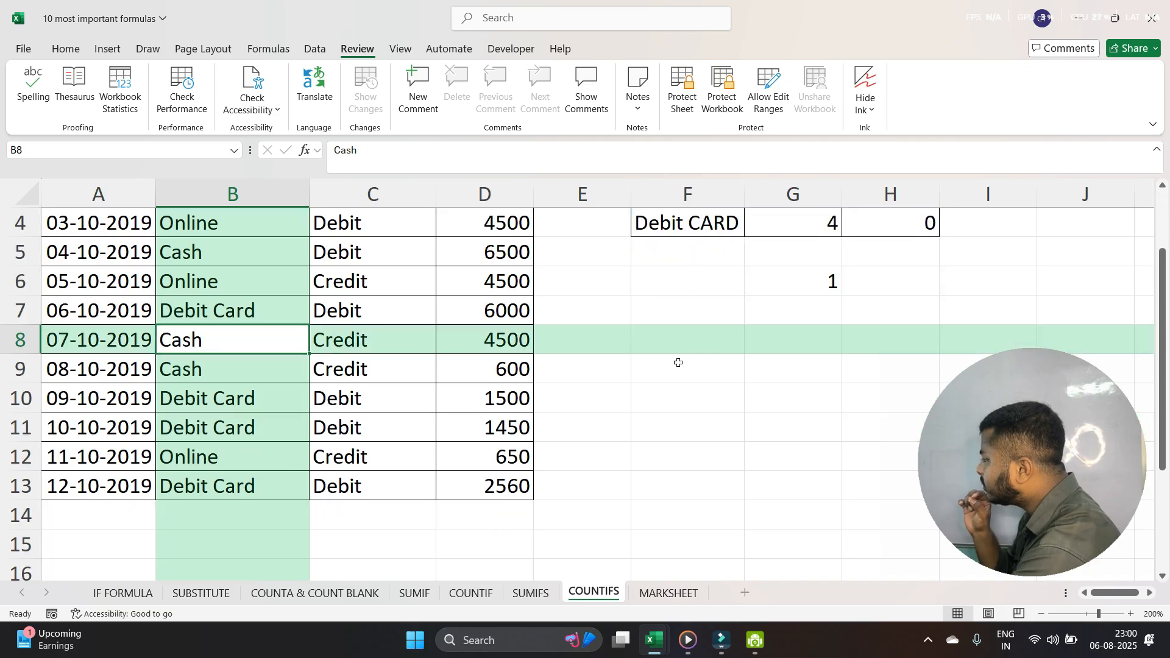
pyautogui.scroll(1, 679, 362)
# Change the Debit/Credit entry of the Cash transaction in C8 to DEBIT
pyautogui.click(357, 427)
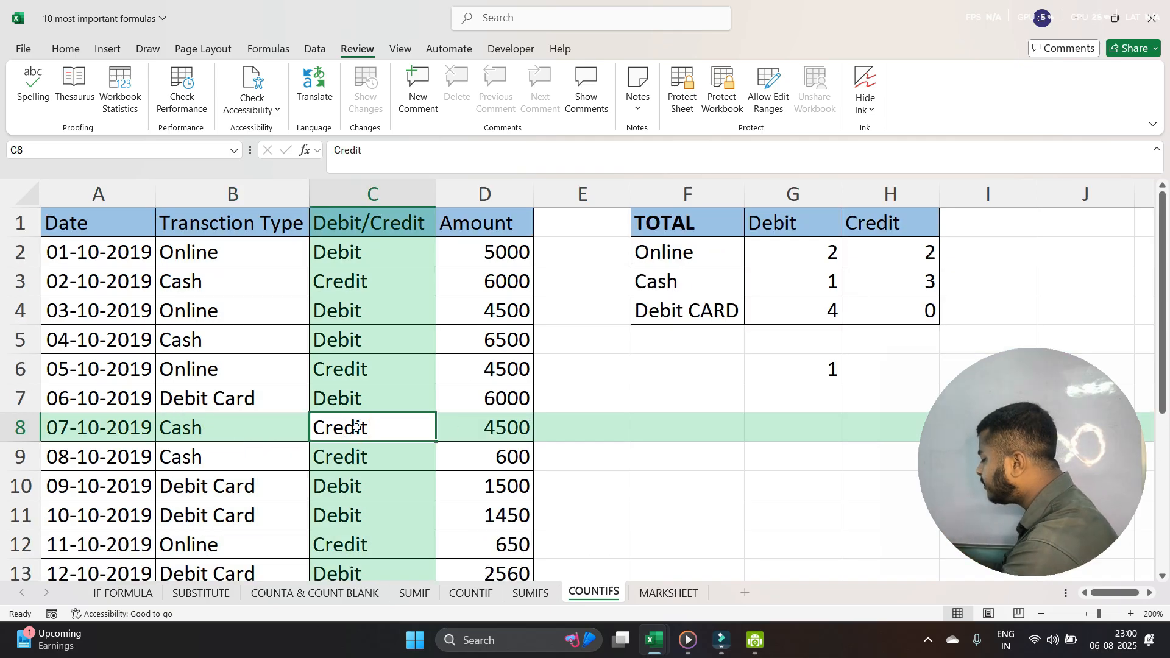
pyautogui.write('DEBIT')
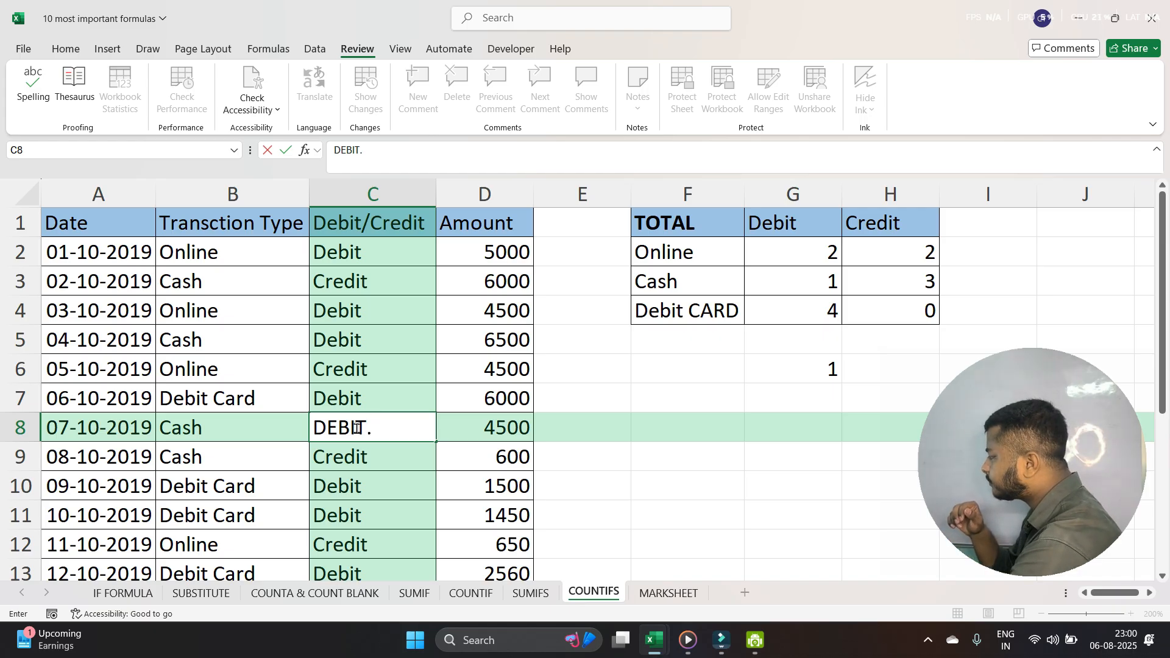
pyautogui.write('.')
pyautogui.press('BackSpace')
pyautogui.press('Return')
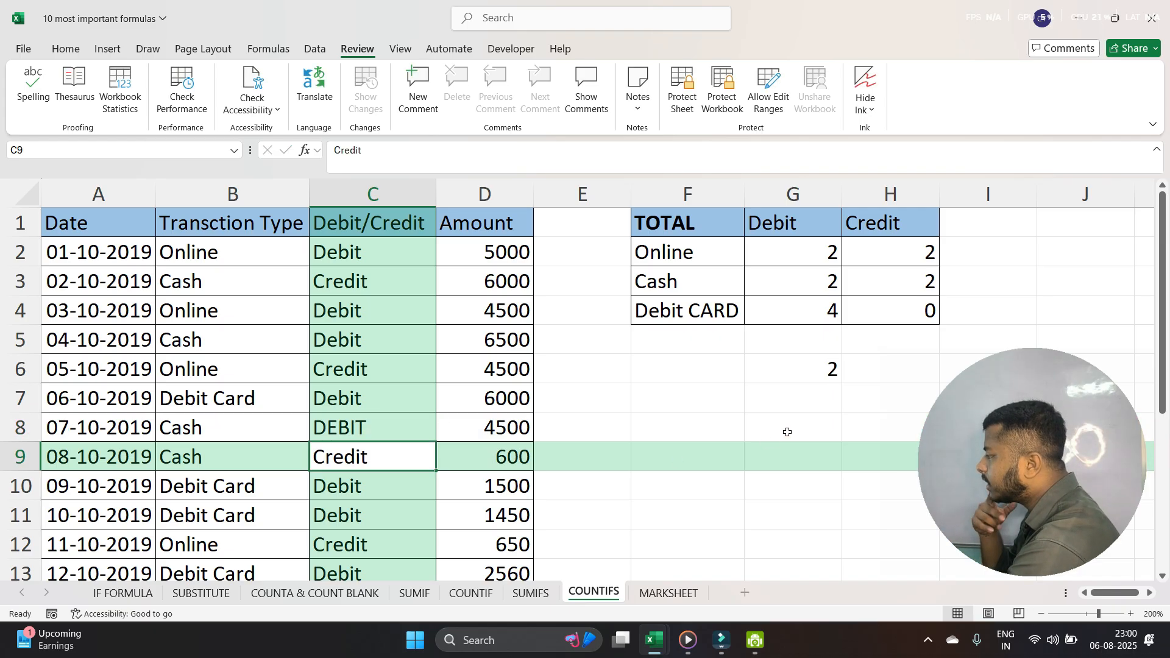